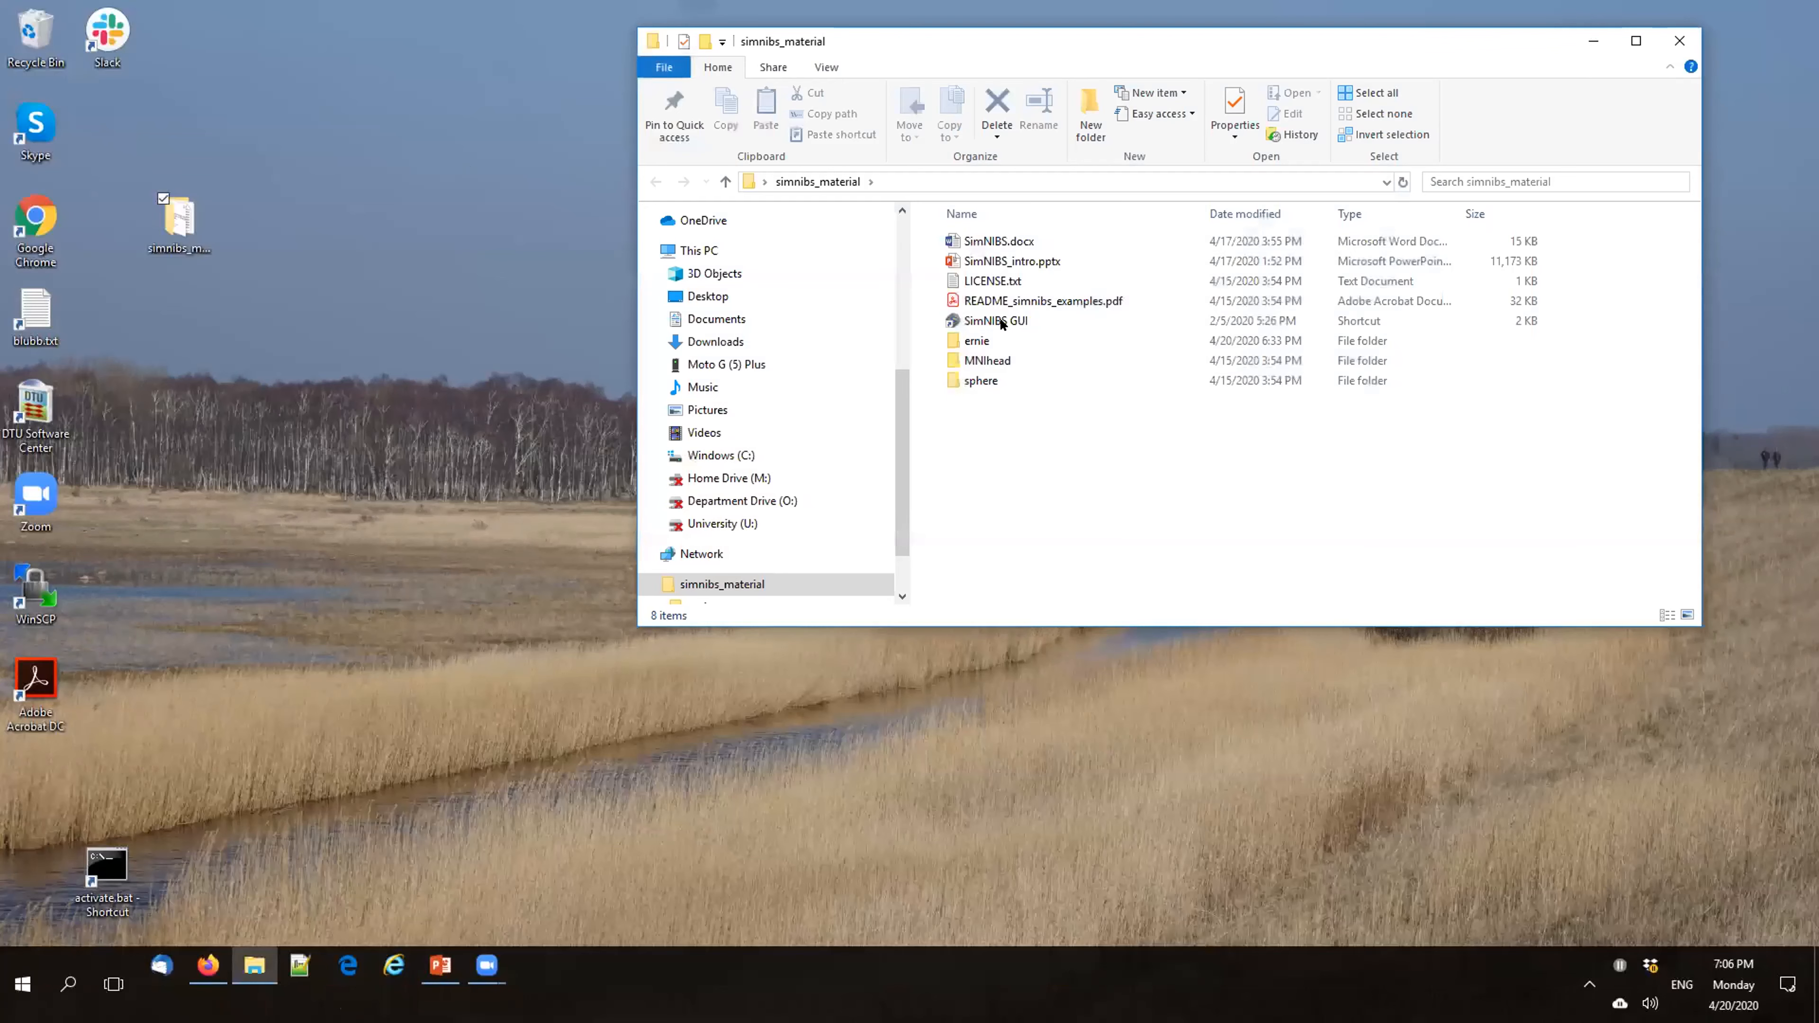
# Step: Launch the SimNIBS GUI full screen and load simnibs_material\ernie\m2m_ernie as the m2m folder
pyautogui.doubleClick(1002, 324)
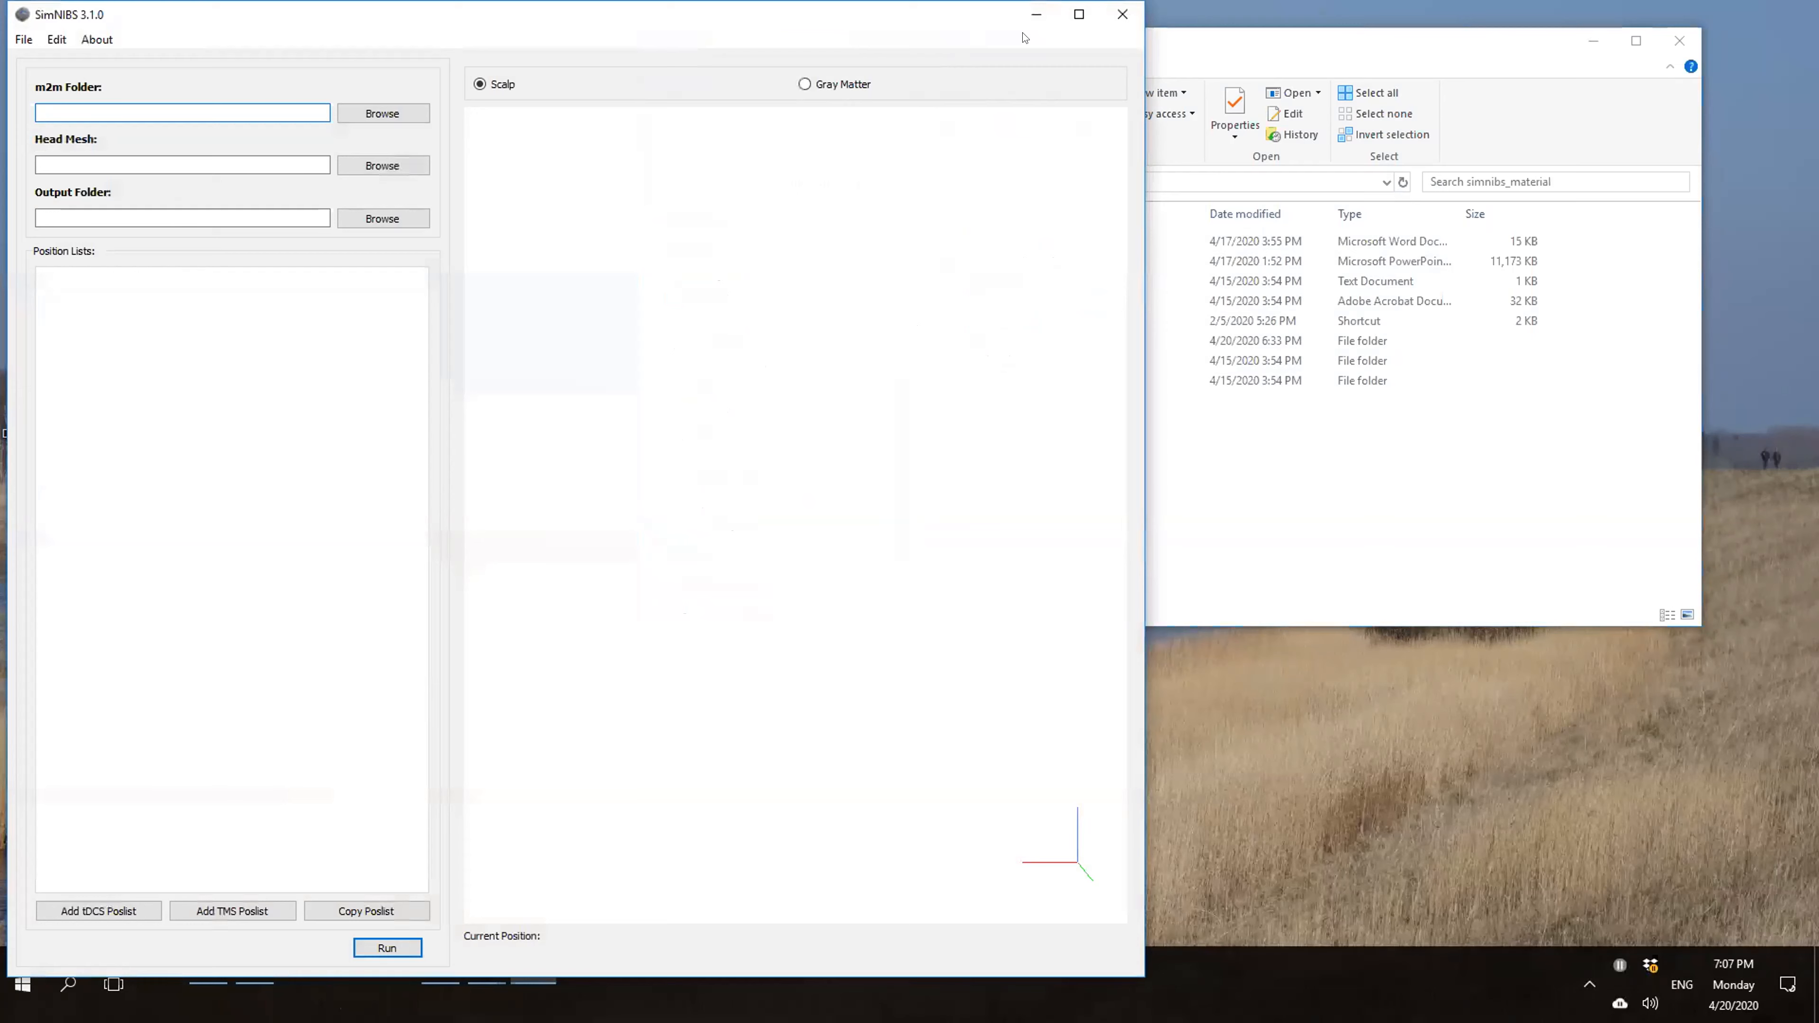
pyautogui.click(1078, 14)
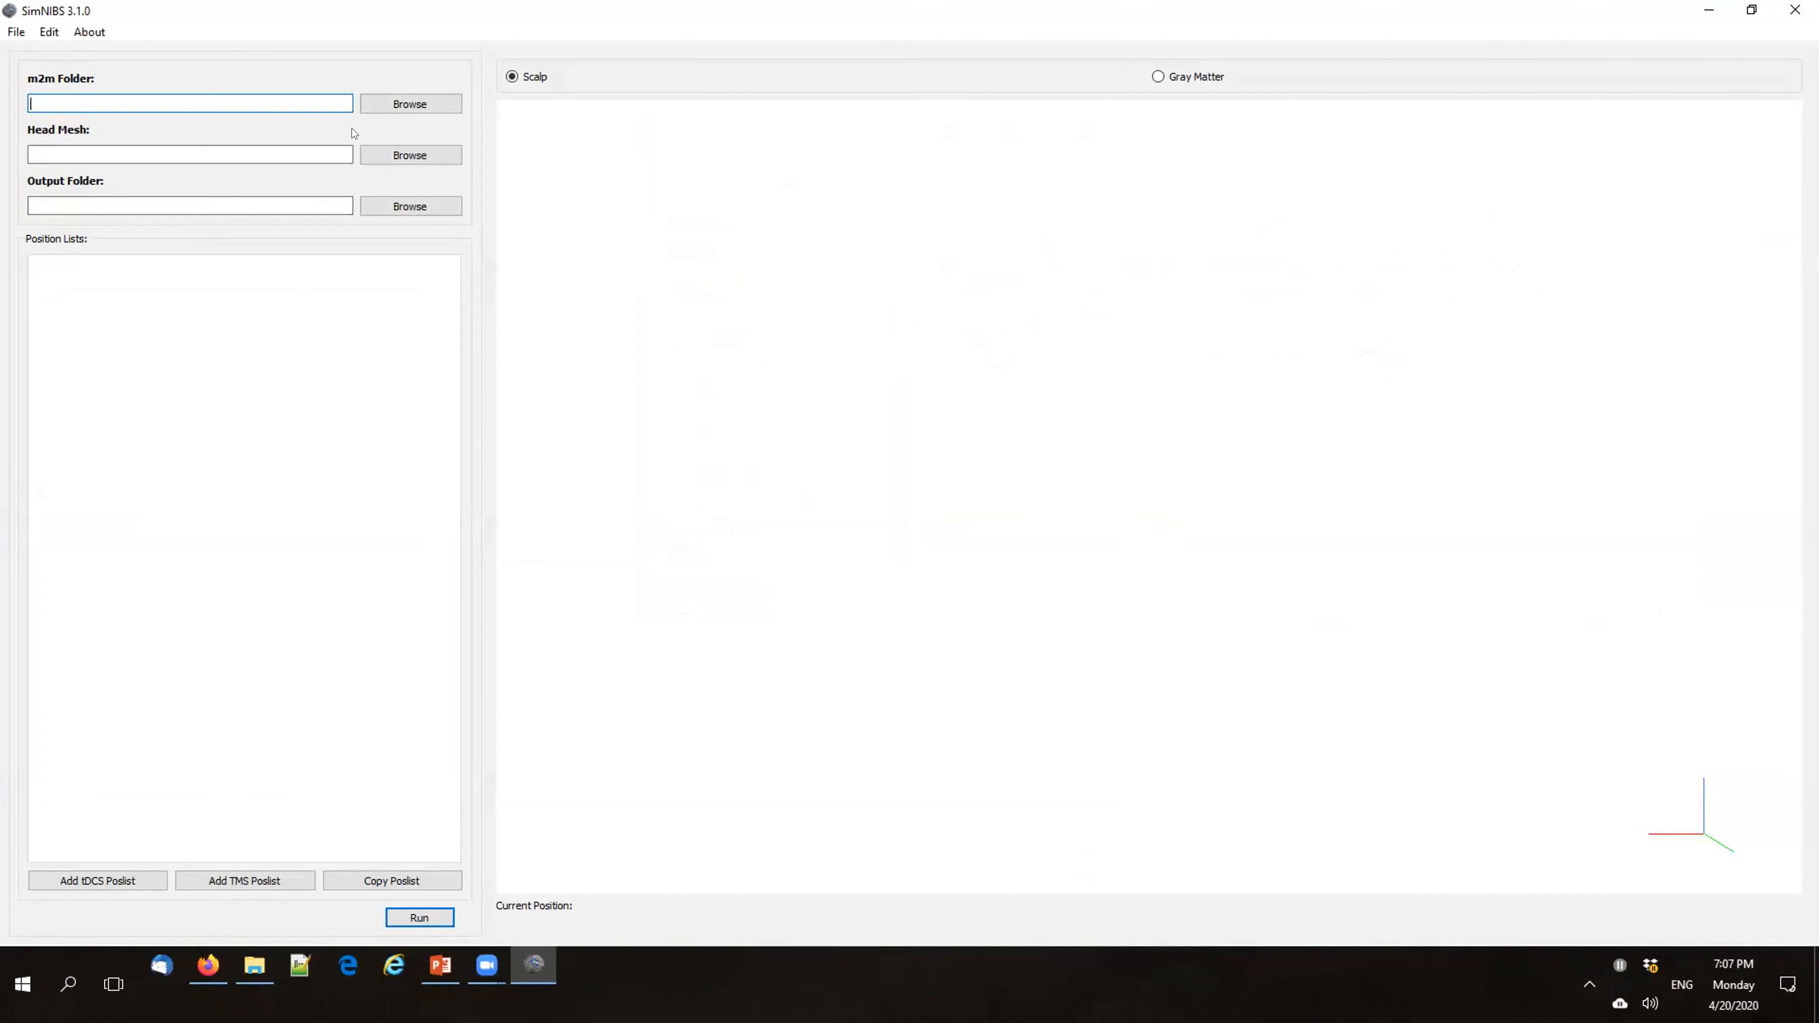
pyautogui.click(399, 108)
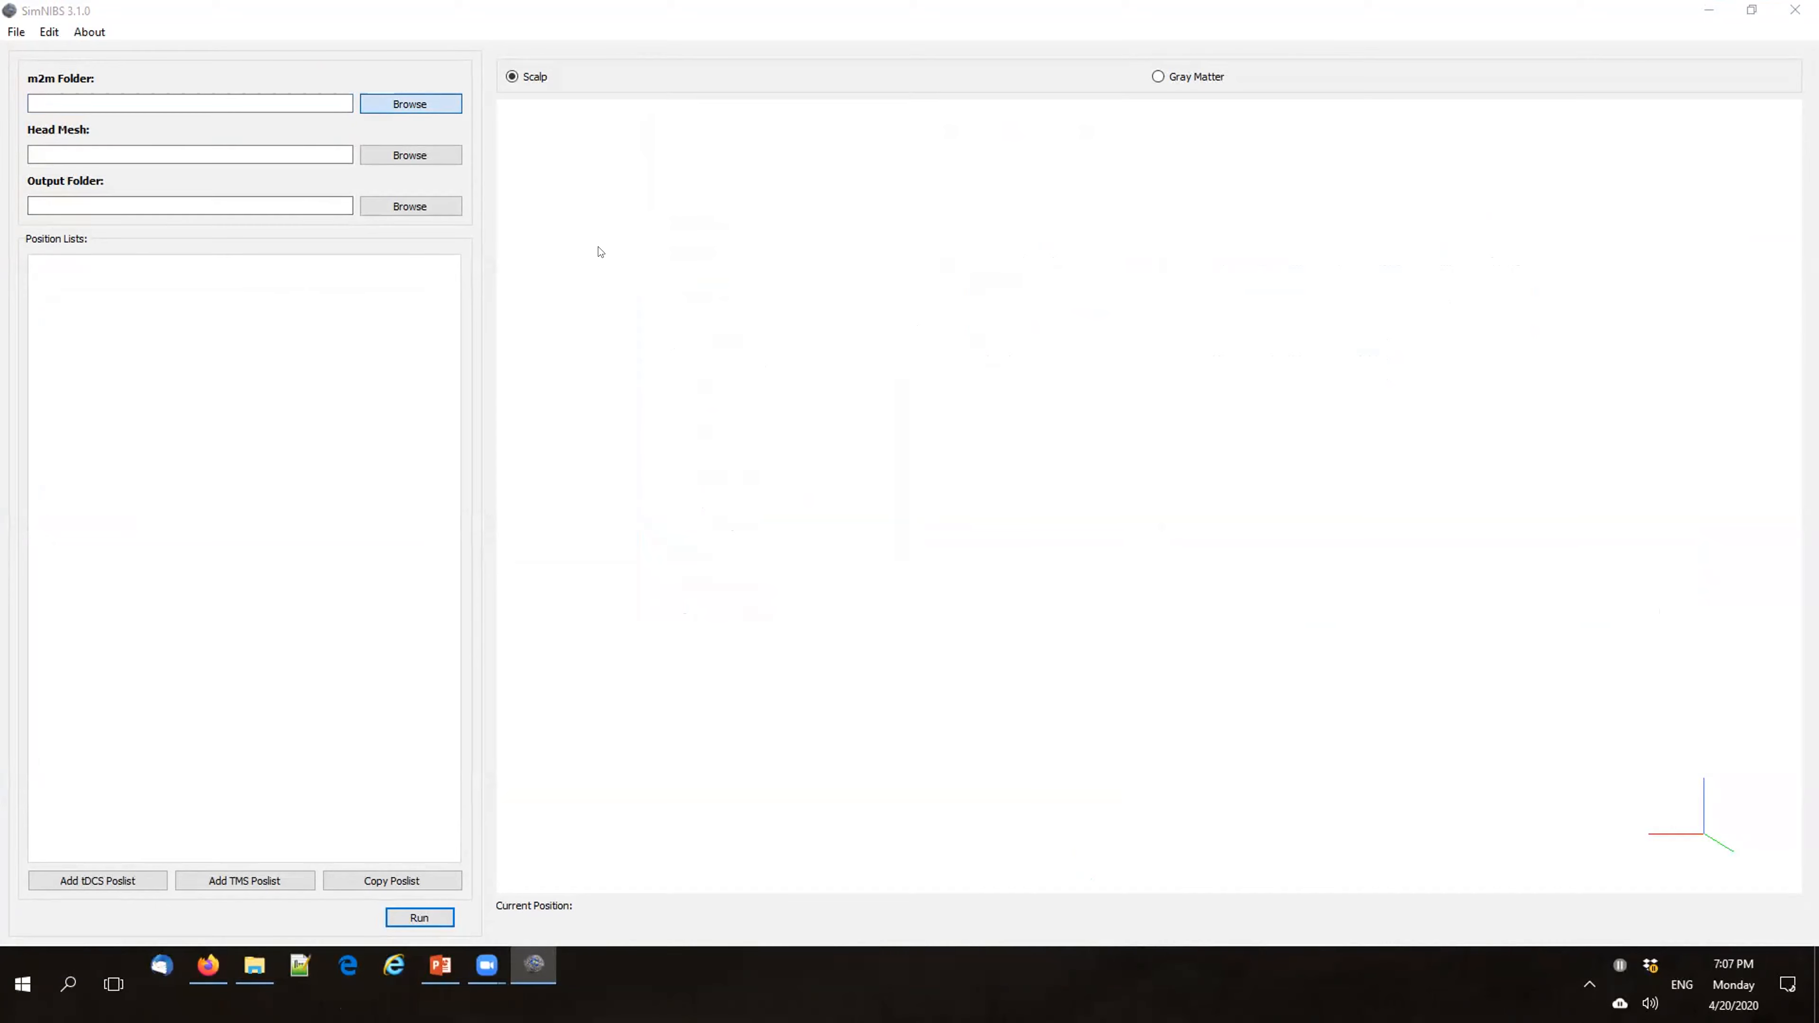
pyautogui.click(141, 262)
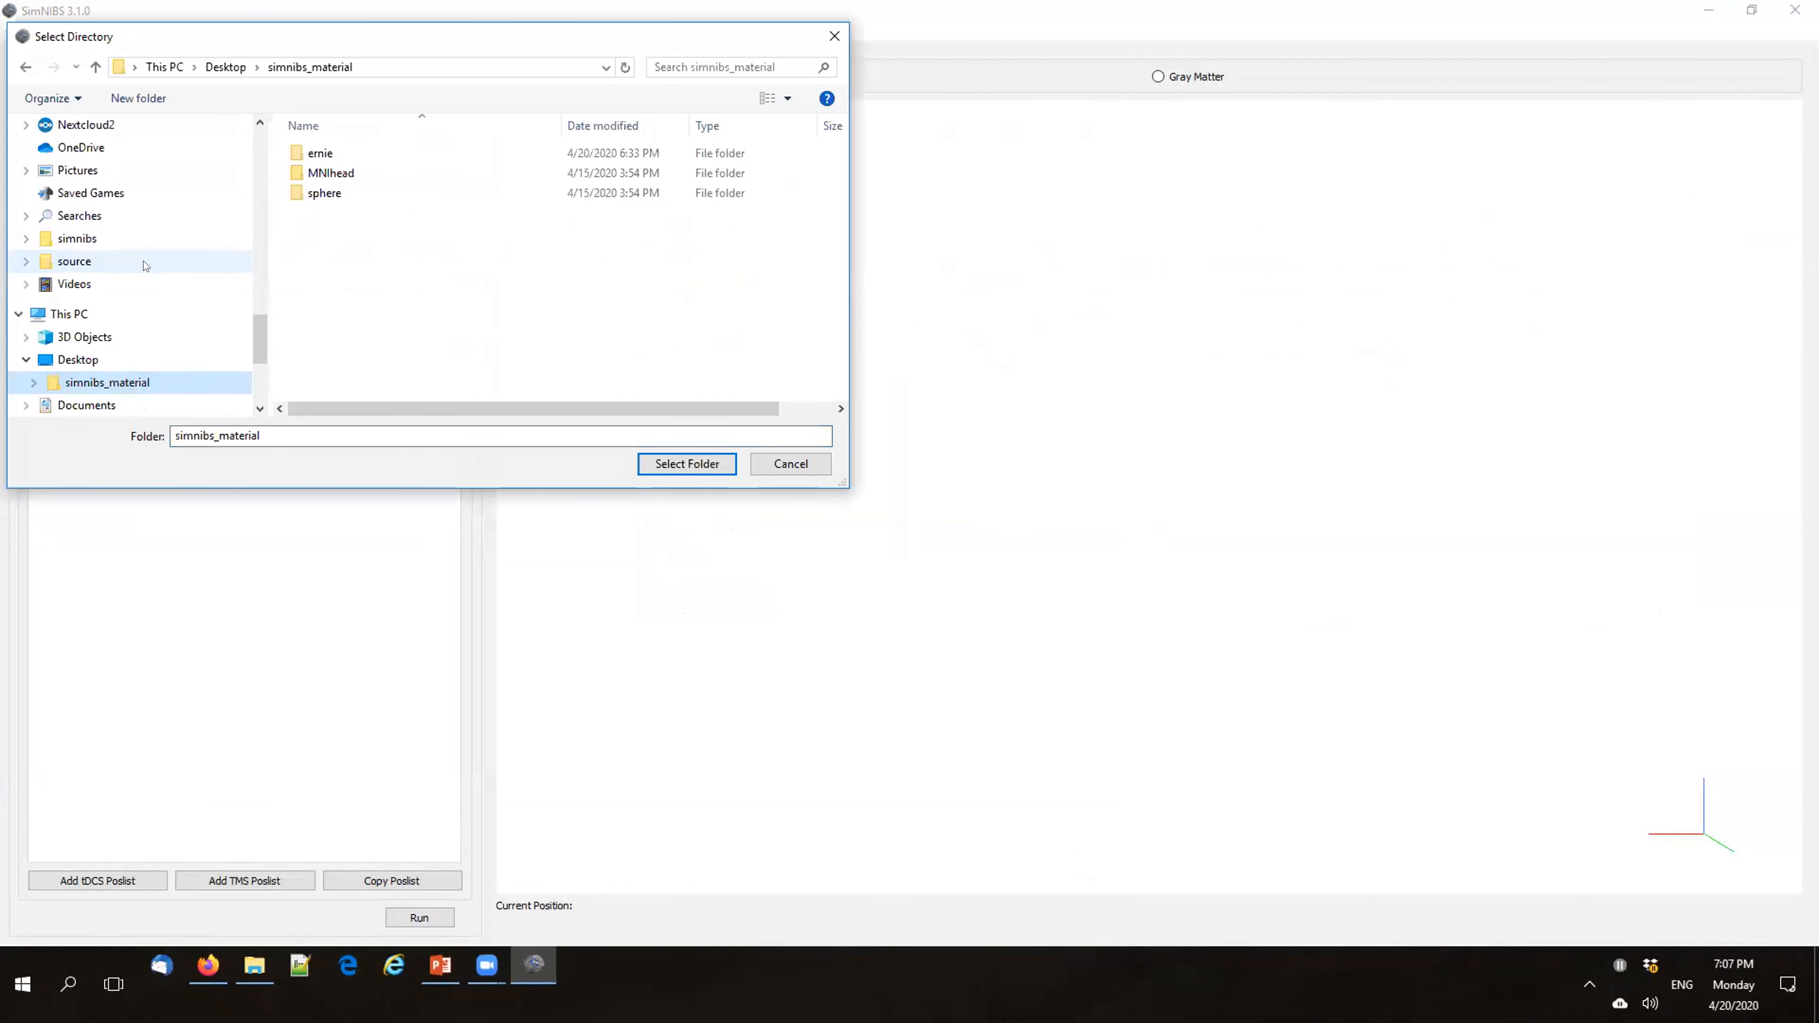
pyautogui.moveTo(324, 43); pyautogui.dragTo(813, 208)
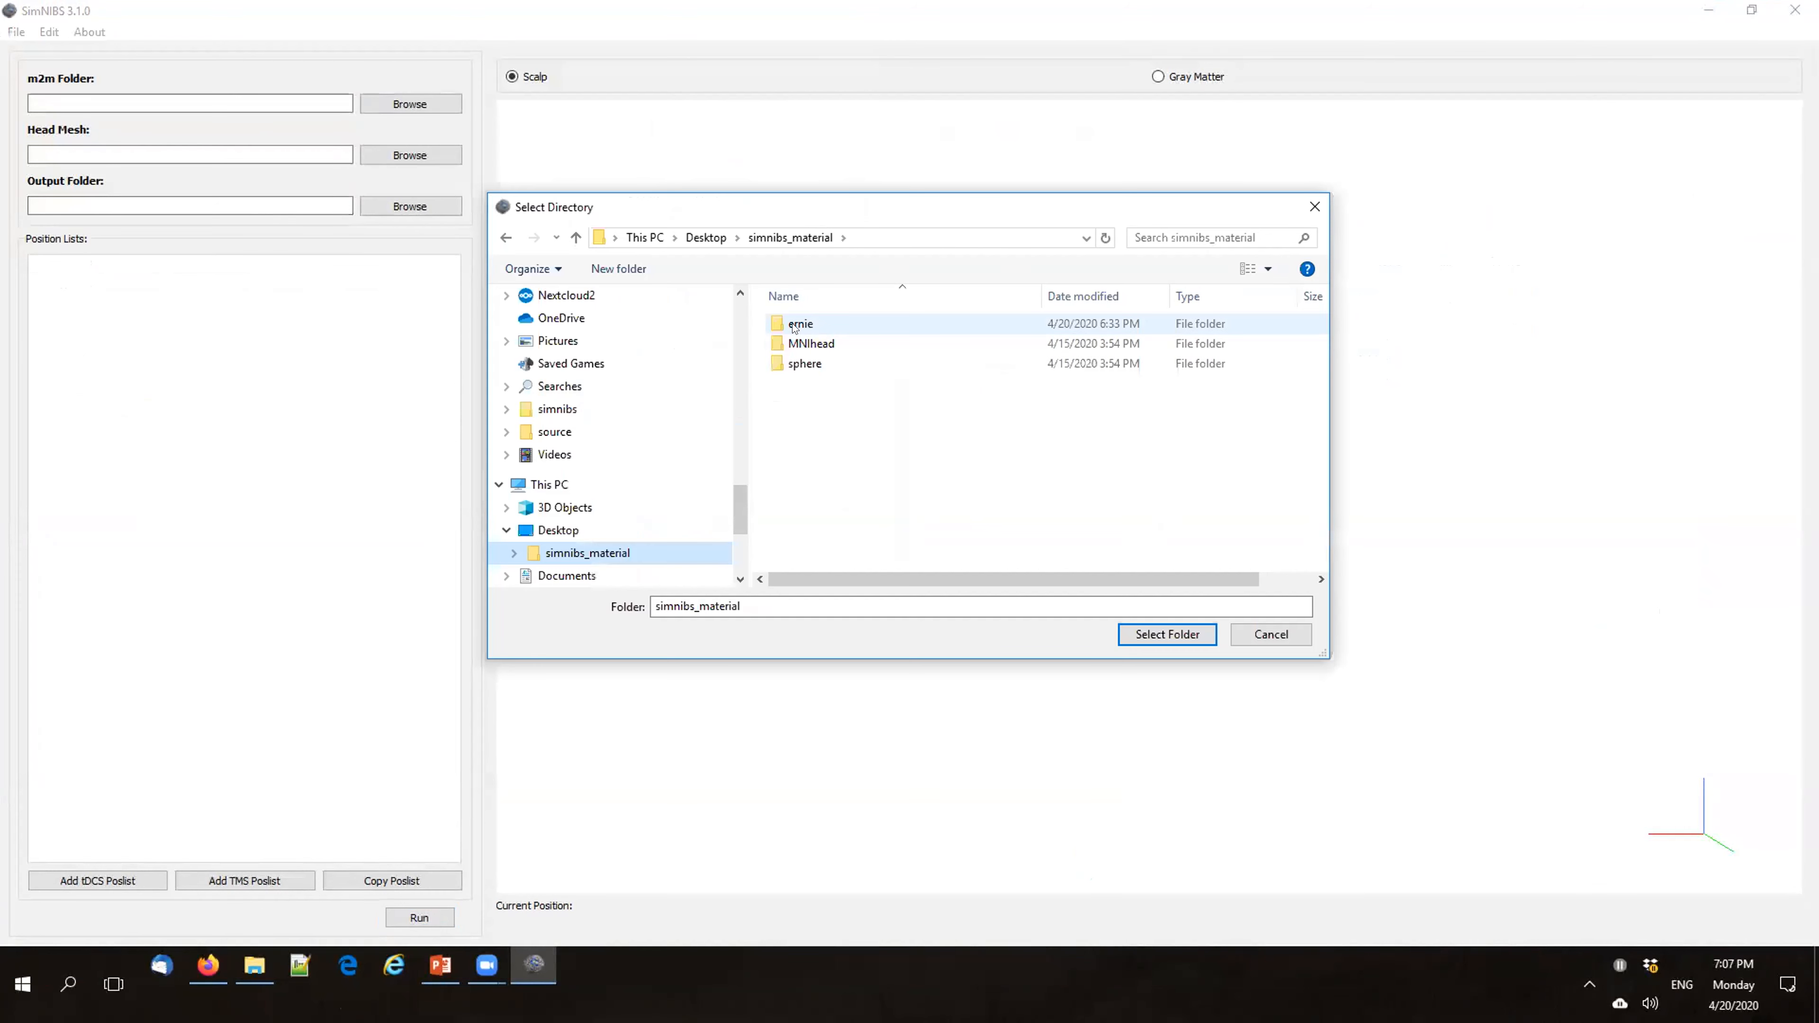
pyautogui.doubleClick(795, 325)
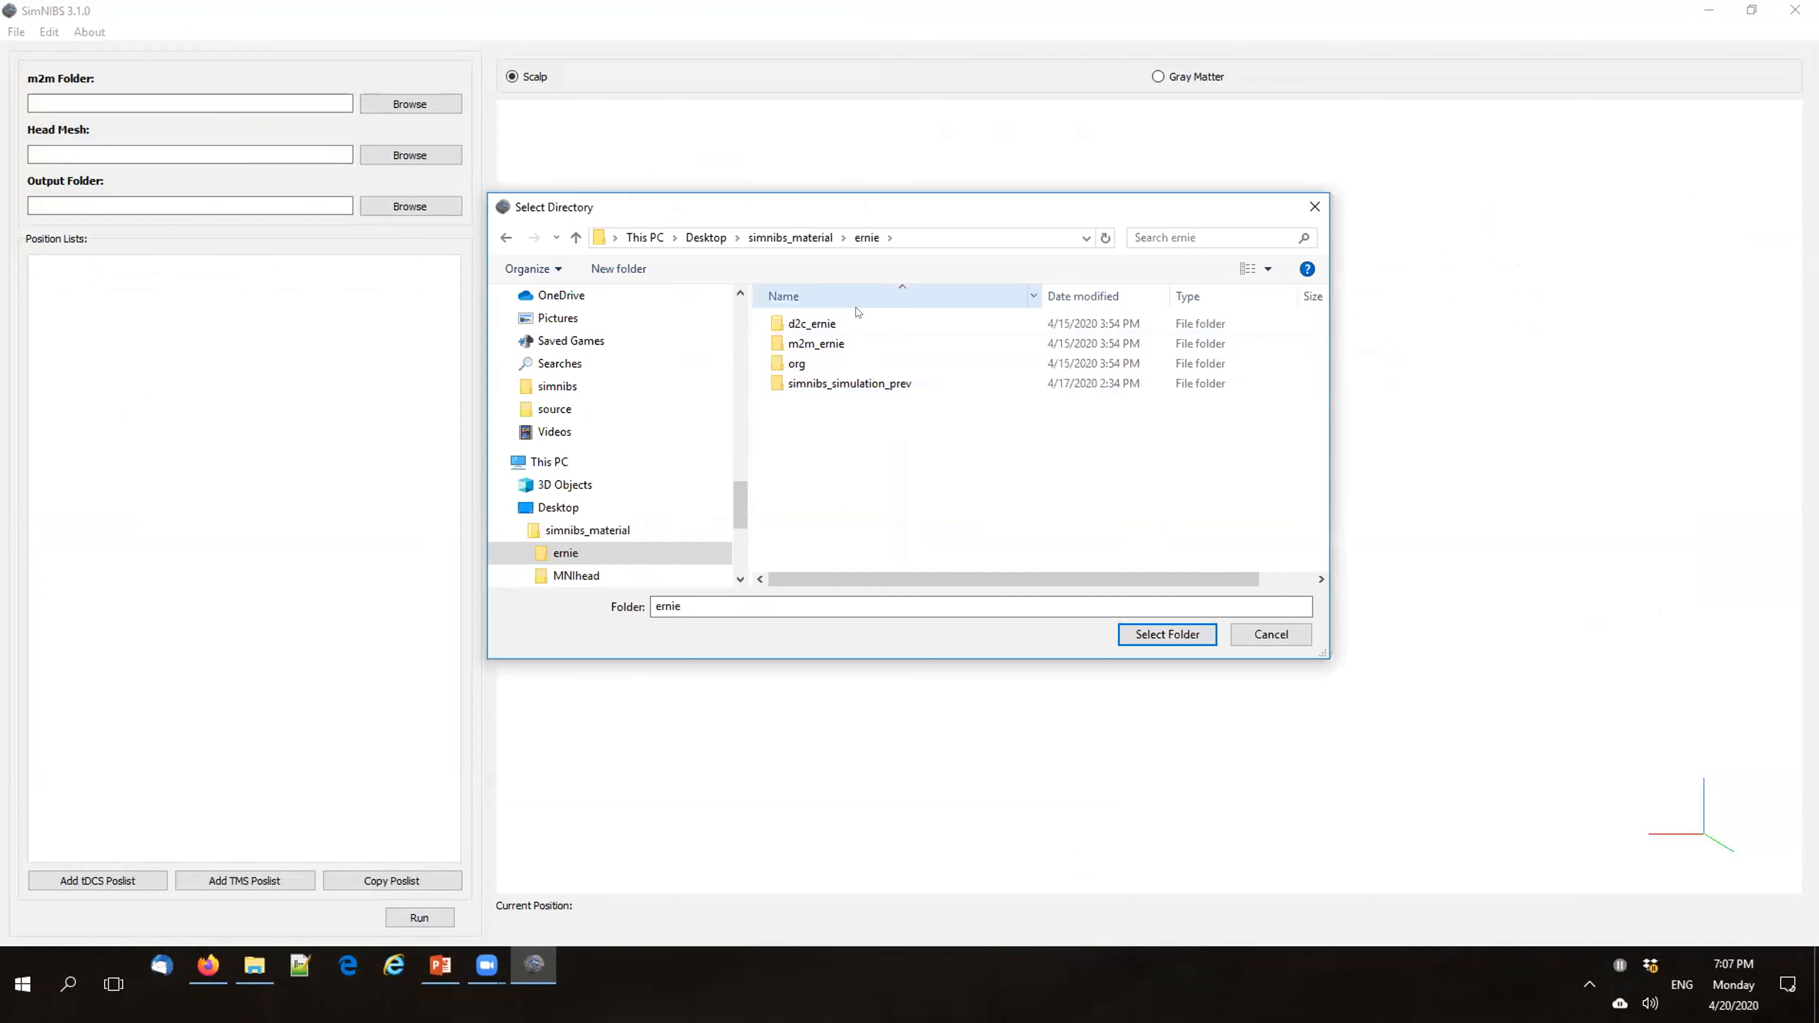
pyautogui.click(823, 345)
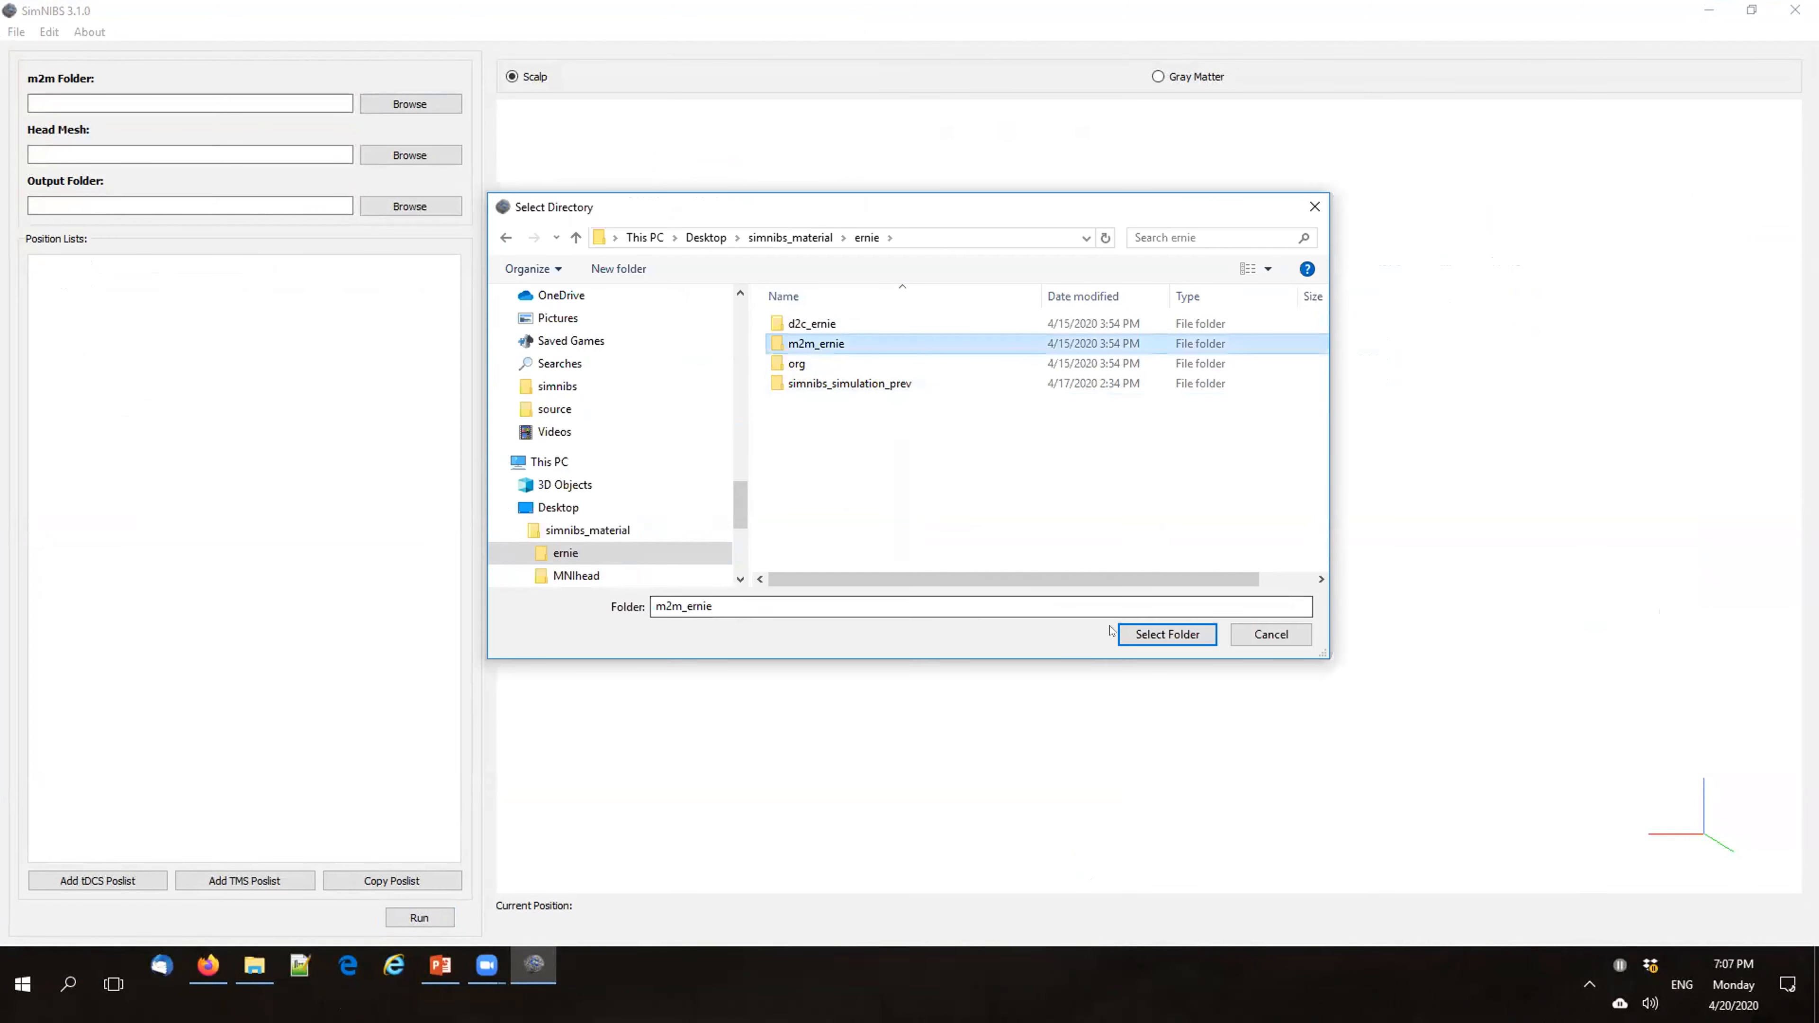
pyautogui.click(1154, 632)
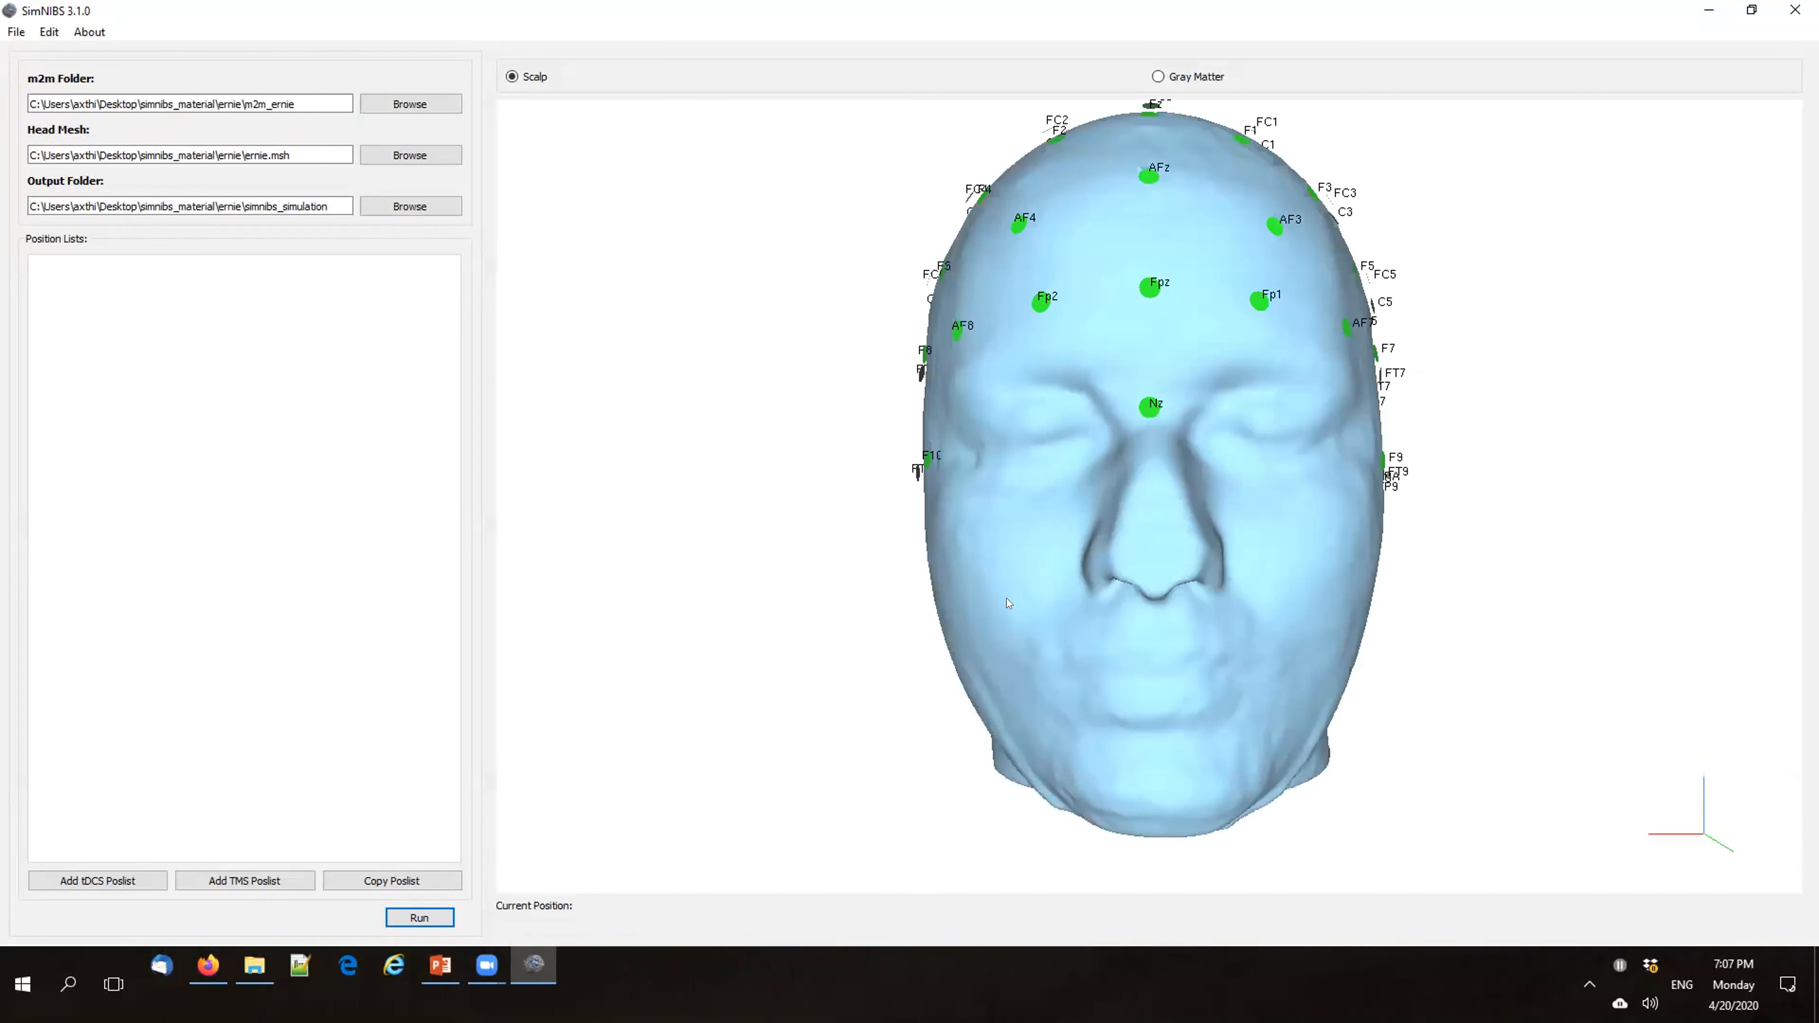
# Step: Inspect the EEG electrode positions on the scalp from several sides and switch the display to the gray matter surface
pyautogui.moveTo(1221, 523); pyautogui.dragTo(1062, 384)
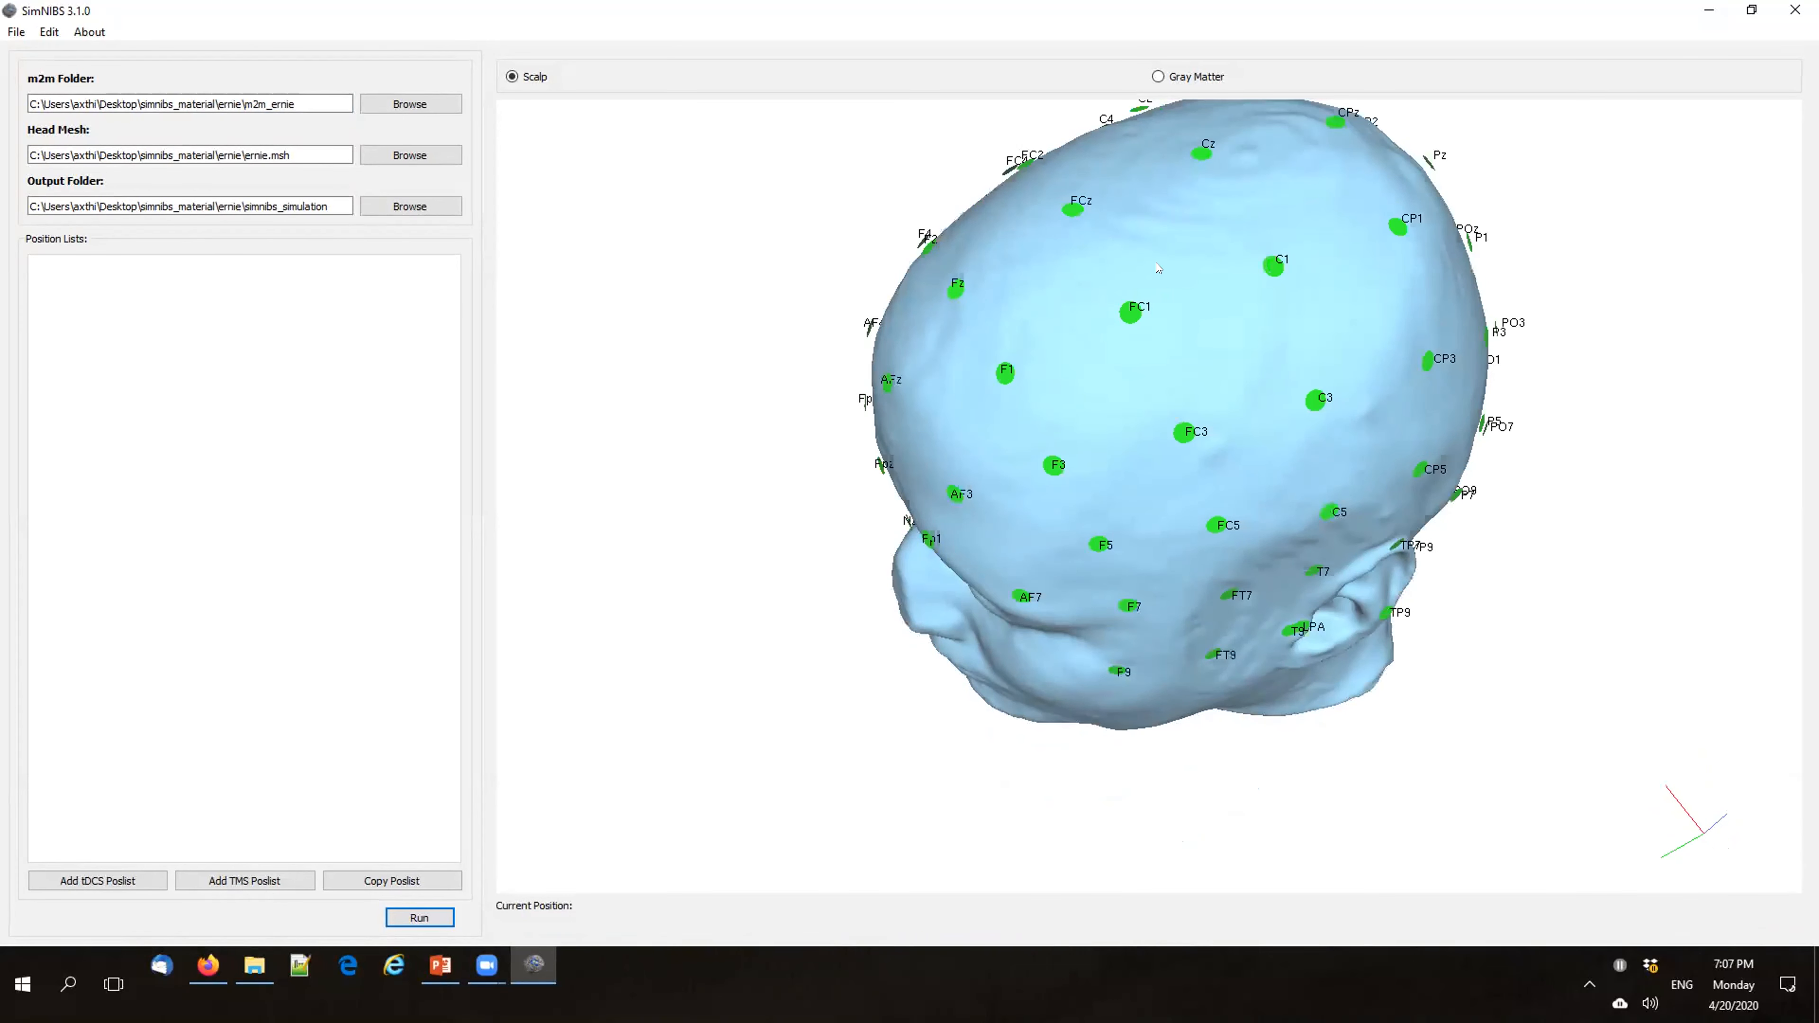
pyautogui.moveTo(1231, 451); pyautogui.dragTo(1149, 580)
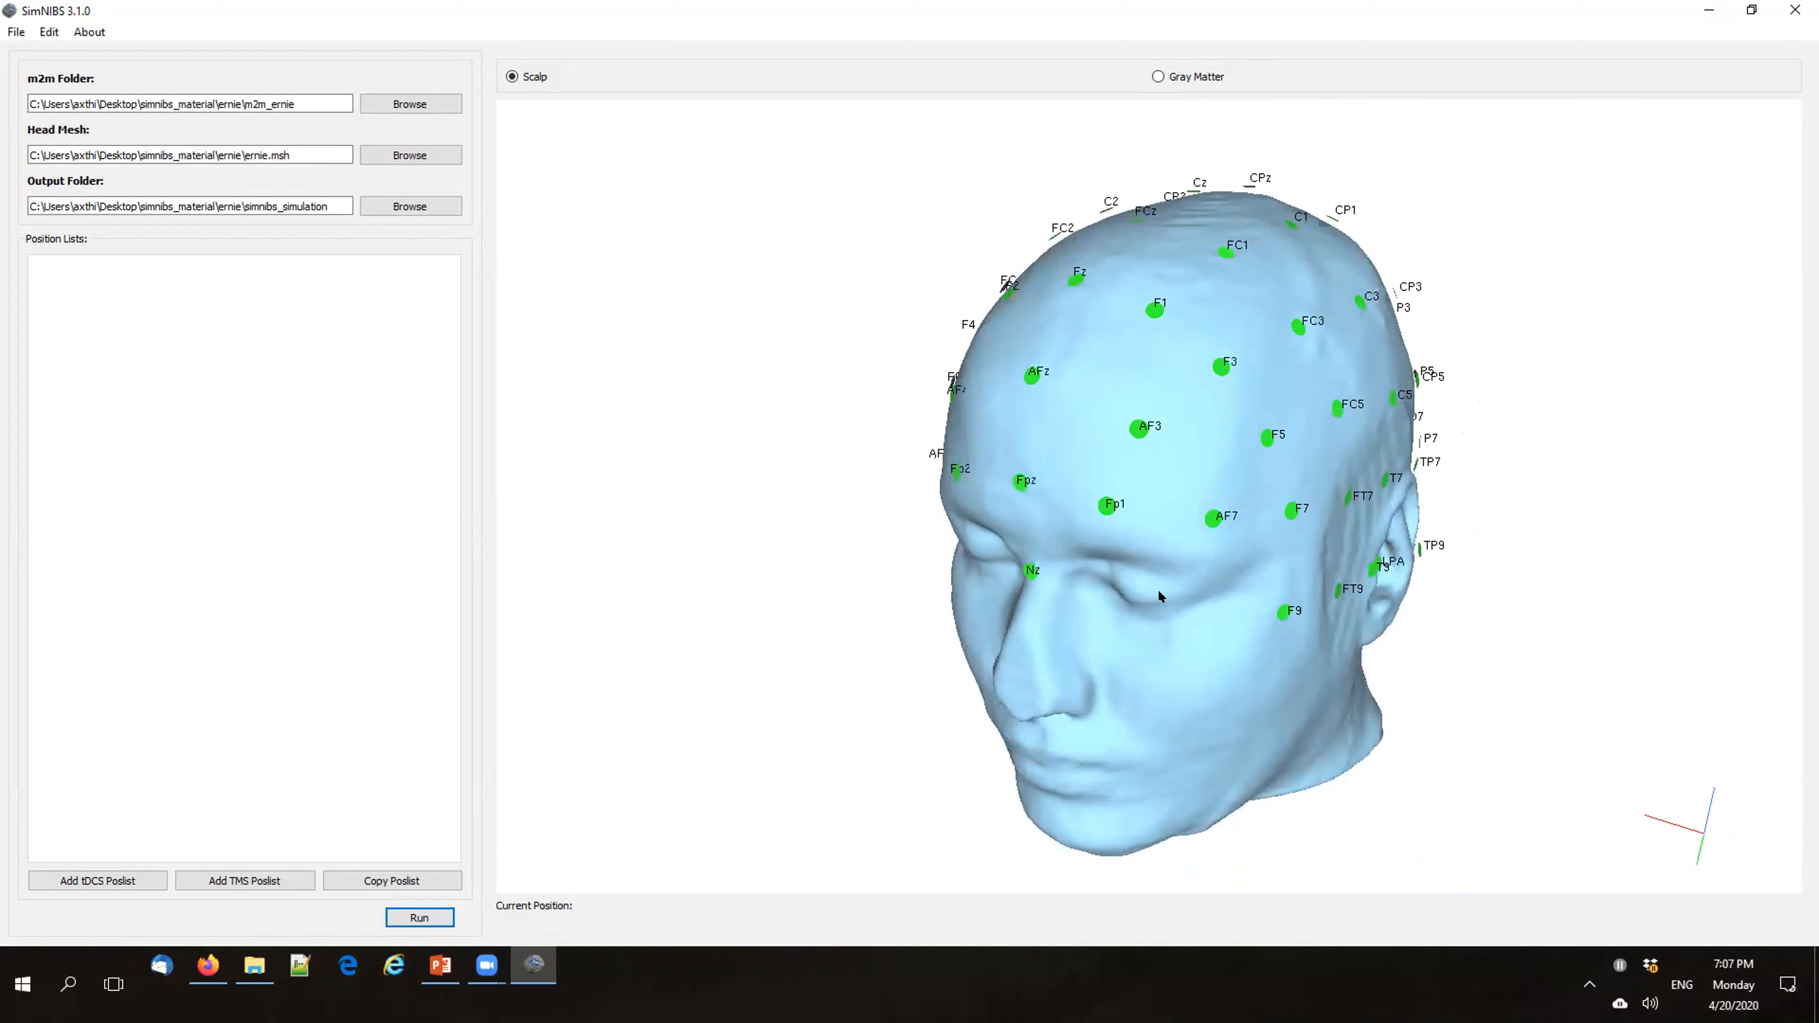
pyautogui.moveTo(1218, 643); pyautogui.dragTo(1142, 512)
pyautogui.moveTo(1157, 449); pyautogui.dragTo(1189, 503)
pyautogui.click(1159, 76)
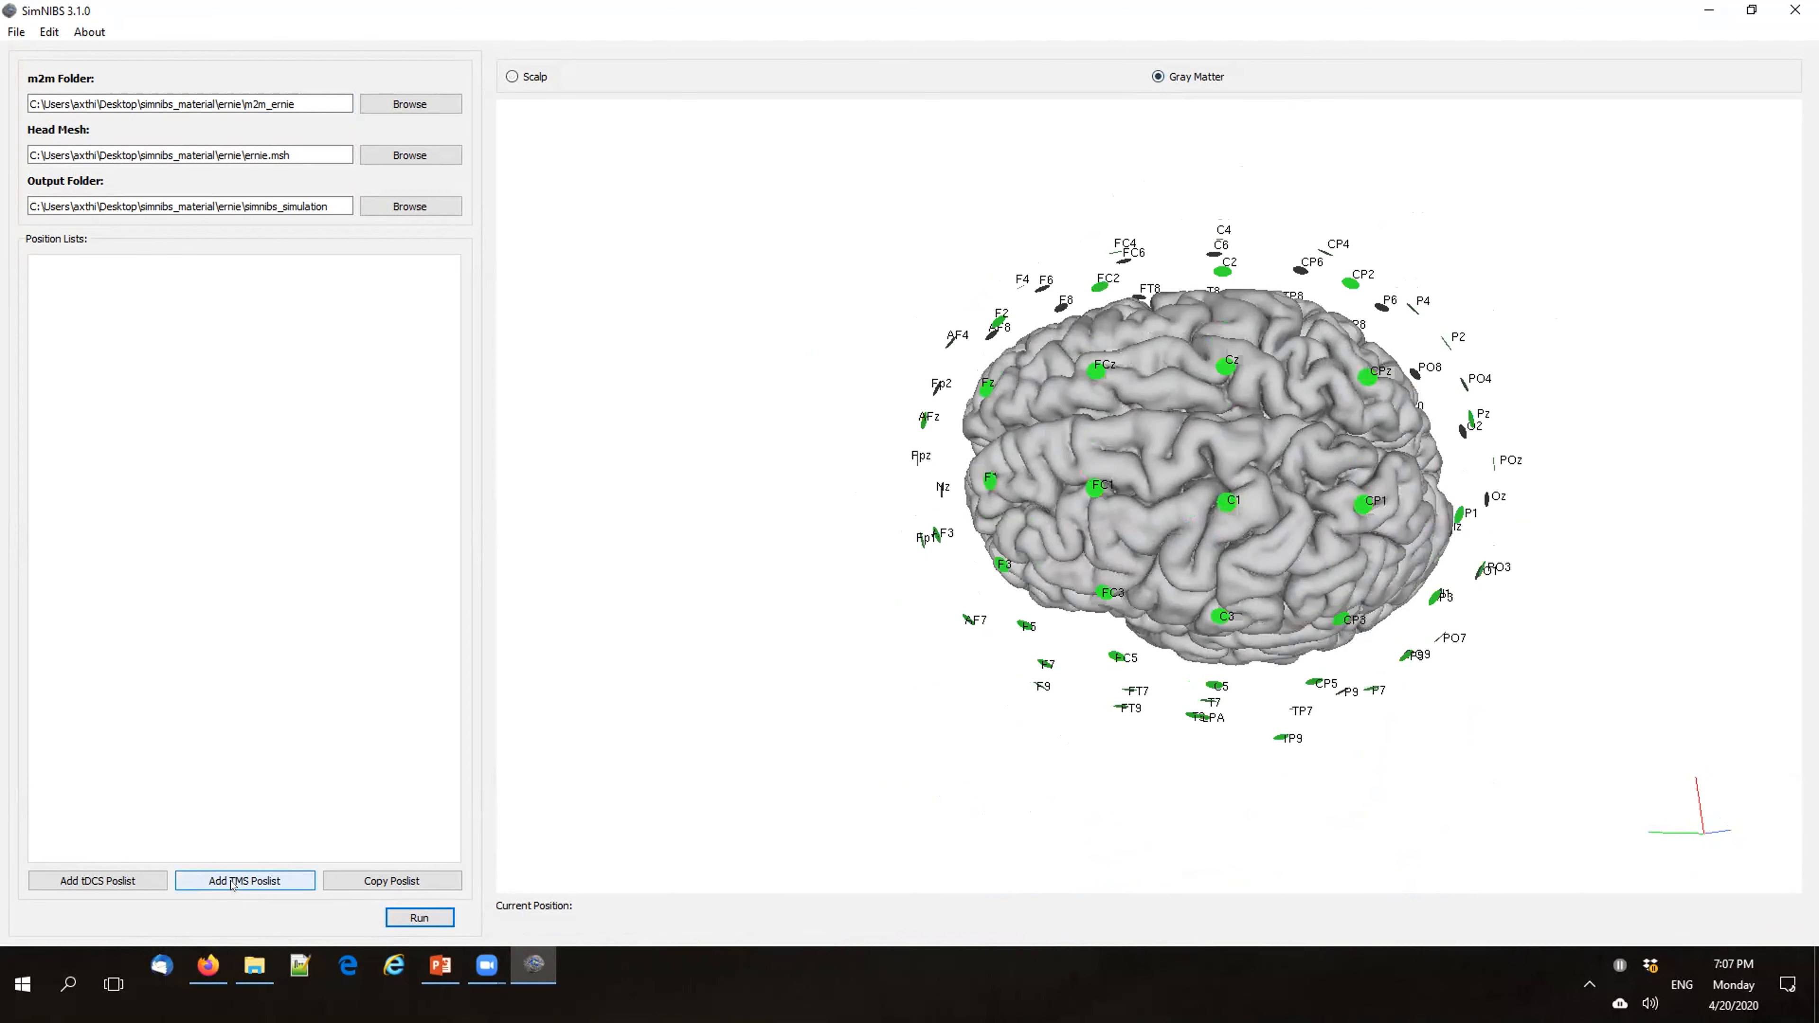
# Step: Add a TMS position list with Magstim_70mm_Fig8.nii.gz as the coil definition file
pyautogui.click(232, 883)
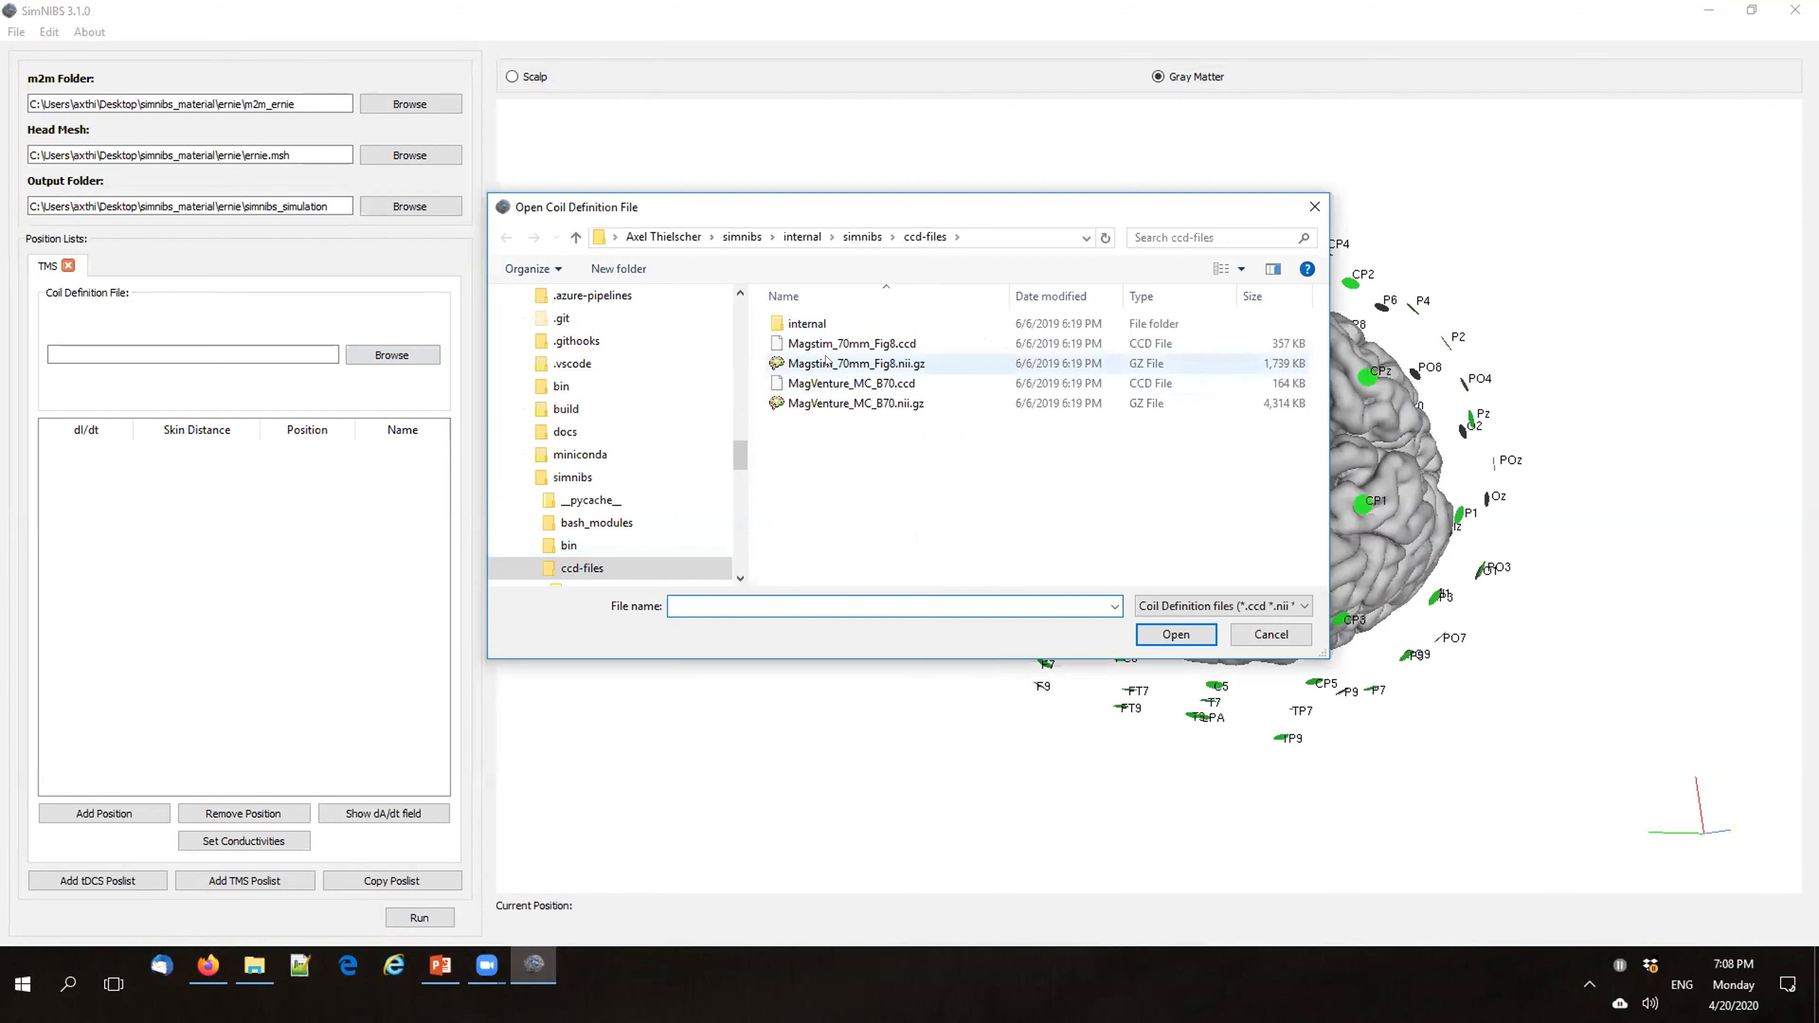
pyautogui.click(827, 362)
pyautogui.click(1176, 635)
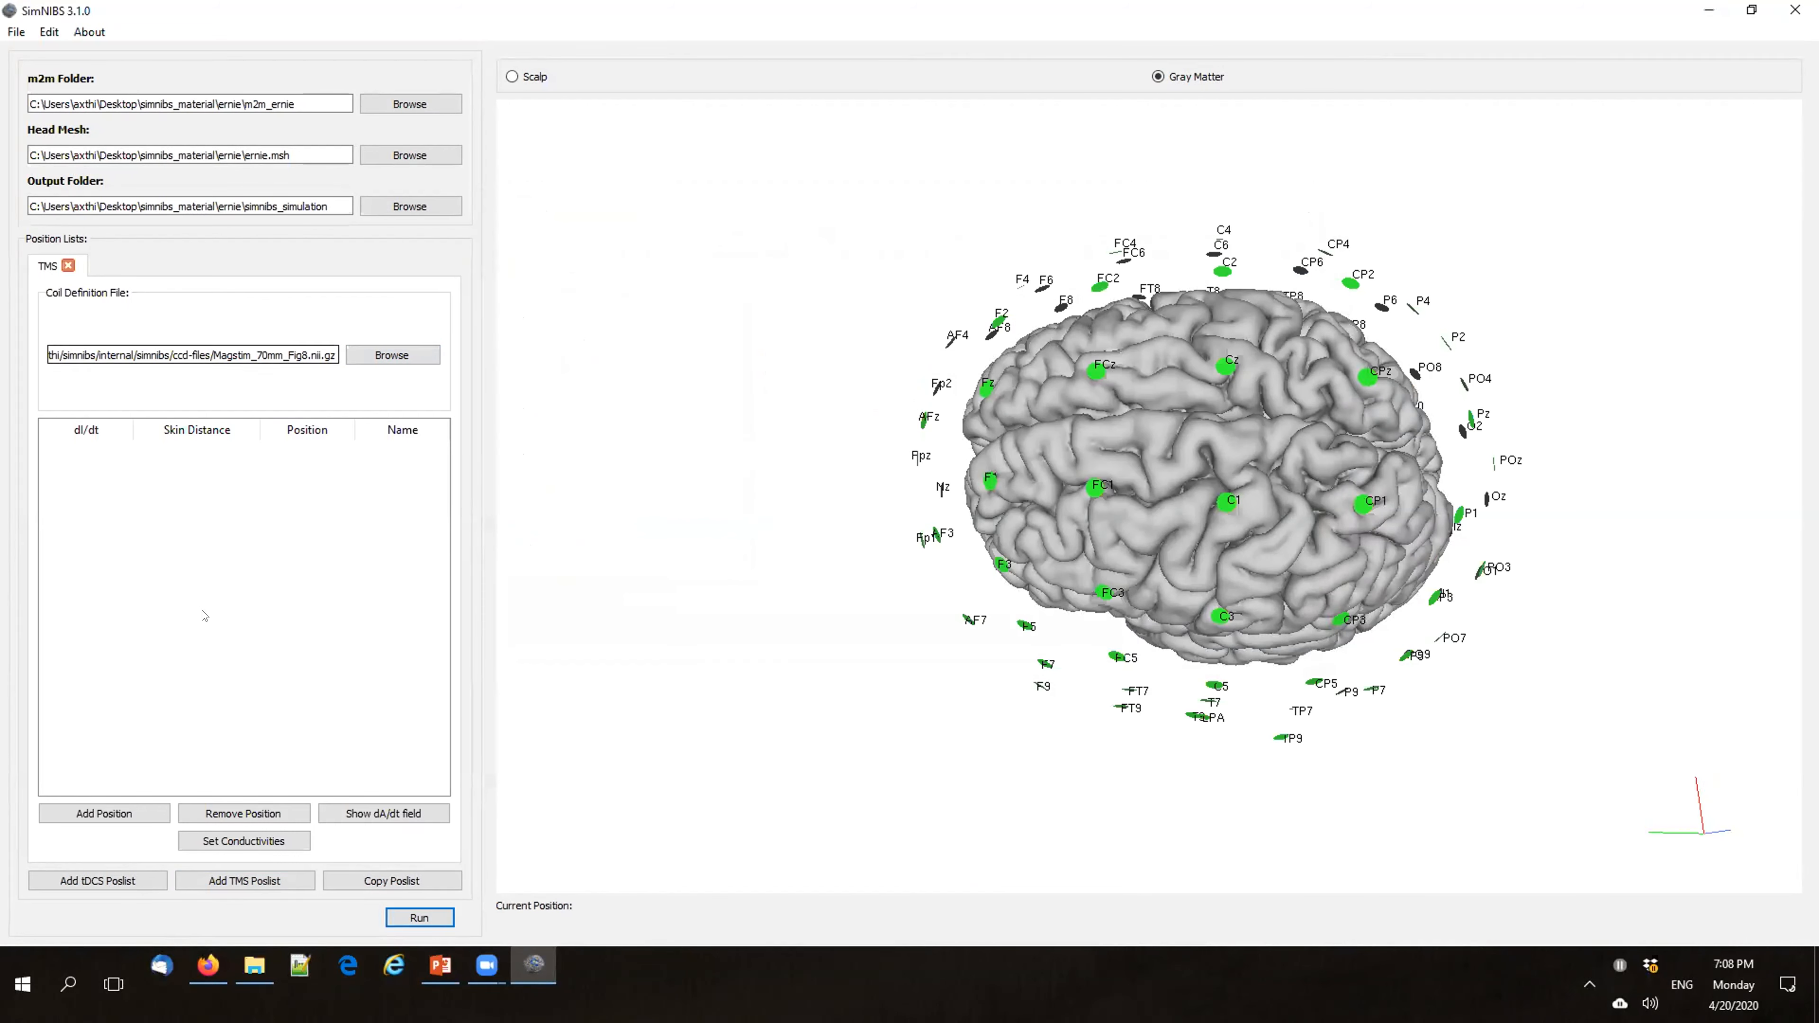
# Step: Add a coil position to the TMS list and open its position settings beside the brain
pyautogui.moveTo(1270, 541)
pyautogui.mouseDown()
pyautogui.moveTo(1265, 516)
pyautogui.moveTo(1266, 548)
pyautogui.mouseUp()
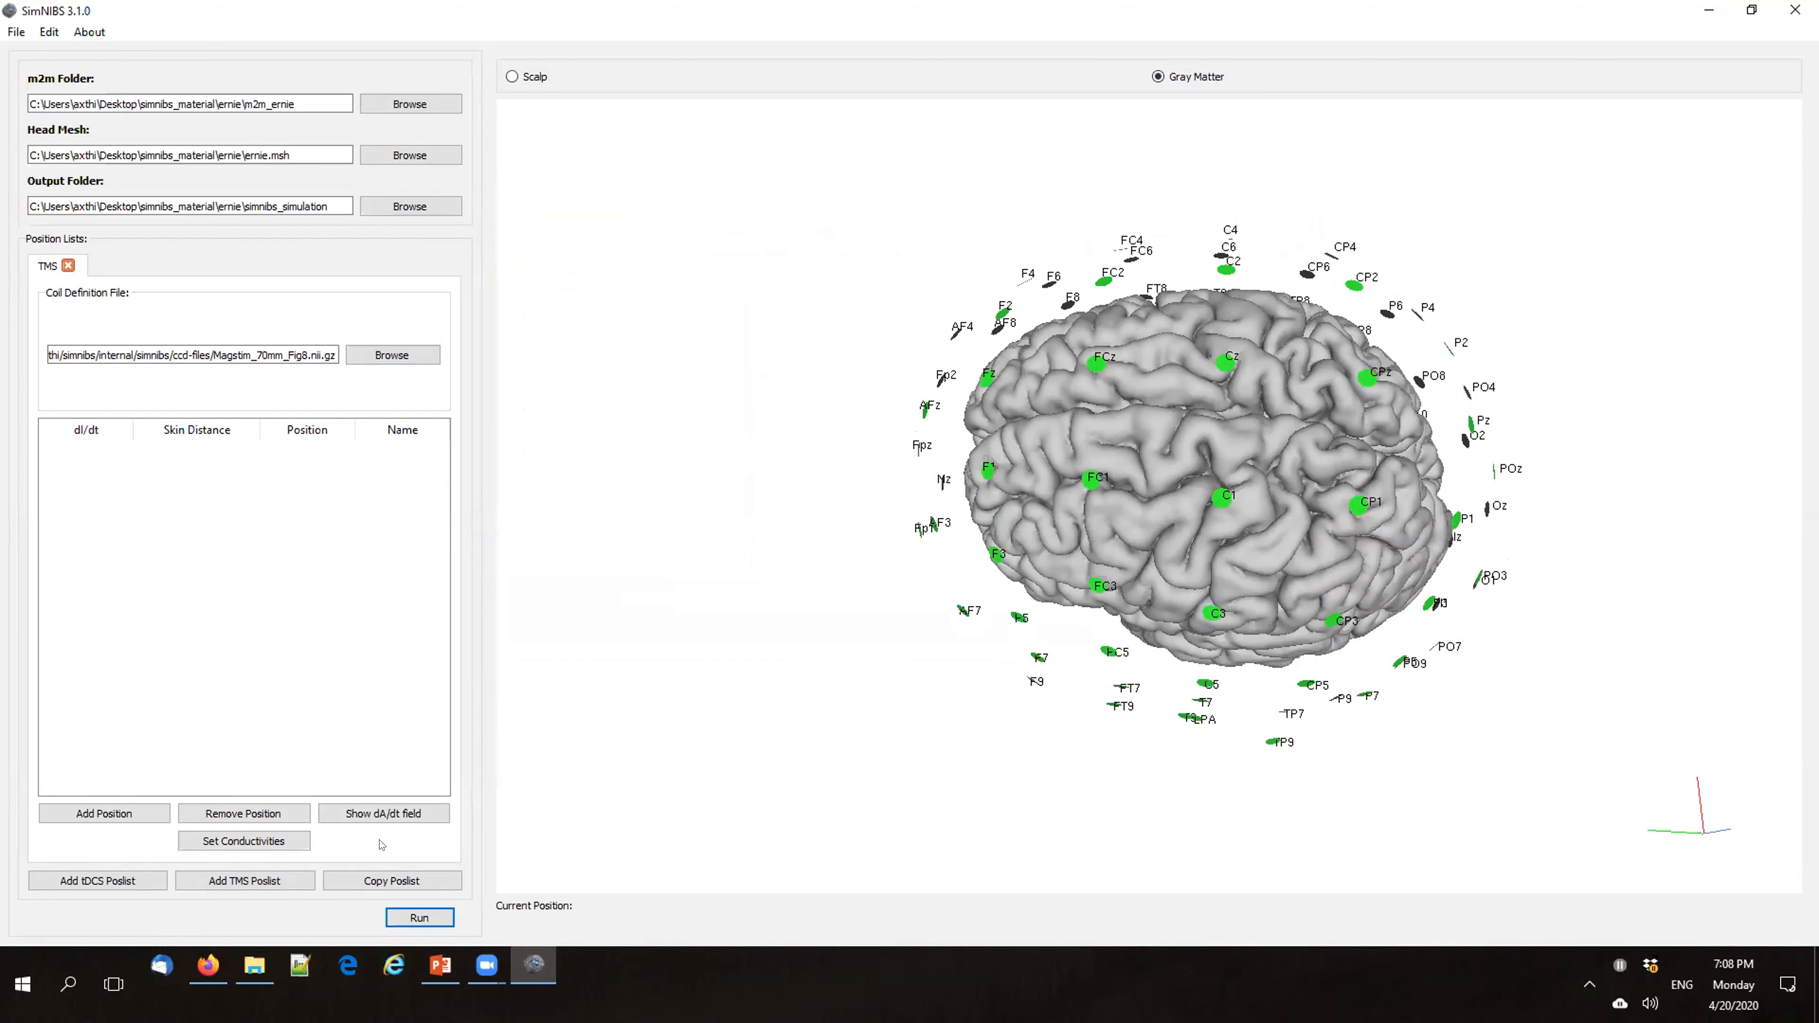
pyautogui.click(122, 817)
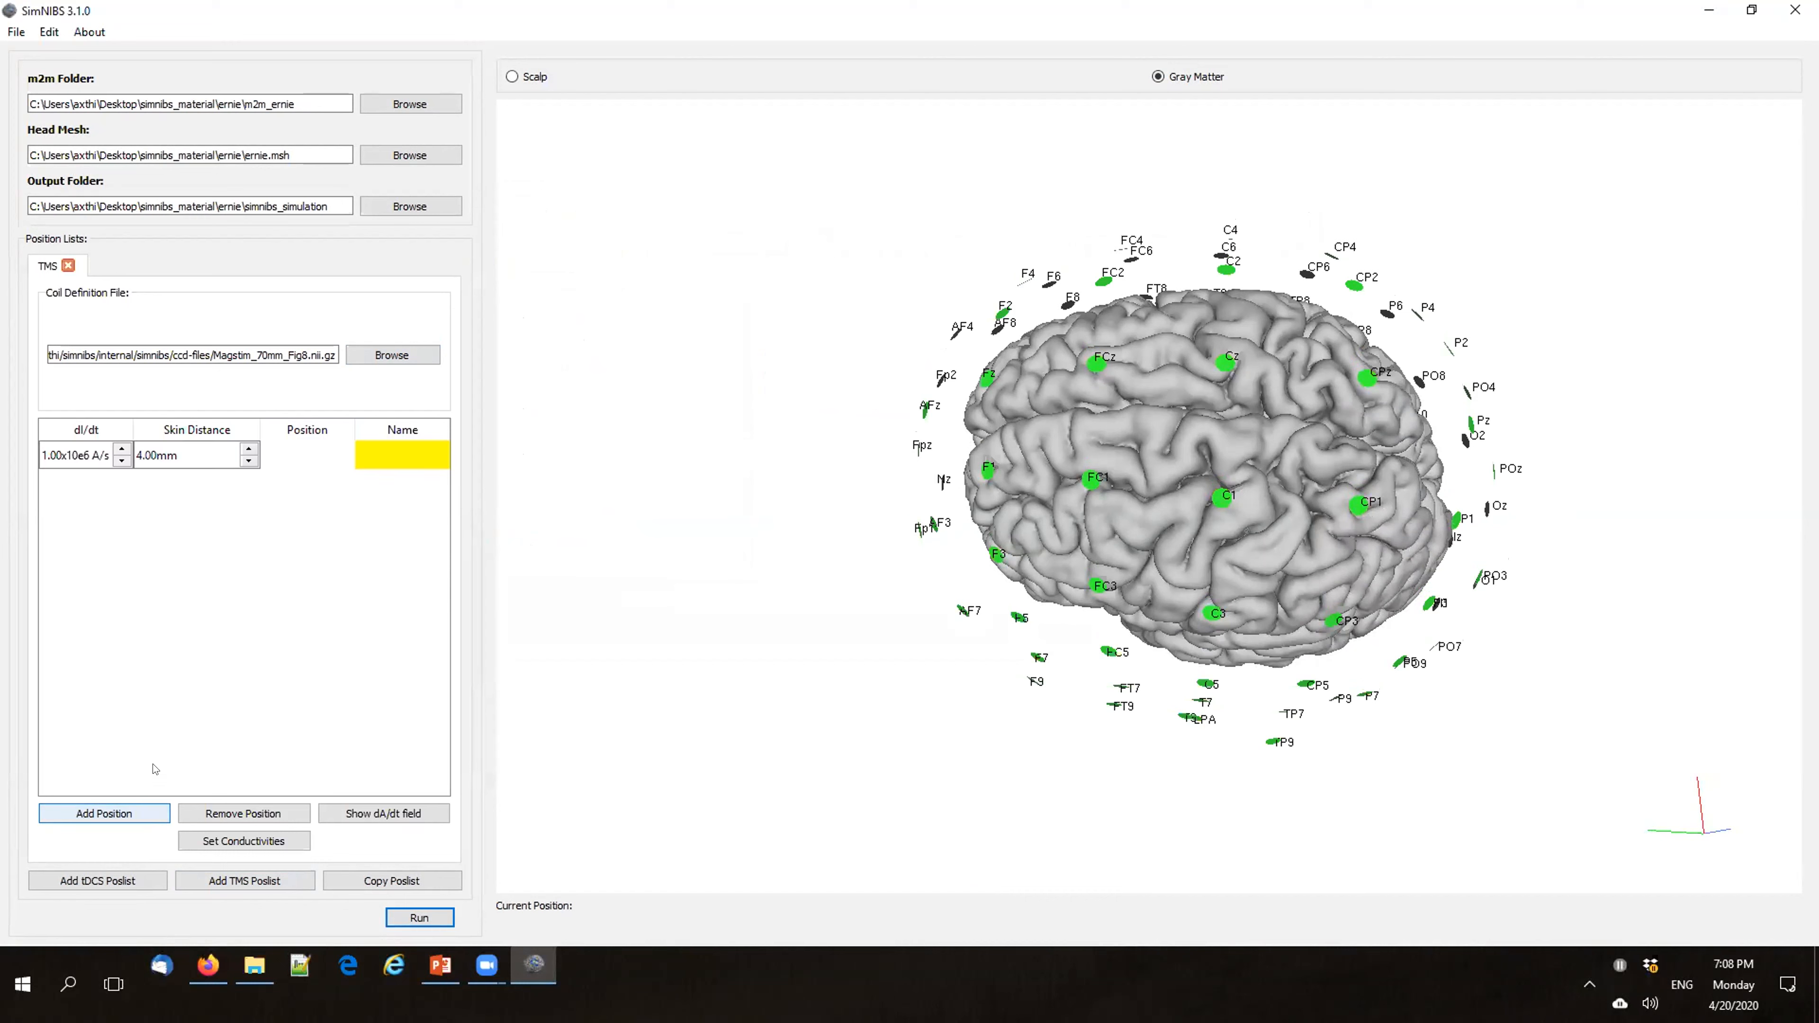
pyautogui.click(297, 448)
pyautogui.doubleClick(297, 448)
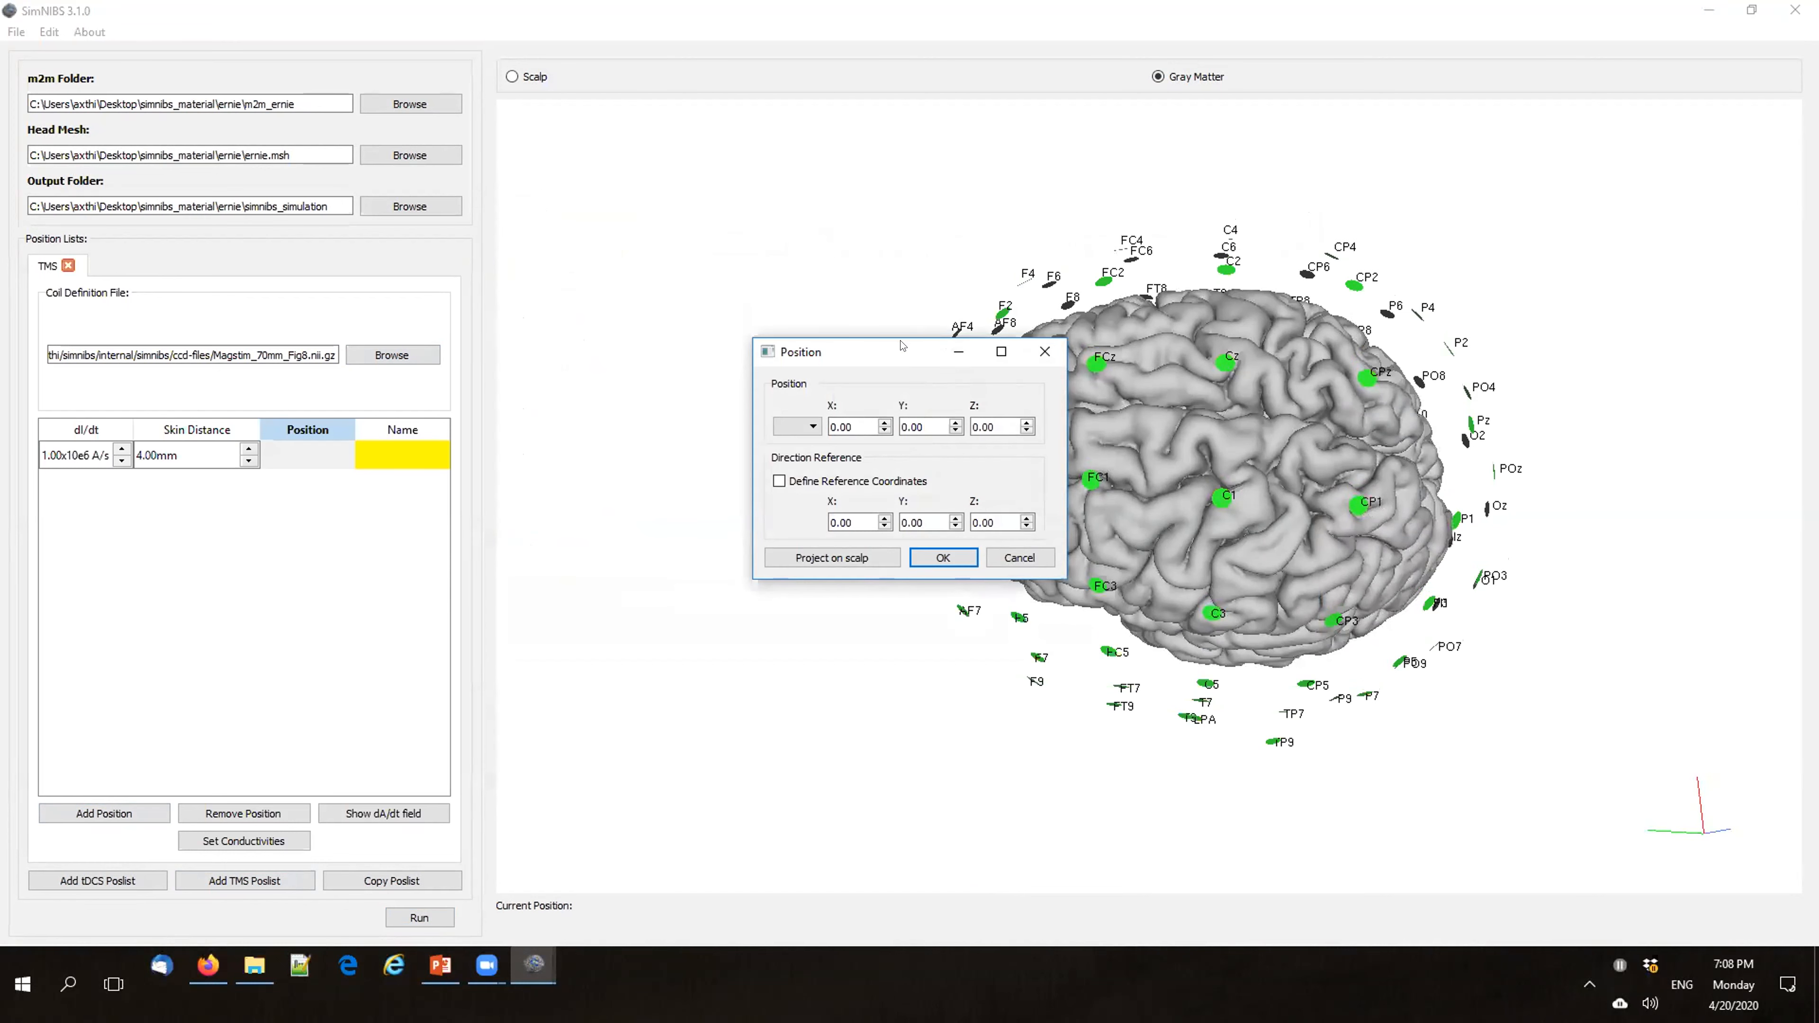
pyautogui.moveTo(931, 352); pyautogui.dragTo(726, 344)
# Step: Enlarge the central cortex and look through the electrode names offered as predefined coil positions
pyautogui.moveTo(1146, 530); pyautogui.dragTo(1139, 464)
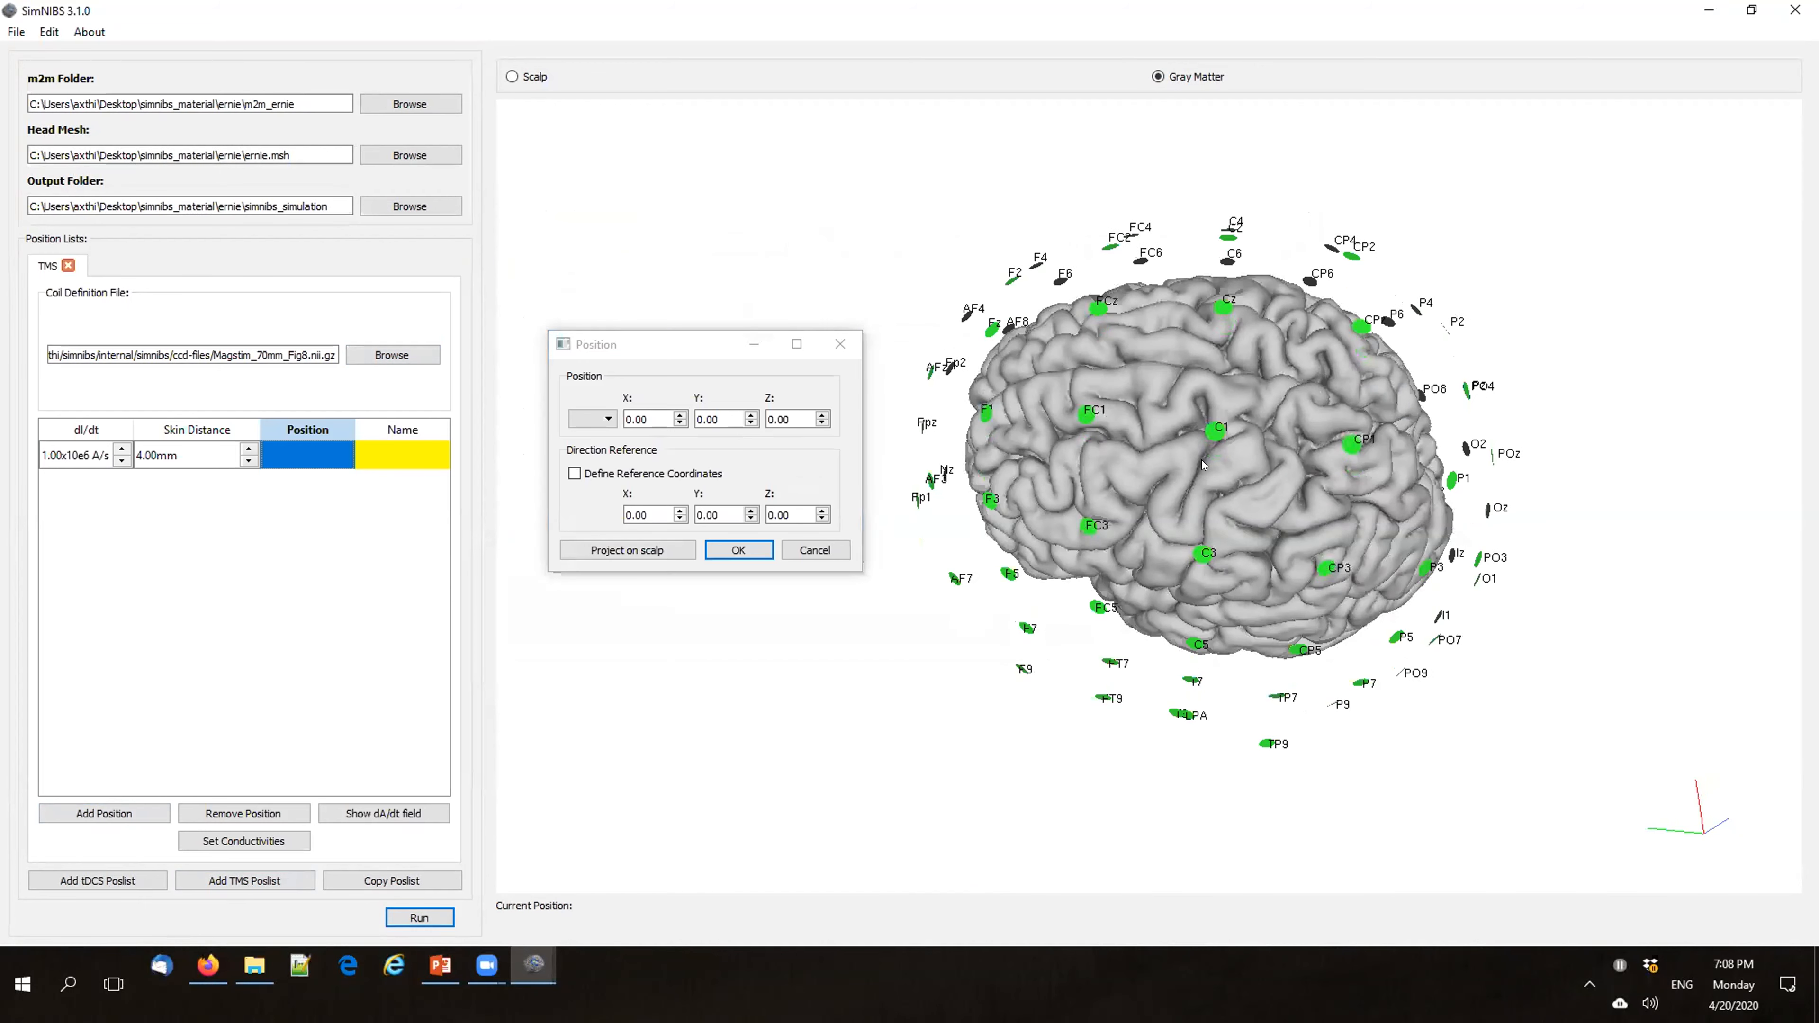
pyautogui.scroll(-1, 1201, 476)
pyautogui.scroll(2, 1201, 475)
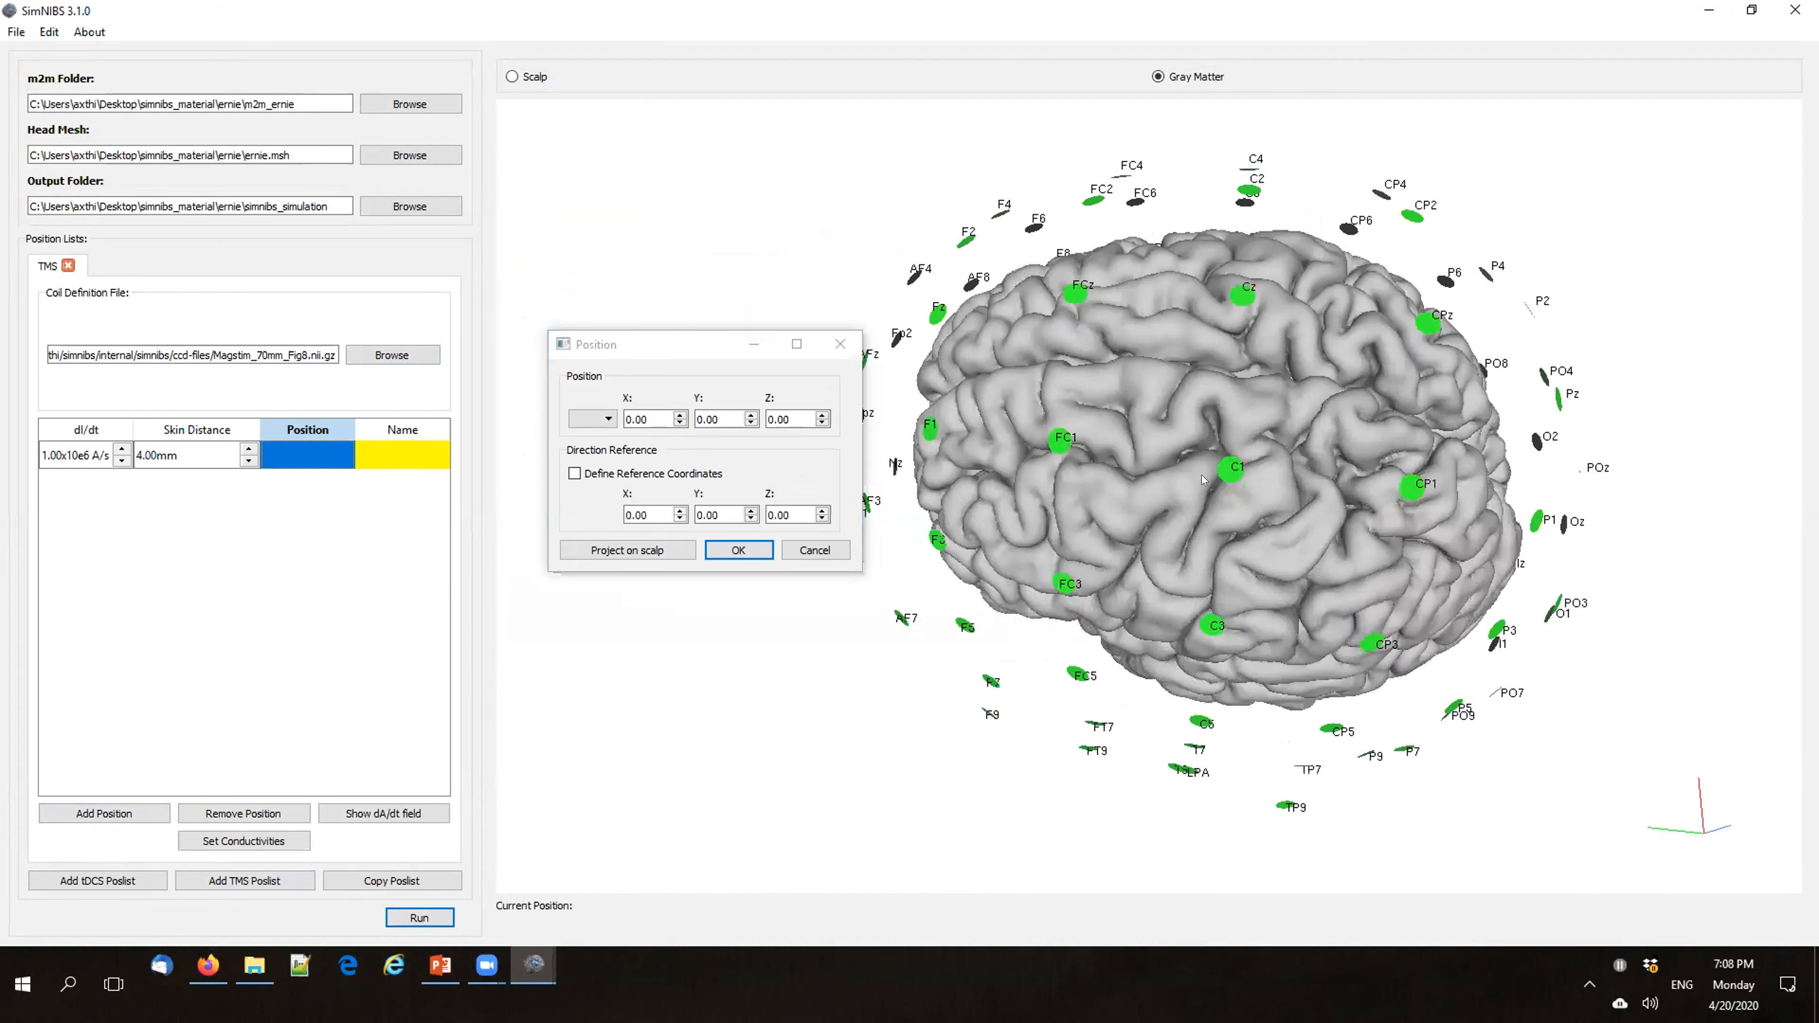
pyautogui.scroll(1, 1201, 475)
pyautogui.click(596, 420)
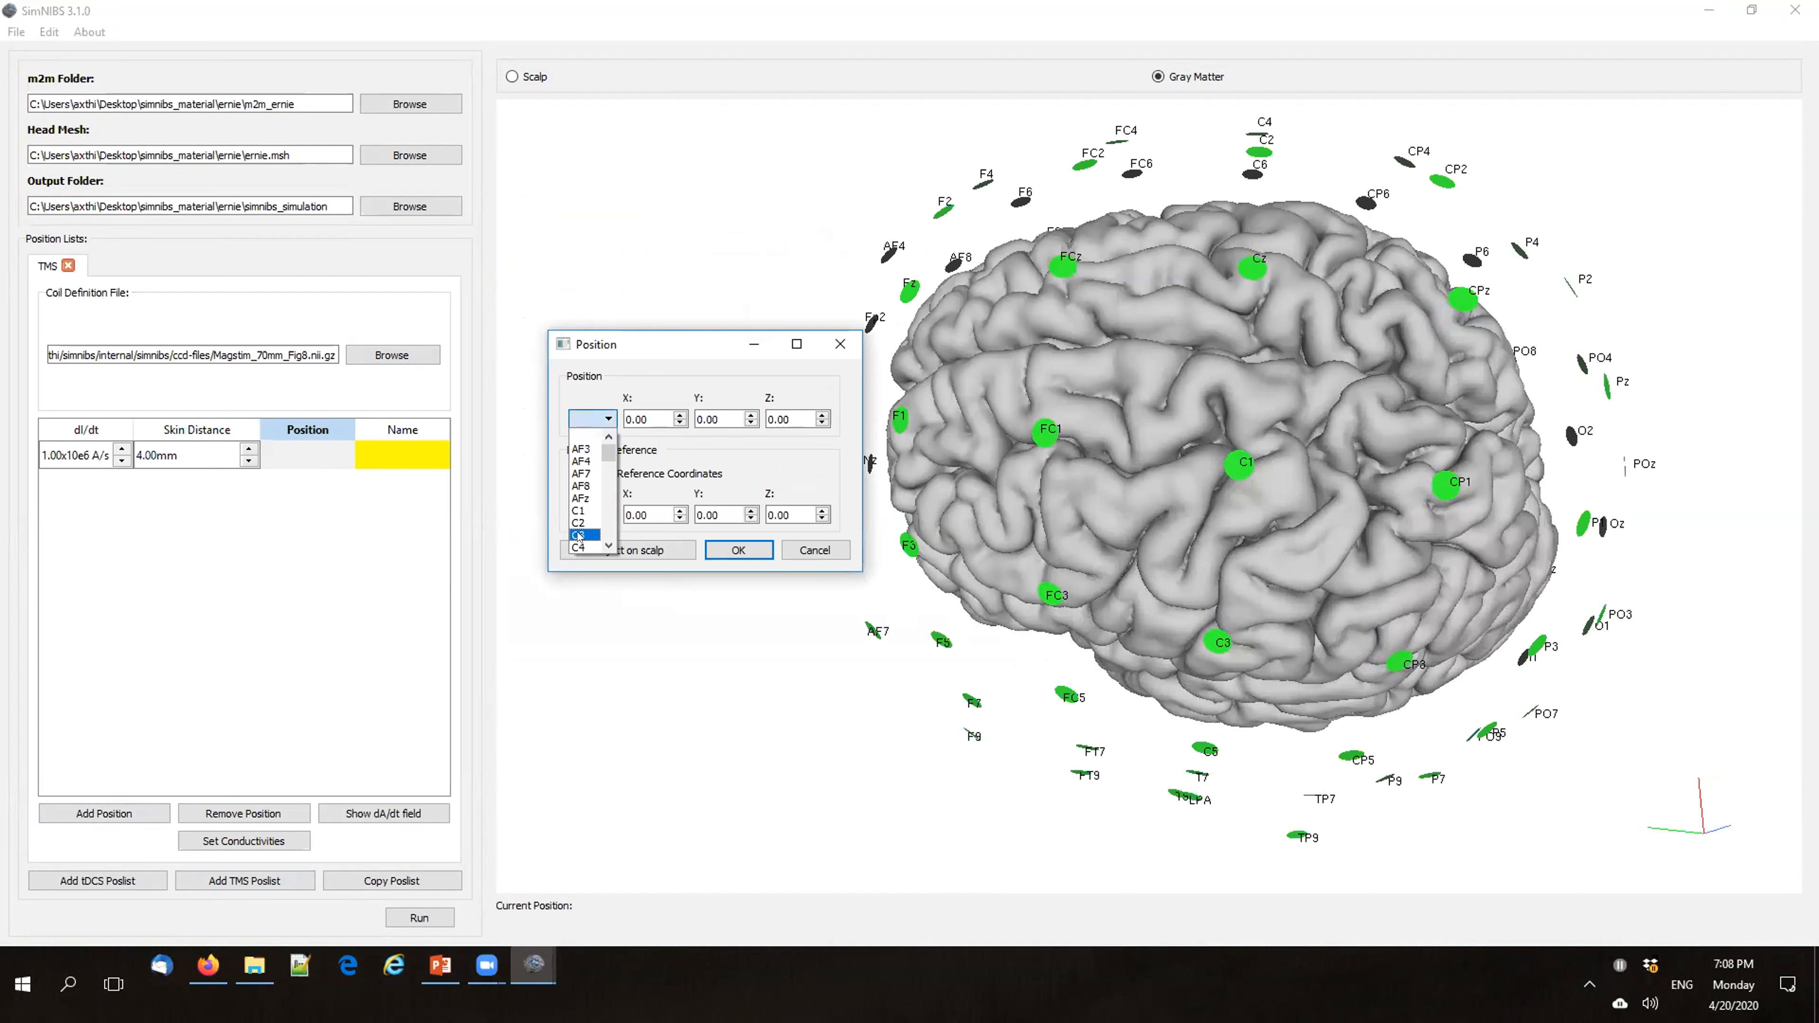
pyautogui.click(644, 355)
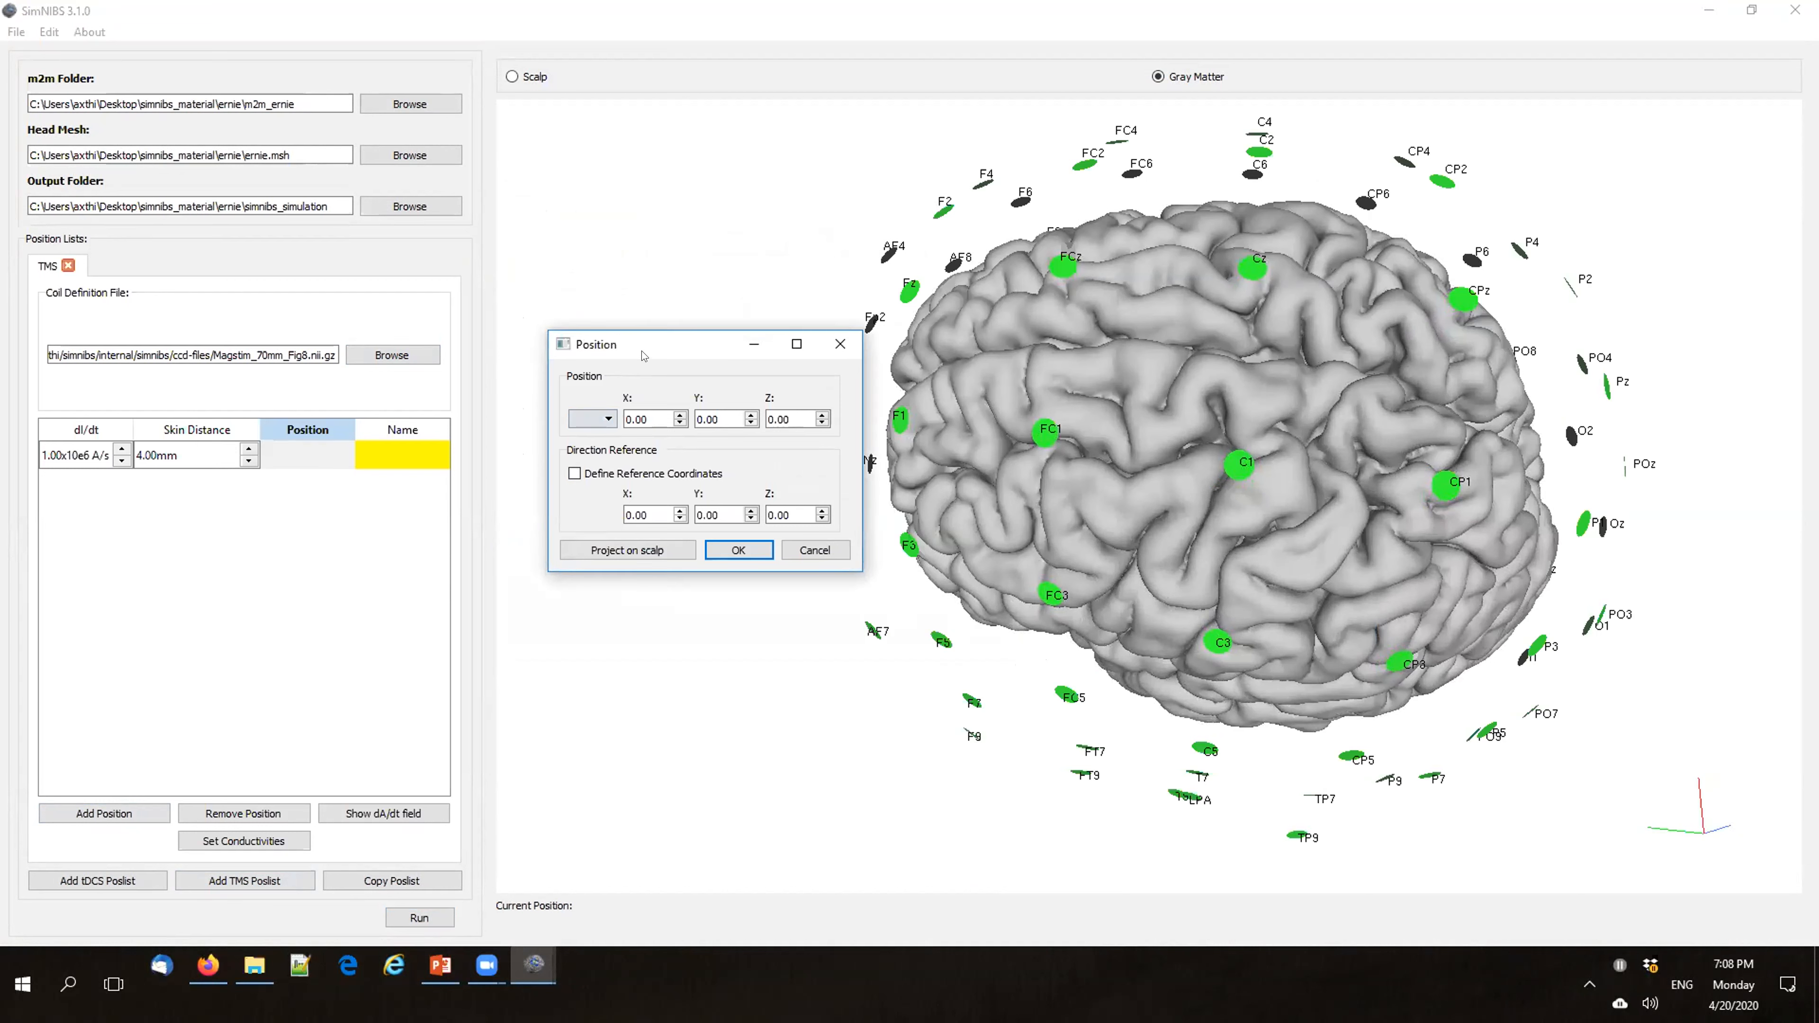
pyautogui.moveTo(688, 358); pyautogui.dragTo(583, 346)
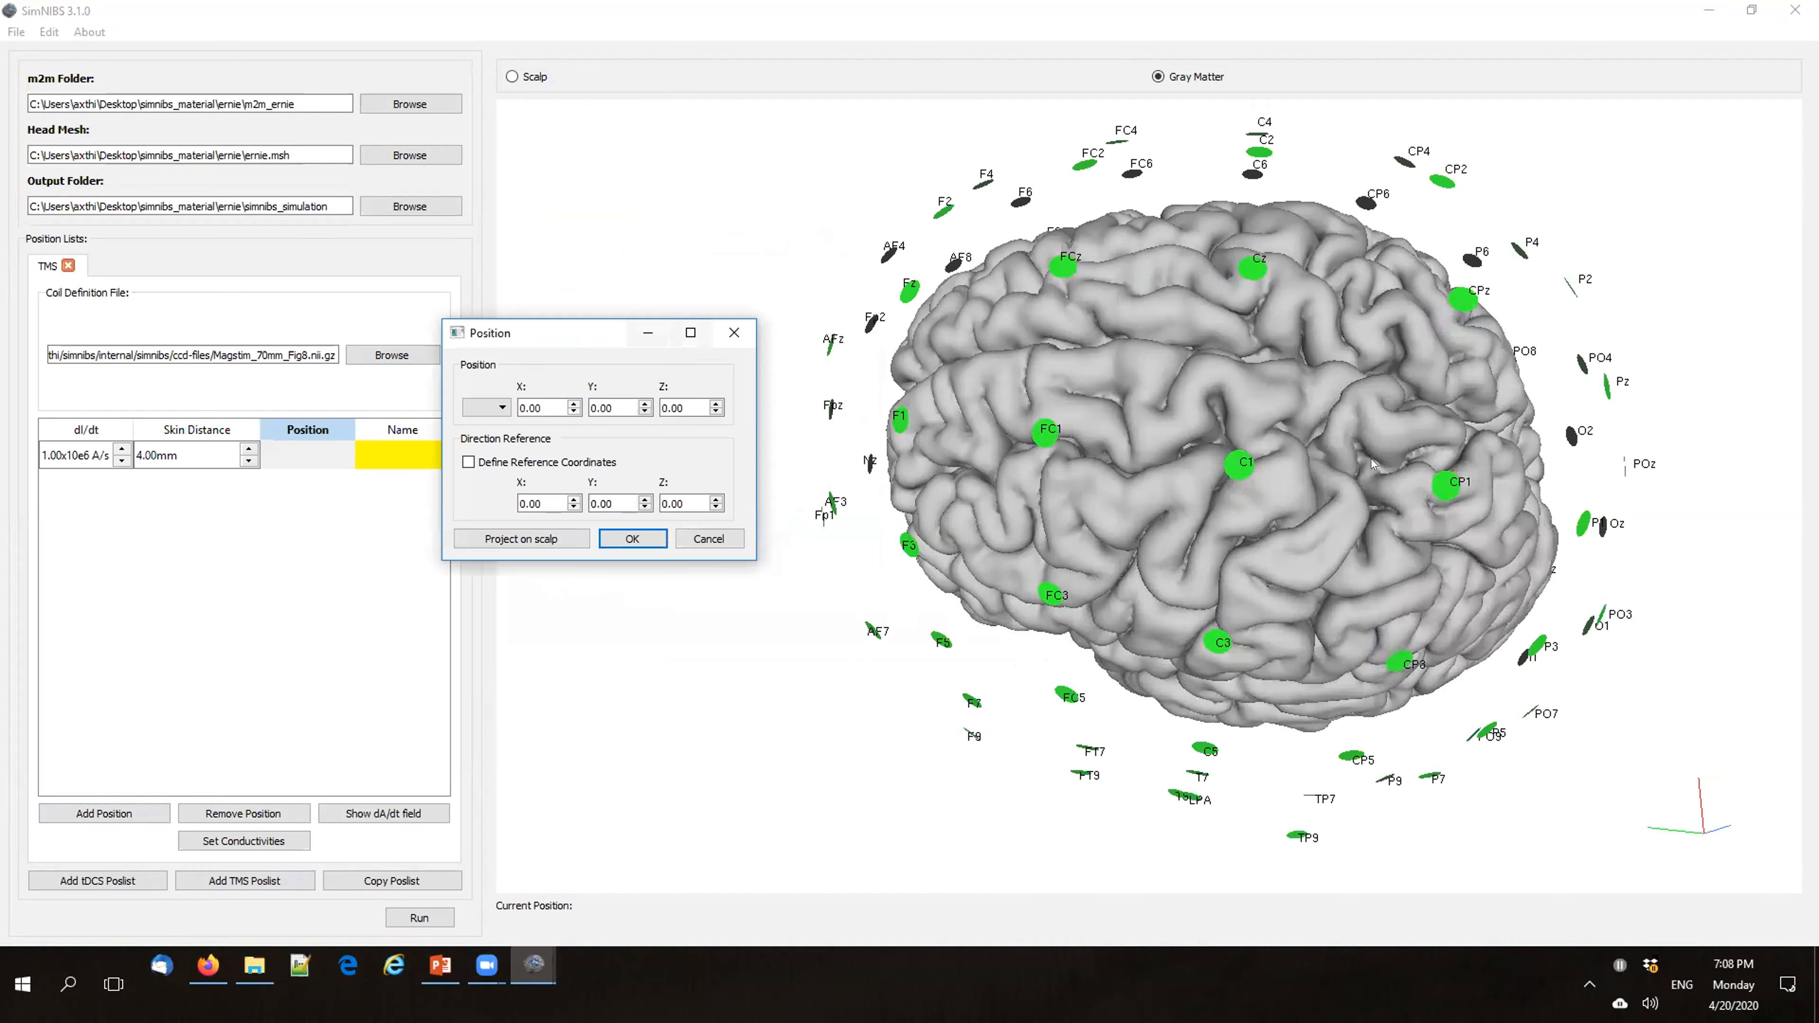
# Step: Place the coil centre behind C1 at about -44.09, -26.79, 104.17 with its direction reference at about -36.45, -7.95, 107.98
pyautogui.moveTo(1372, 460); pyautogui.dragTo(1368, 487)
pyautogui.scroll(4, 1321, 516)
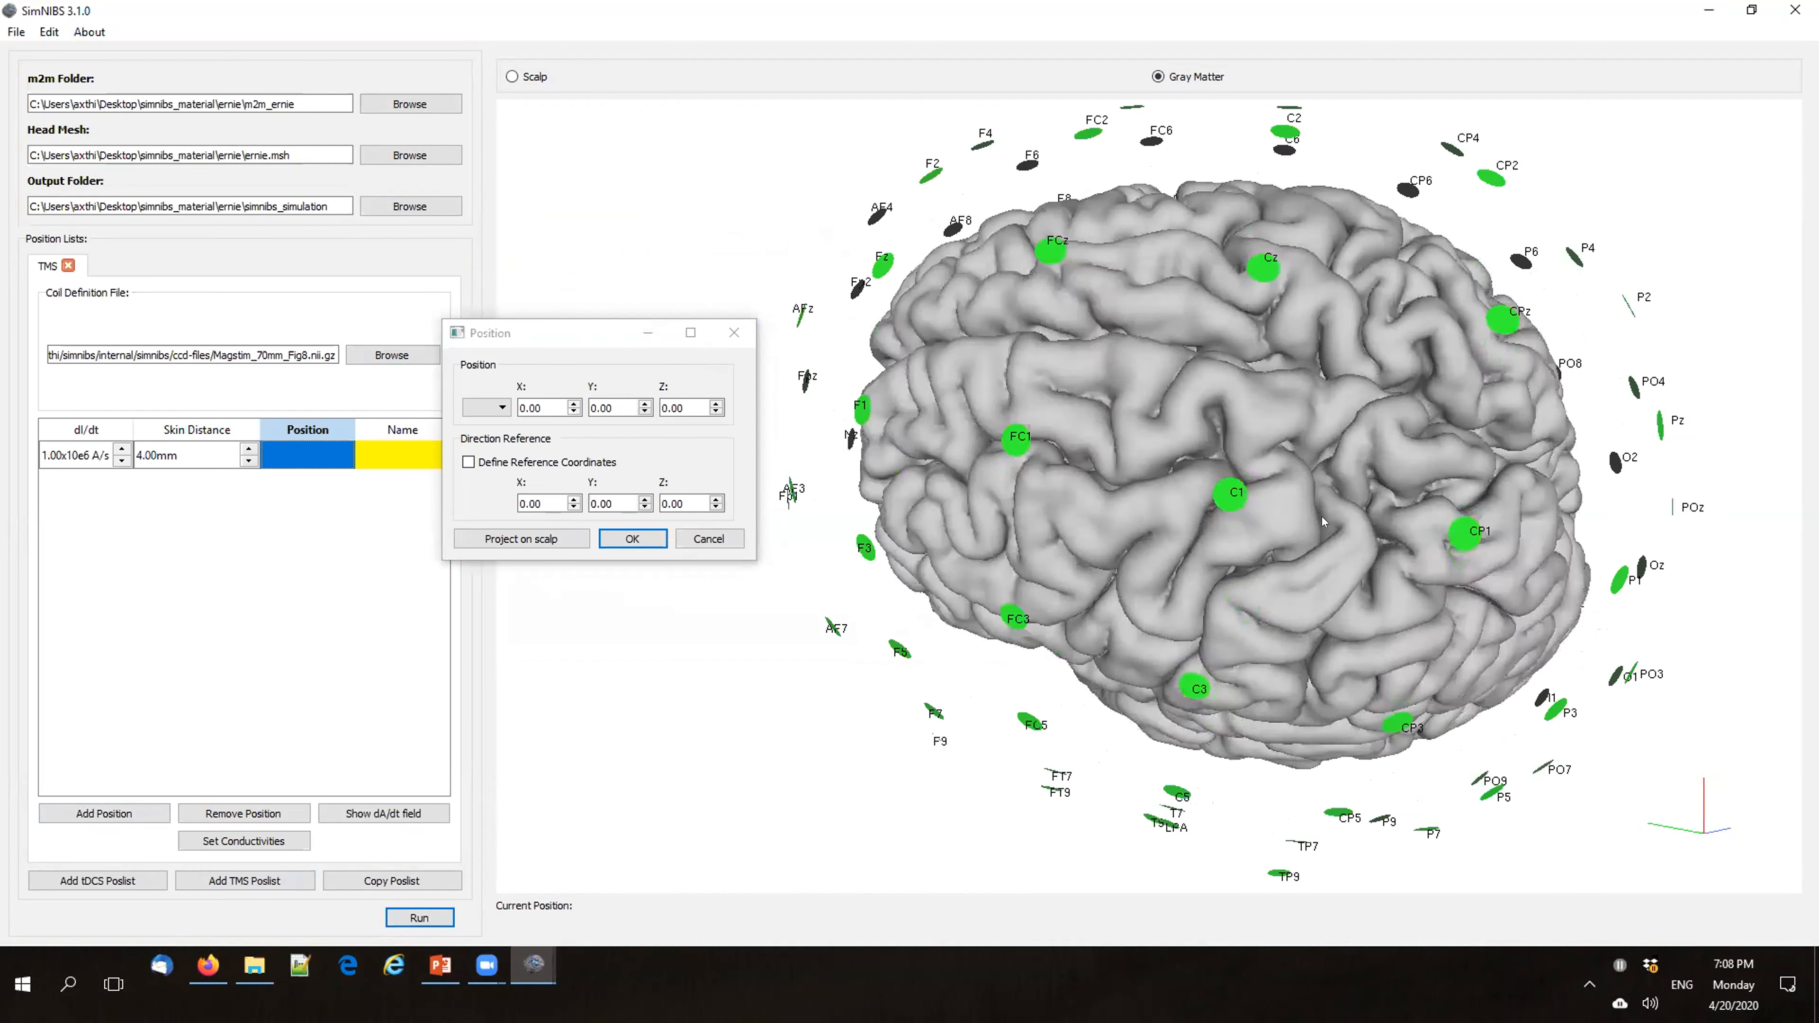
pyautogui.moveTo(1157, 458); pyautogui.dragTo(1107, 461)
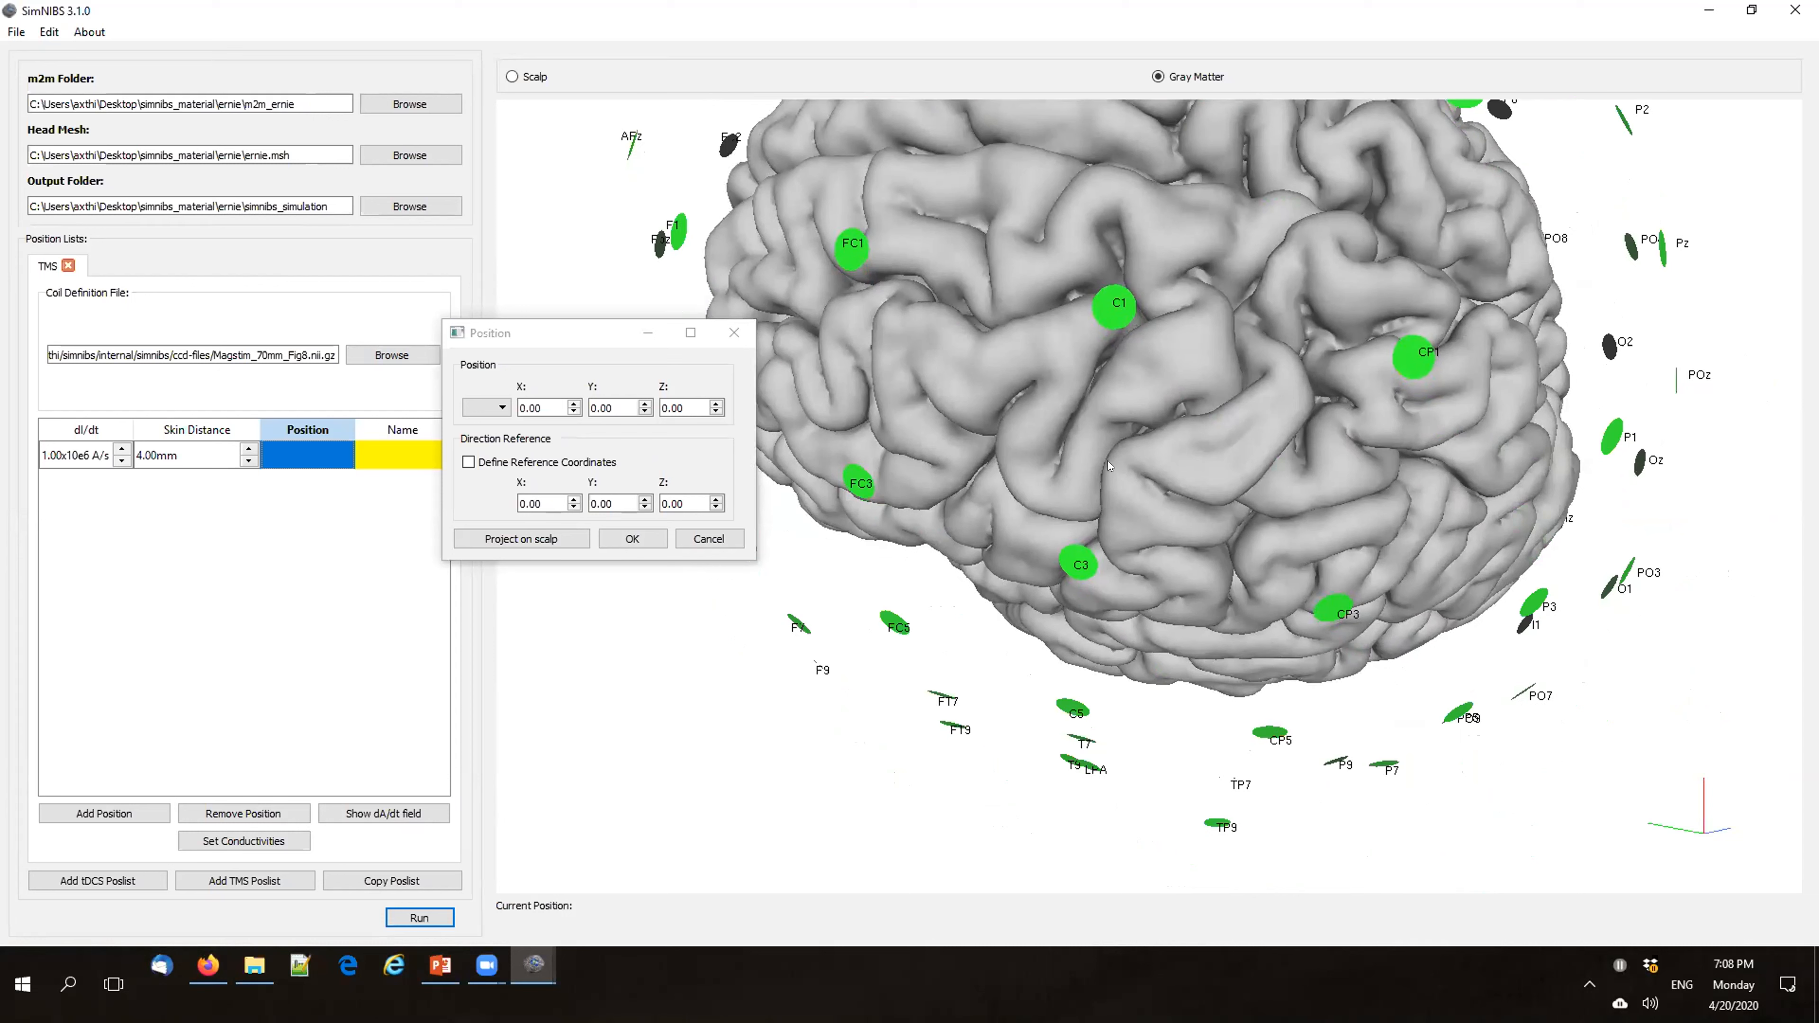
pyautogui.doubleClick(1184, 359)
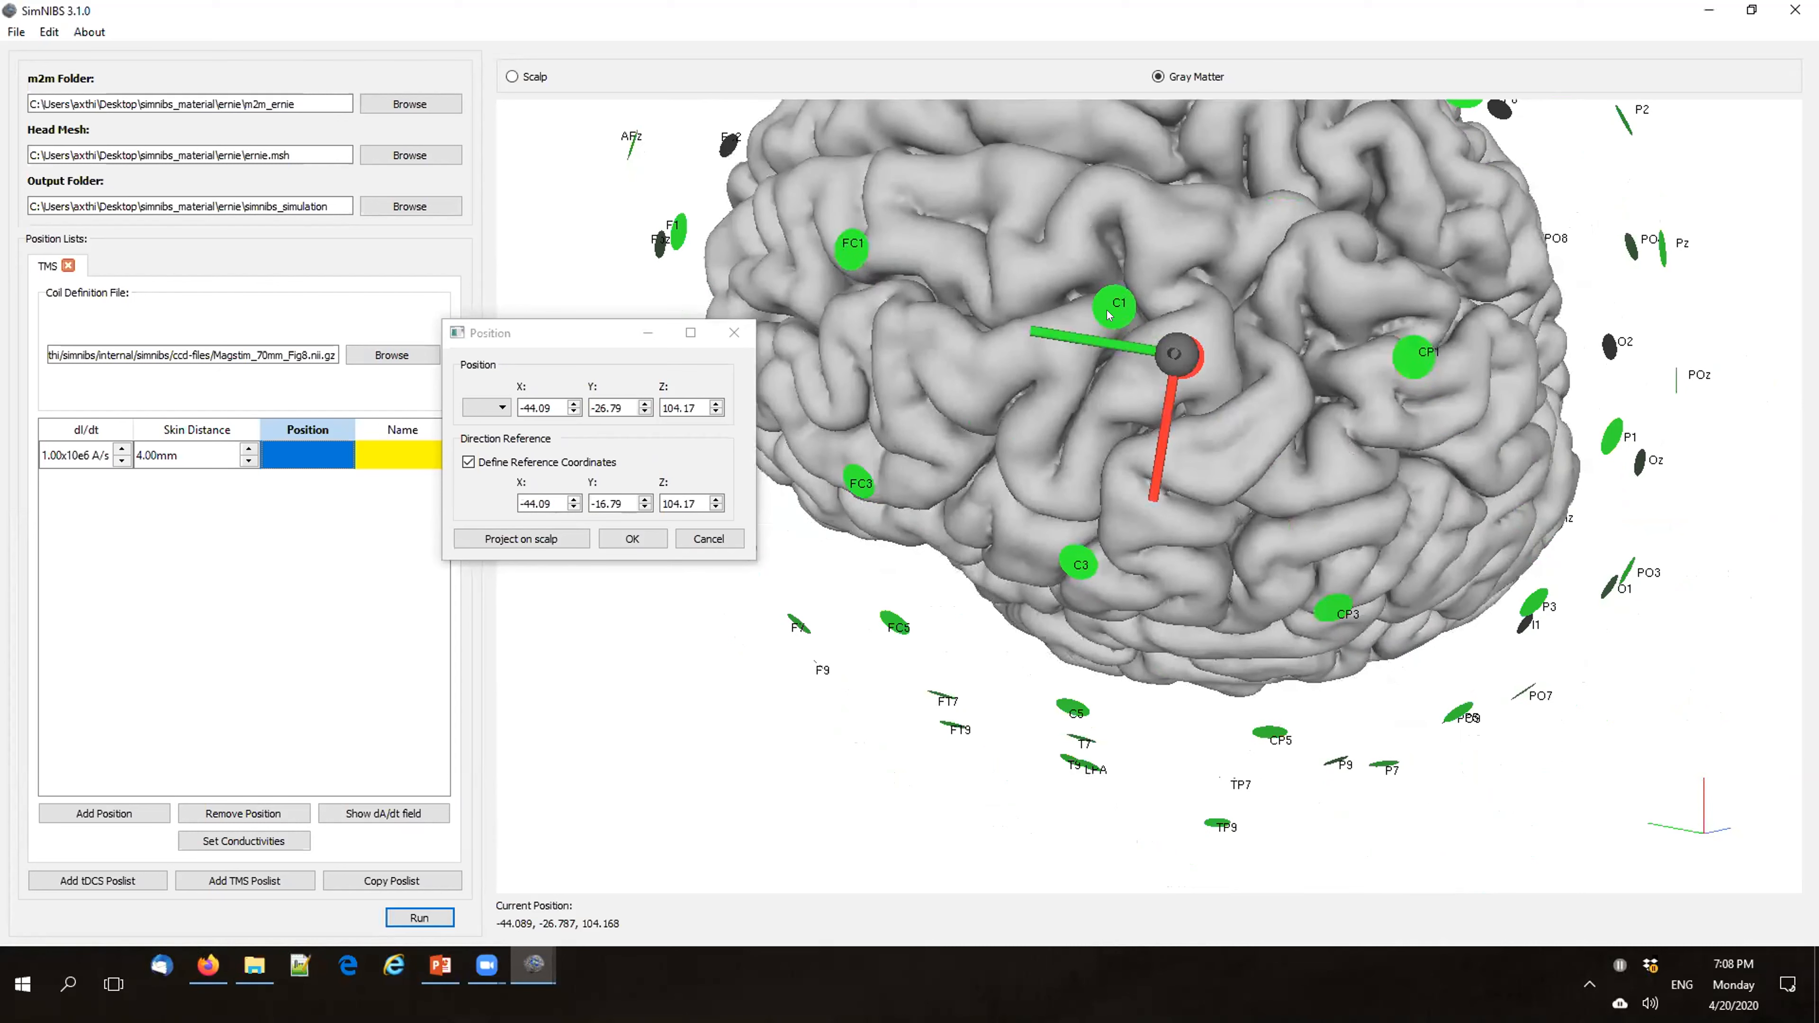
pyautogui.doubleClick(1053, 274)
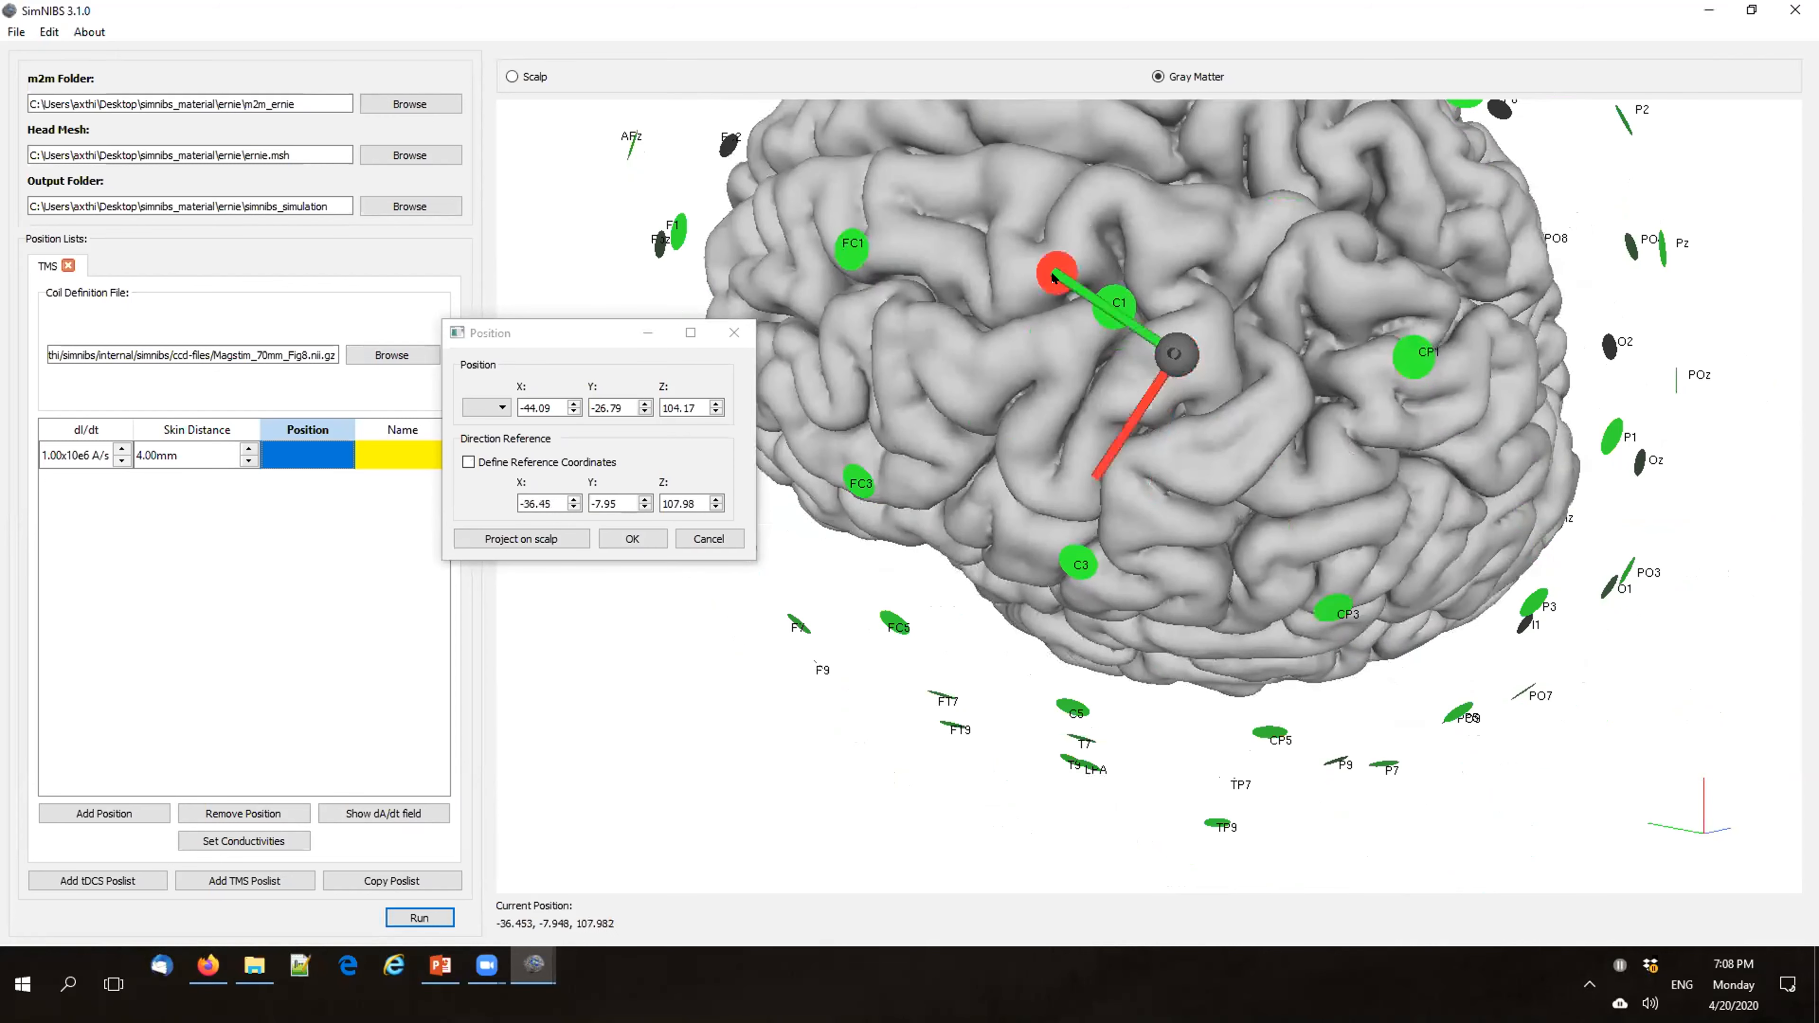
pyautogui.click(631, 538)
# Step: Reposition the coil centre to about -46.33, -20.72, 102.77 and its direction reference to about -41.40, -4.07, 104.61
pyautogui.moveTo(883, 444); pyautogui.dragTo(1098, 527)
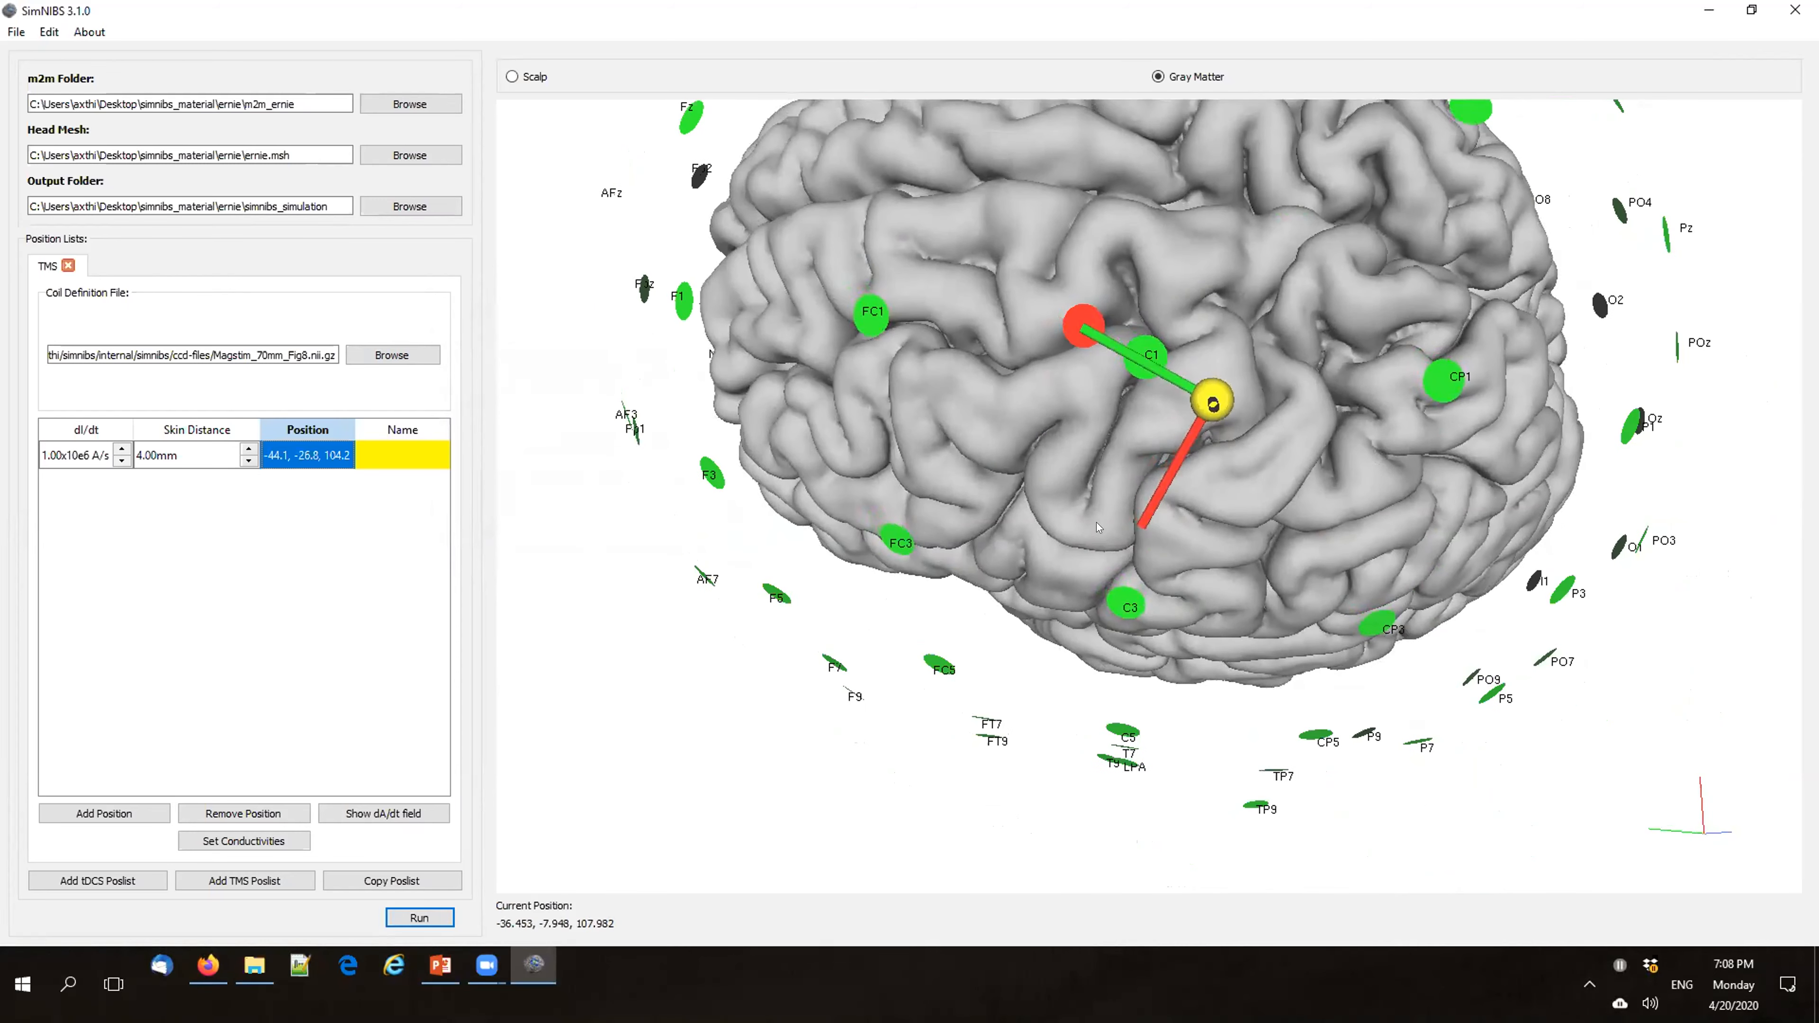
pyautogui.moveTo(1402, 421); pyautogui.dragTo(1338, 512)
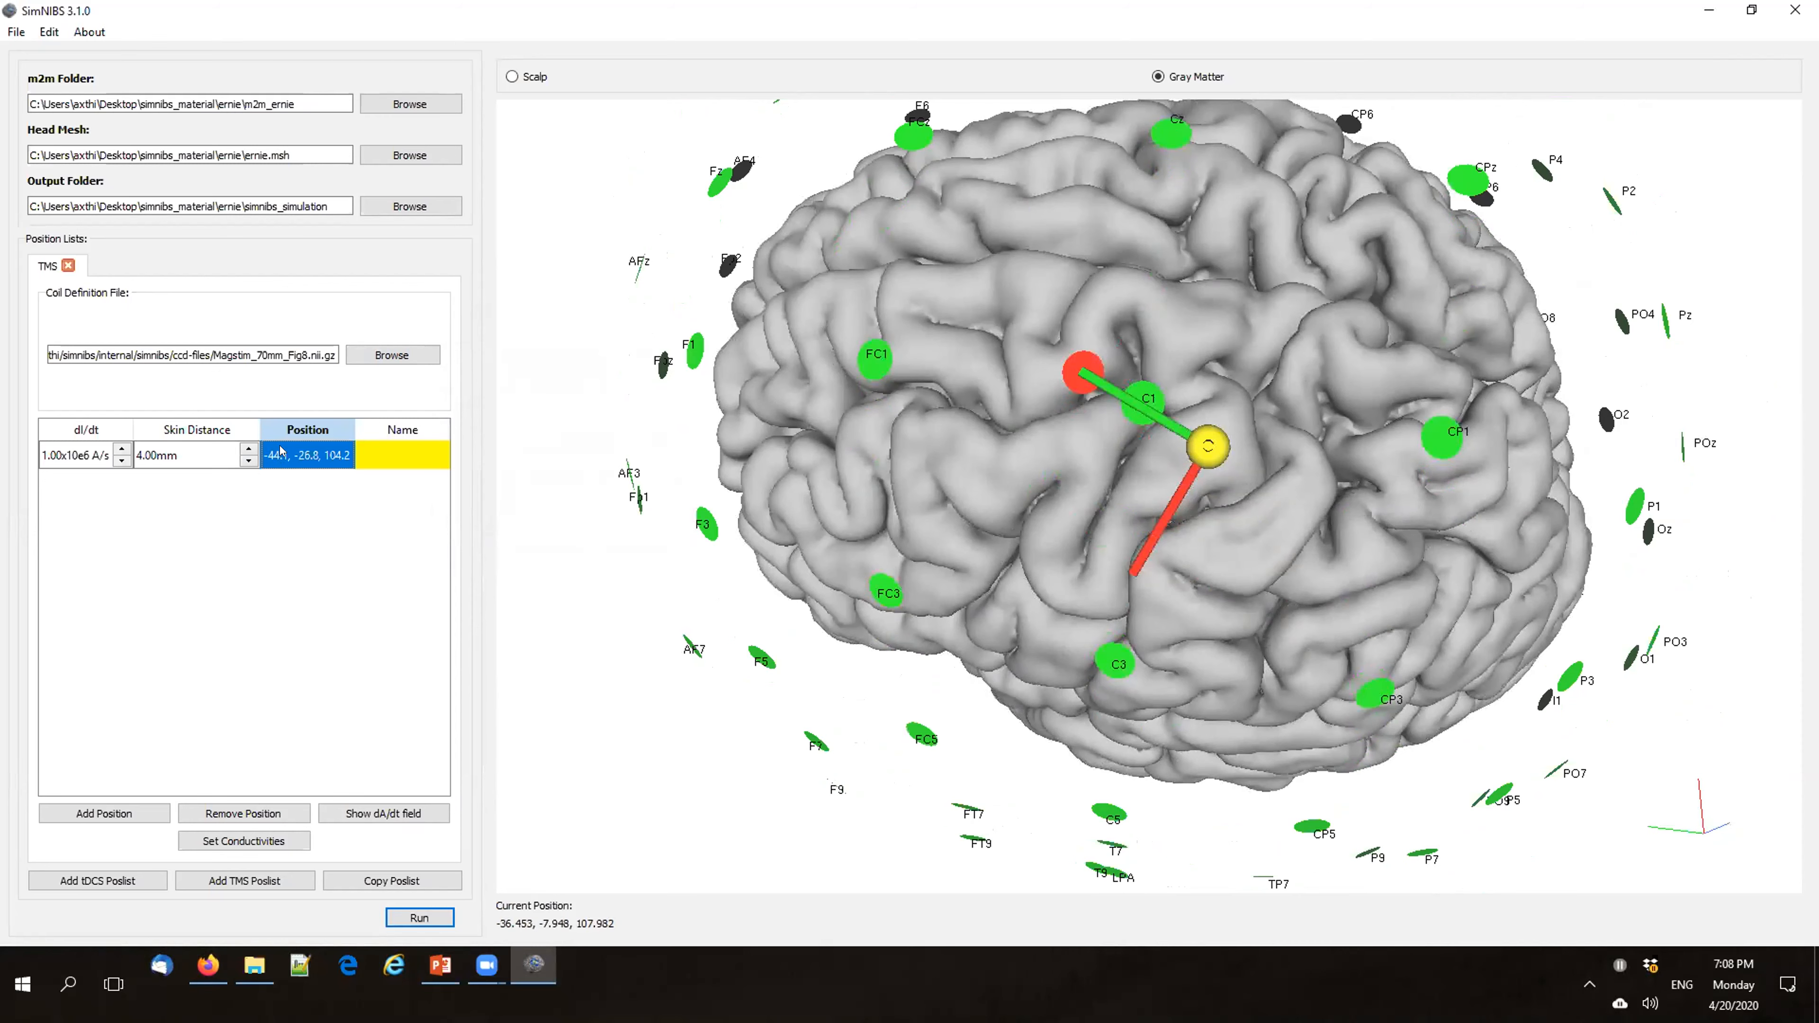
pyautogui.doubleClick(325, 459)
pyautogui.moveTo(824, 352); pyautogui.dragTo(722, 379)
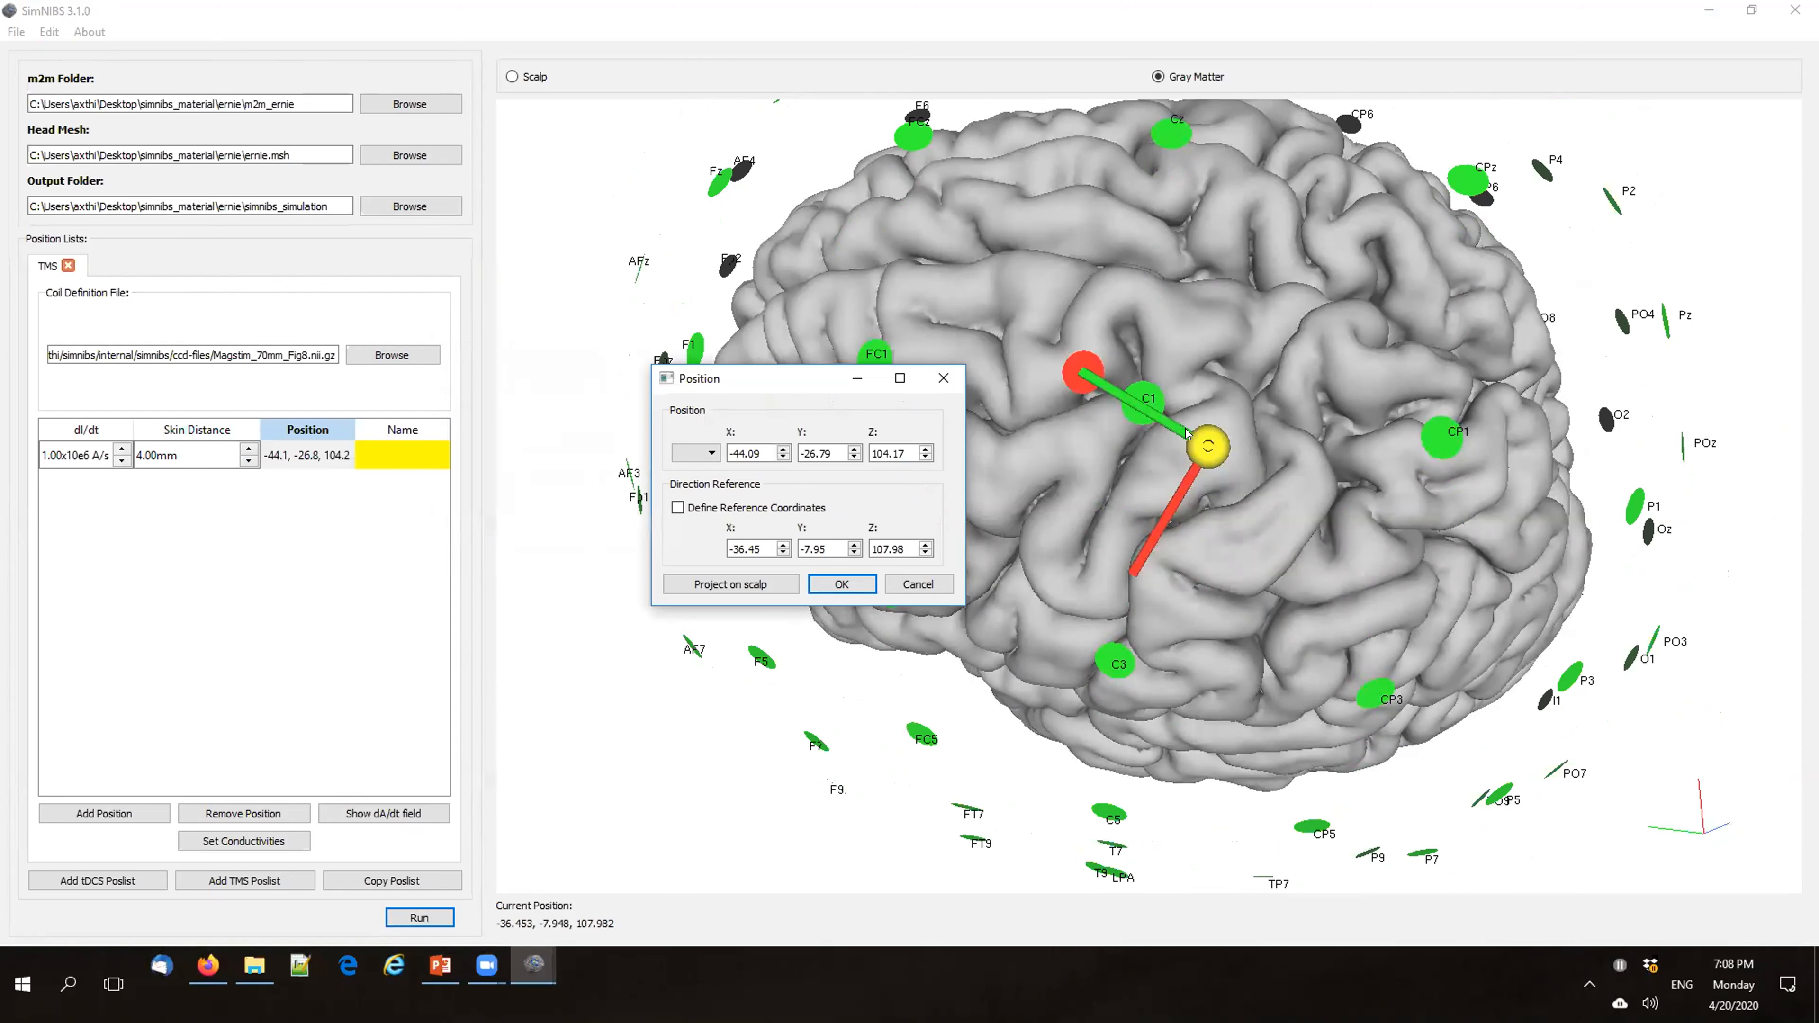
pyautogui.click(1167, 462)
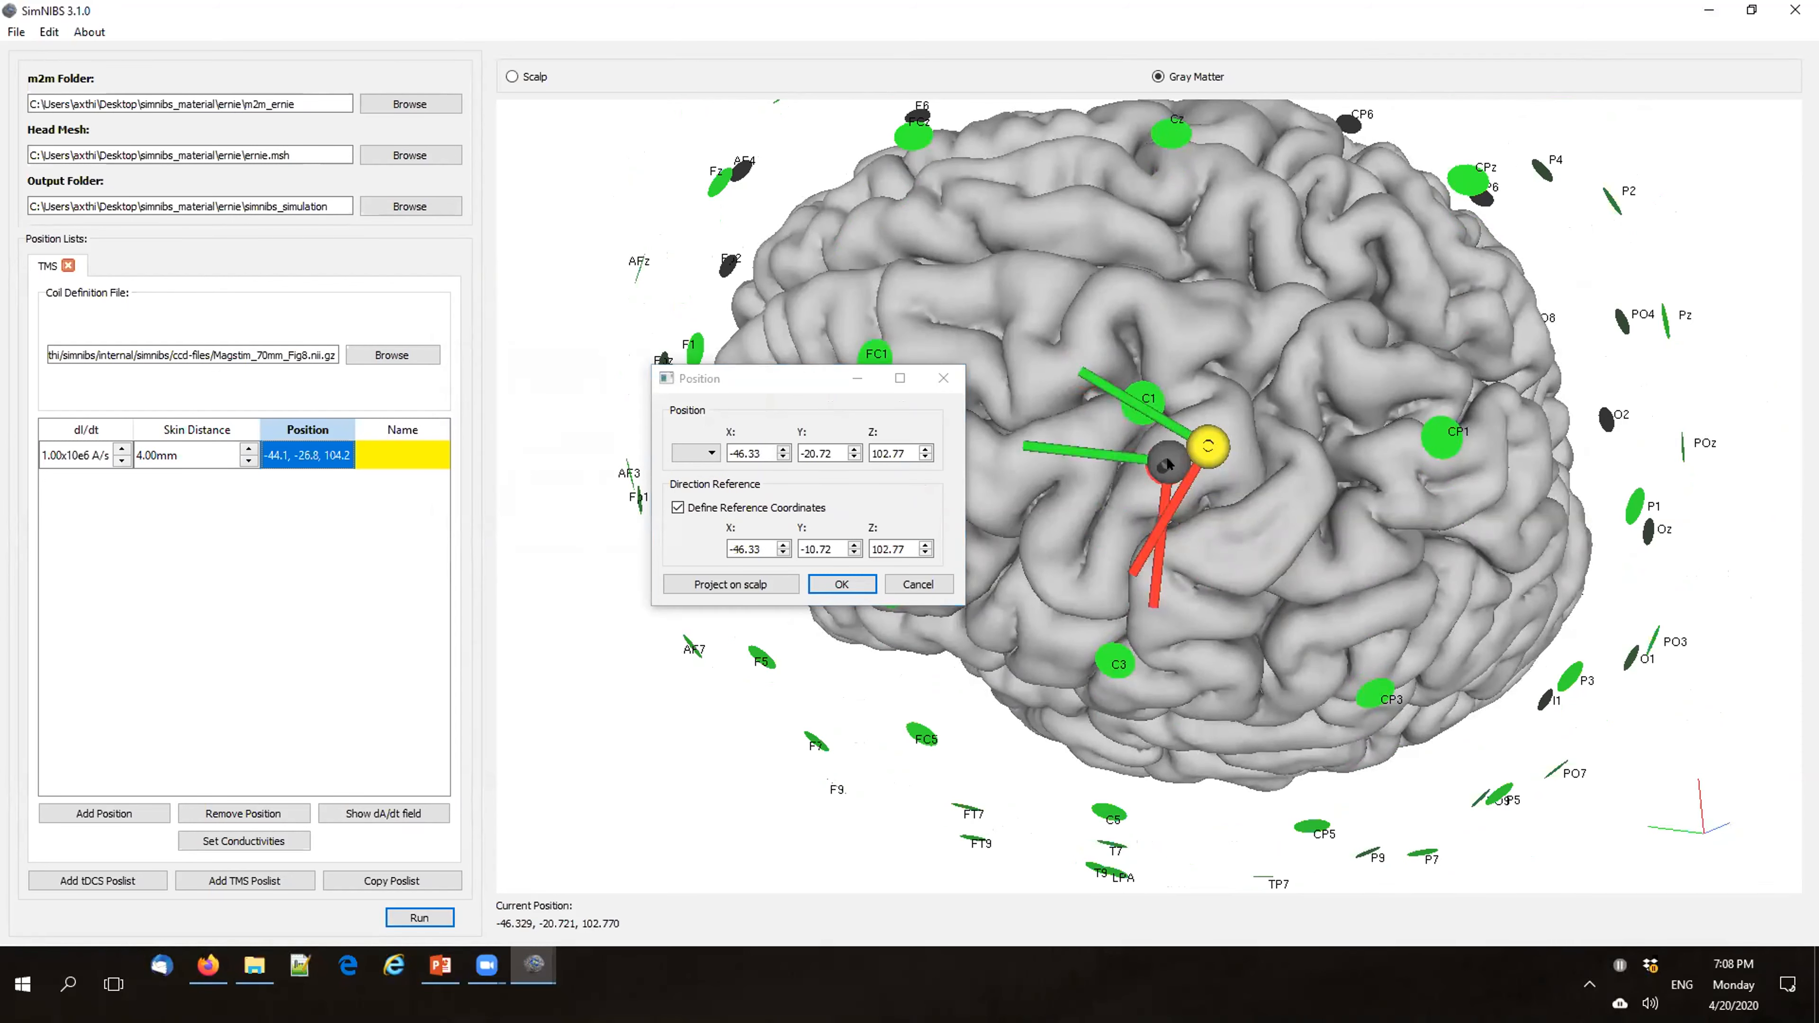
pyautogui.click(1049, 406)
pyautogui.click(841, 584)
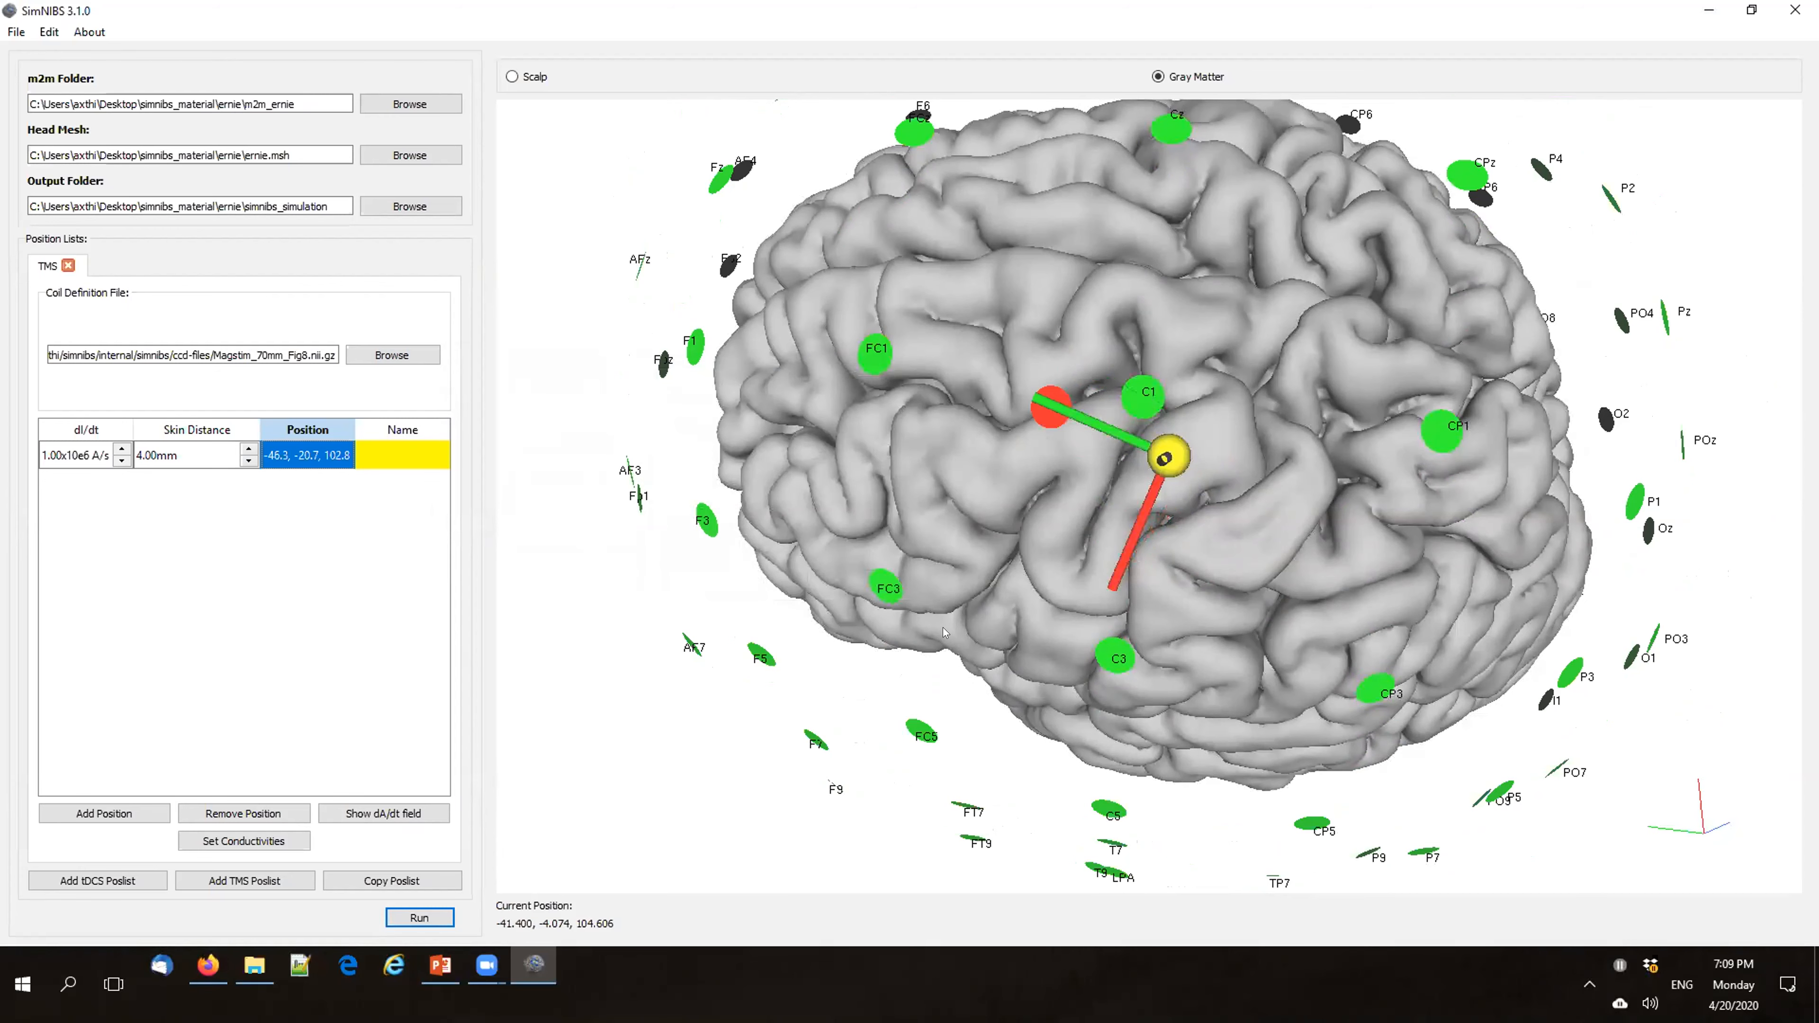
# Step: Name the coil position "M1 handknob"
pyautogui.moveTo(958, 582); pyautogui.dragTo(975, 593)
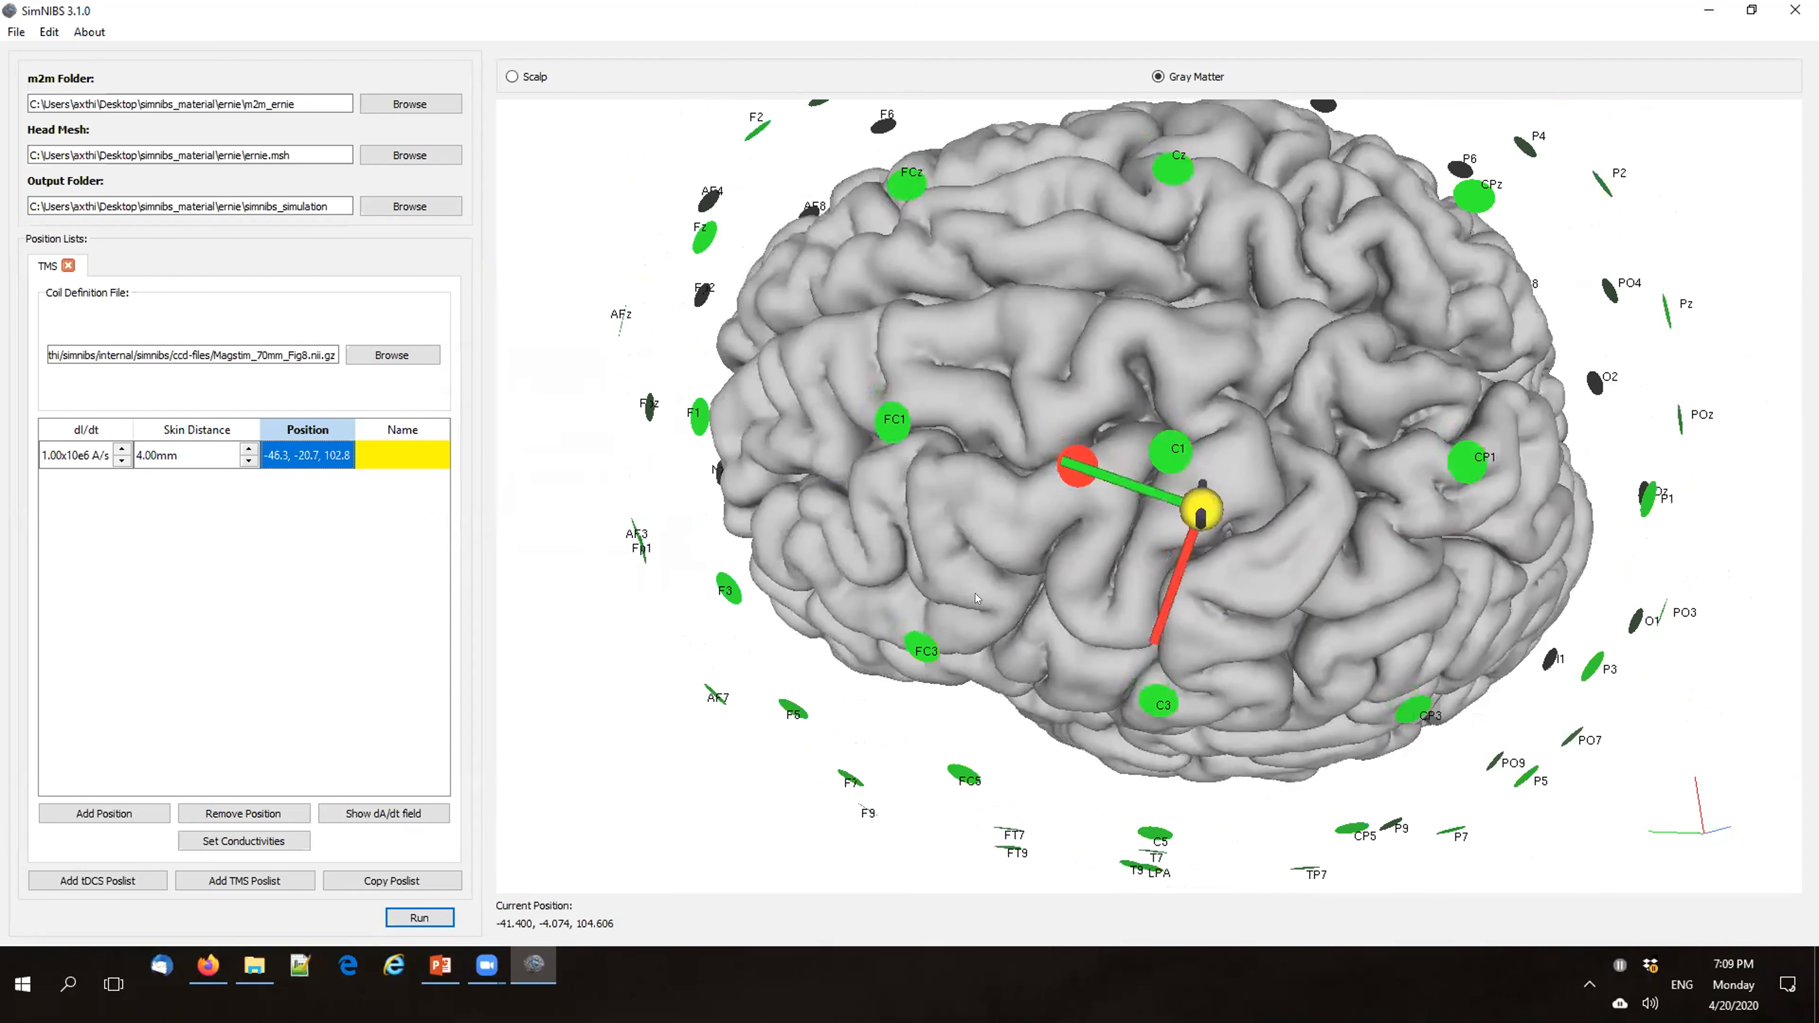
pyautogui.doubleClick(374, 459)
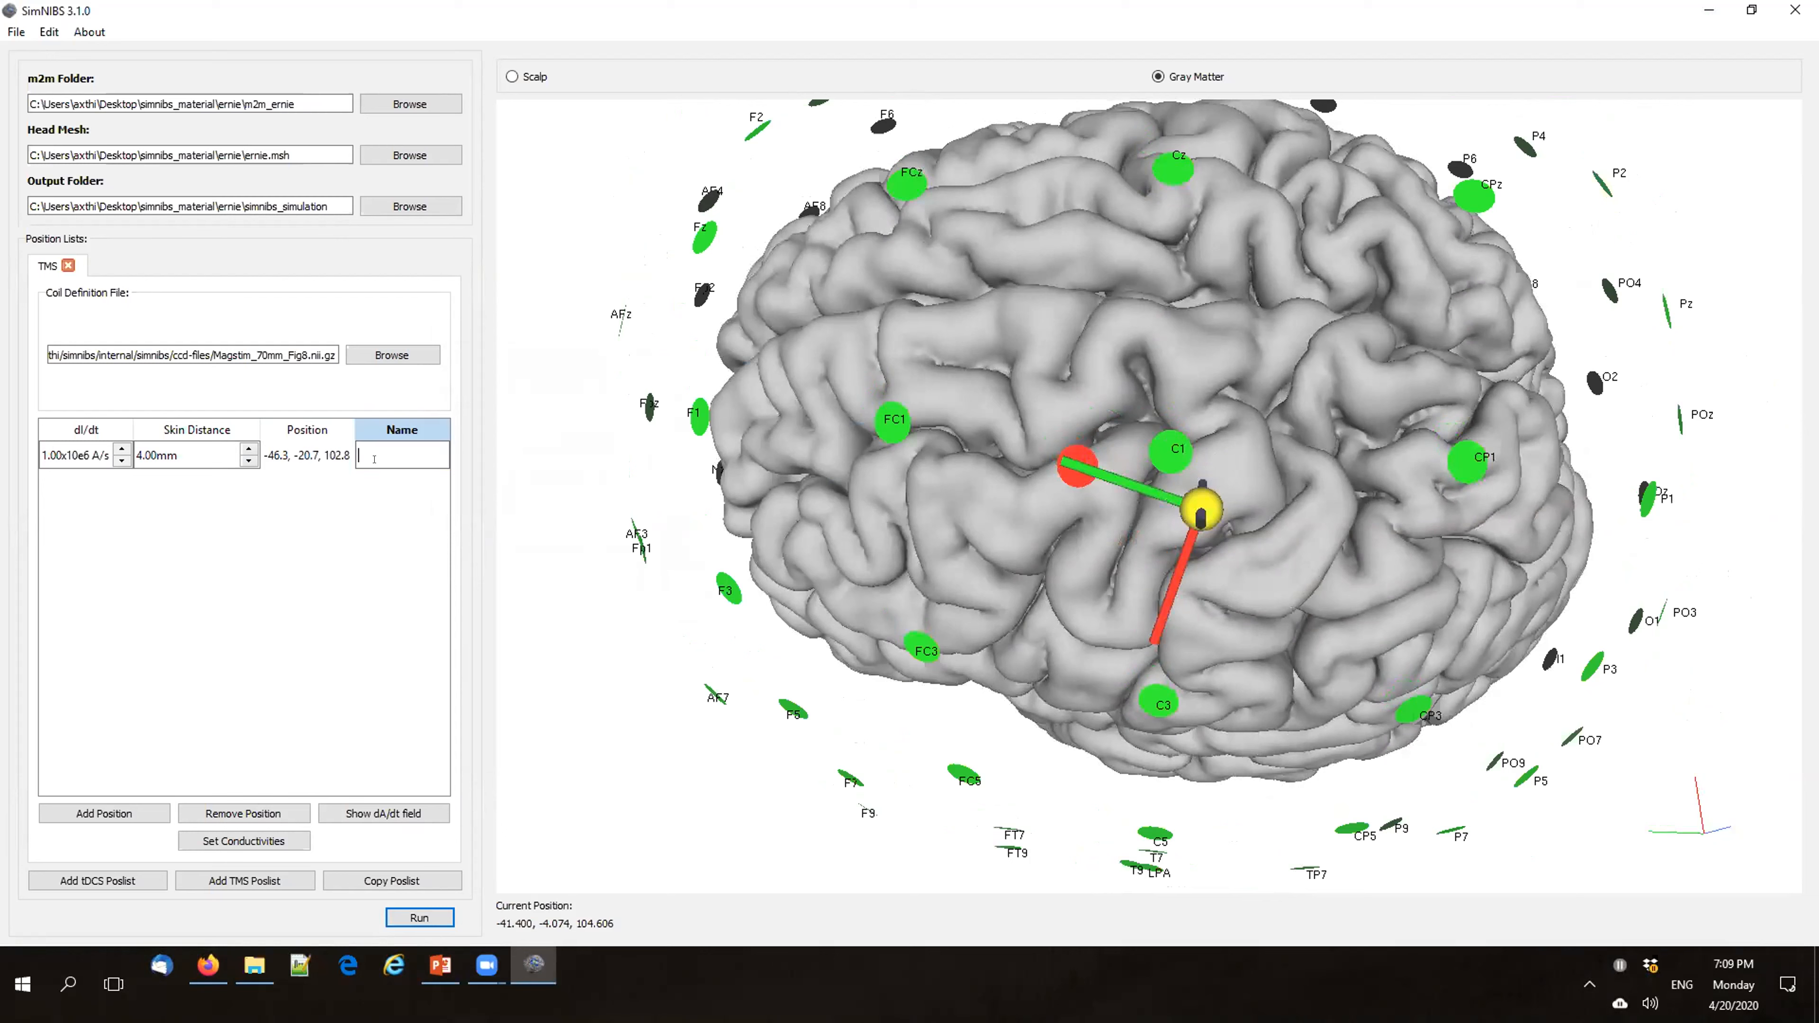
pyautogui.write('M1 handknob')
pyautogui.press('Return')
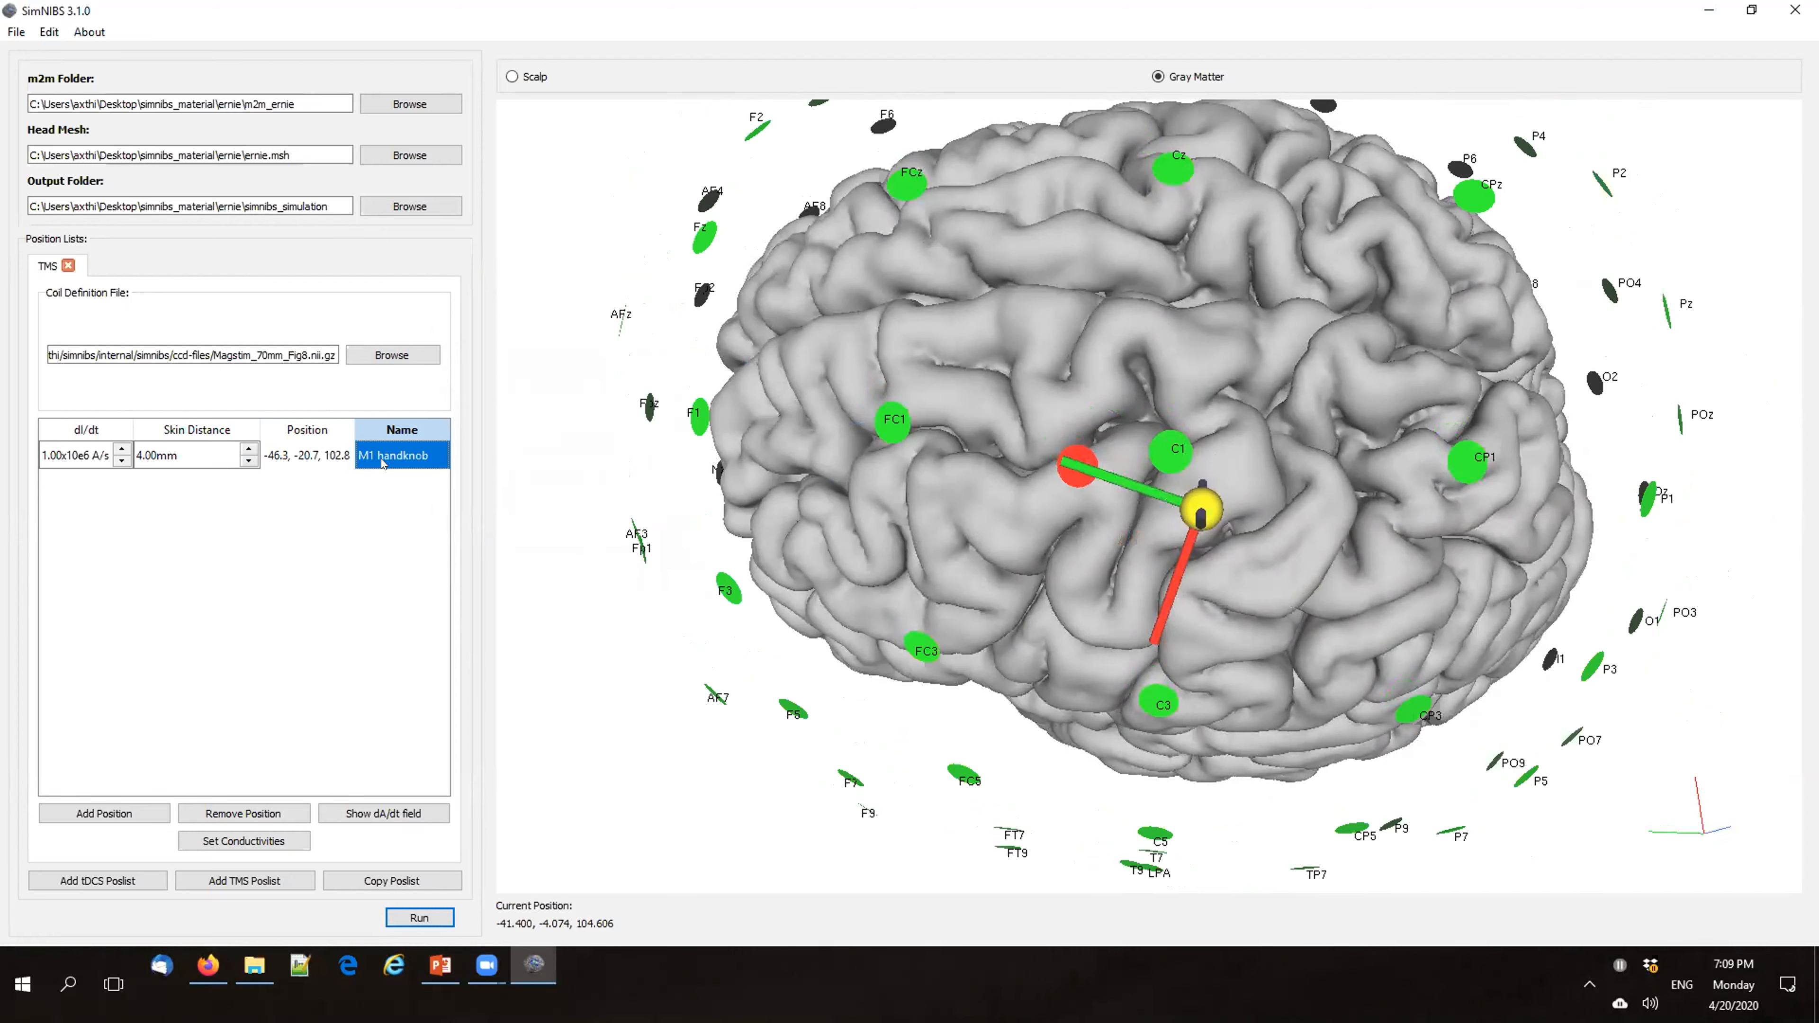
pyautogui.moveTo(1123, 492); pyautogui.dragTo(1048, 495)
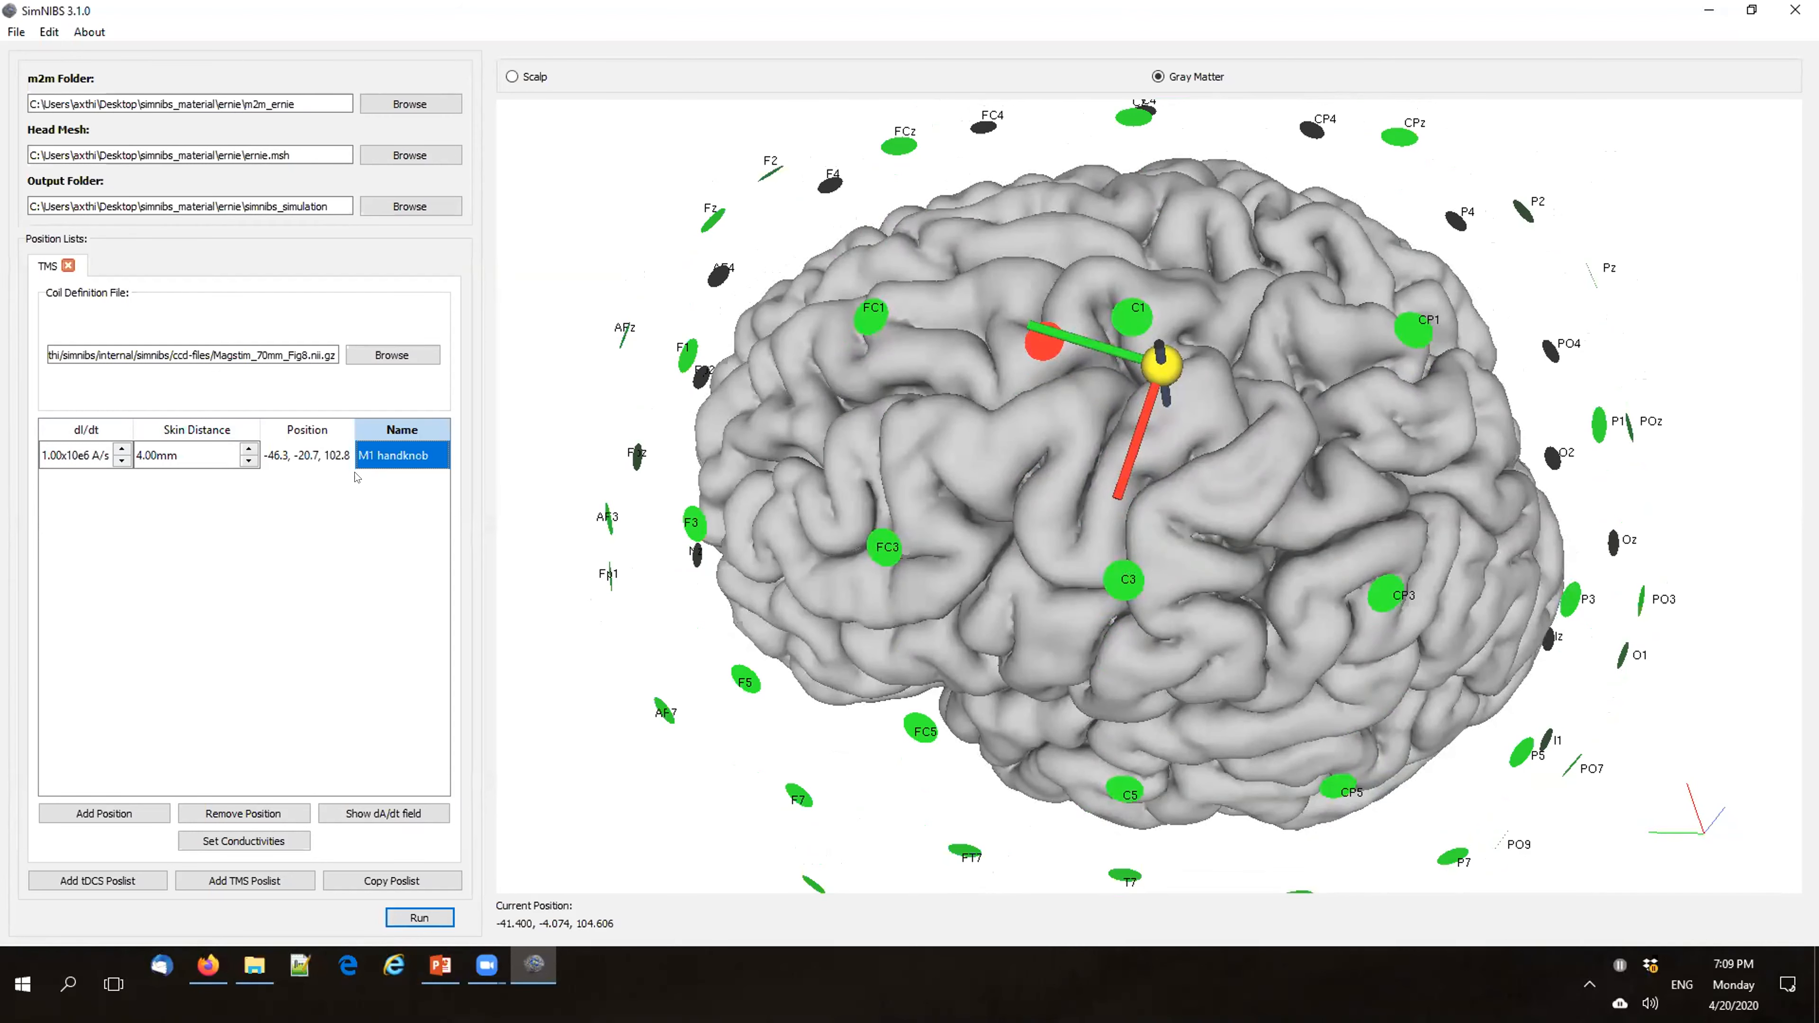
pyautogui.moveTo(880, 426); pyautogui.dragTo(880, 422)
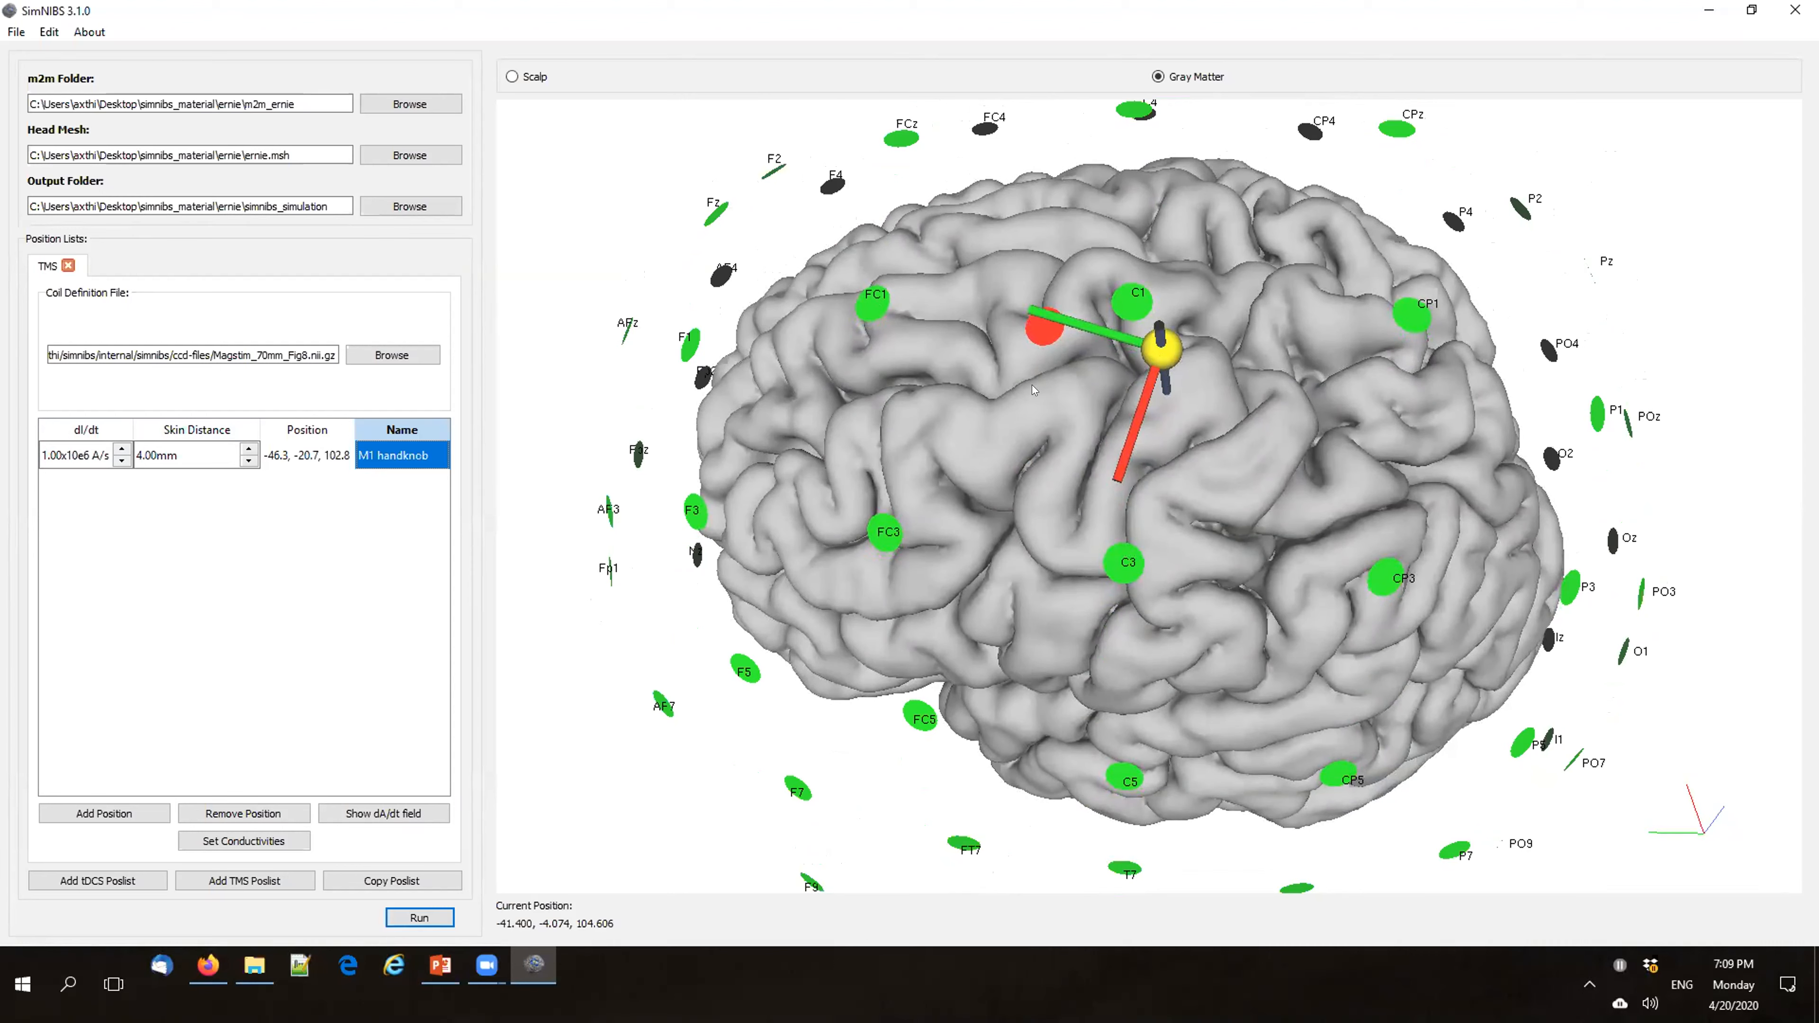
# Step: Add a tDCS position list to the simulation and create a first electrode in it
pyautogui.moveTo(1064, 368); pyautogui.dragTo(1068, 384)
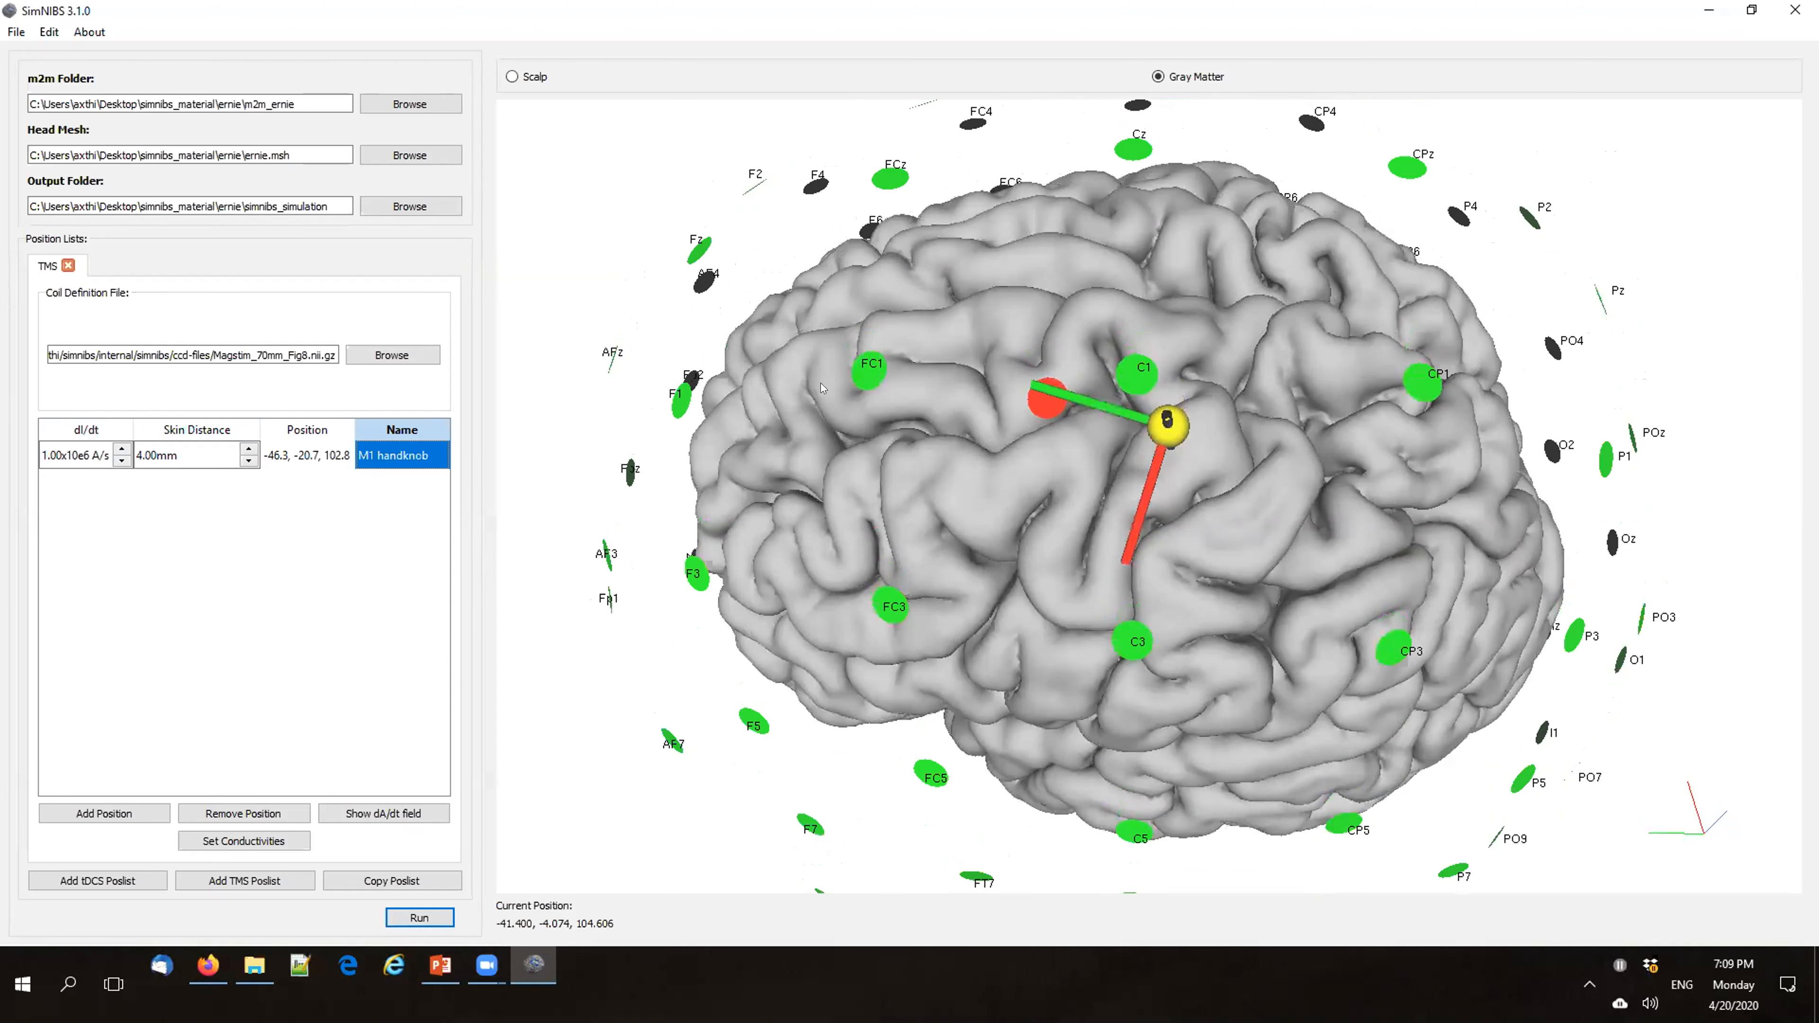
pyautogui.moveTo(823, 389); pyautogui.dragTo(848, 397)
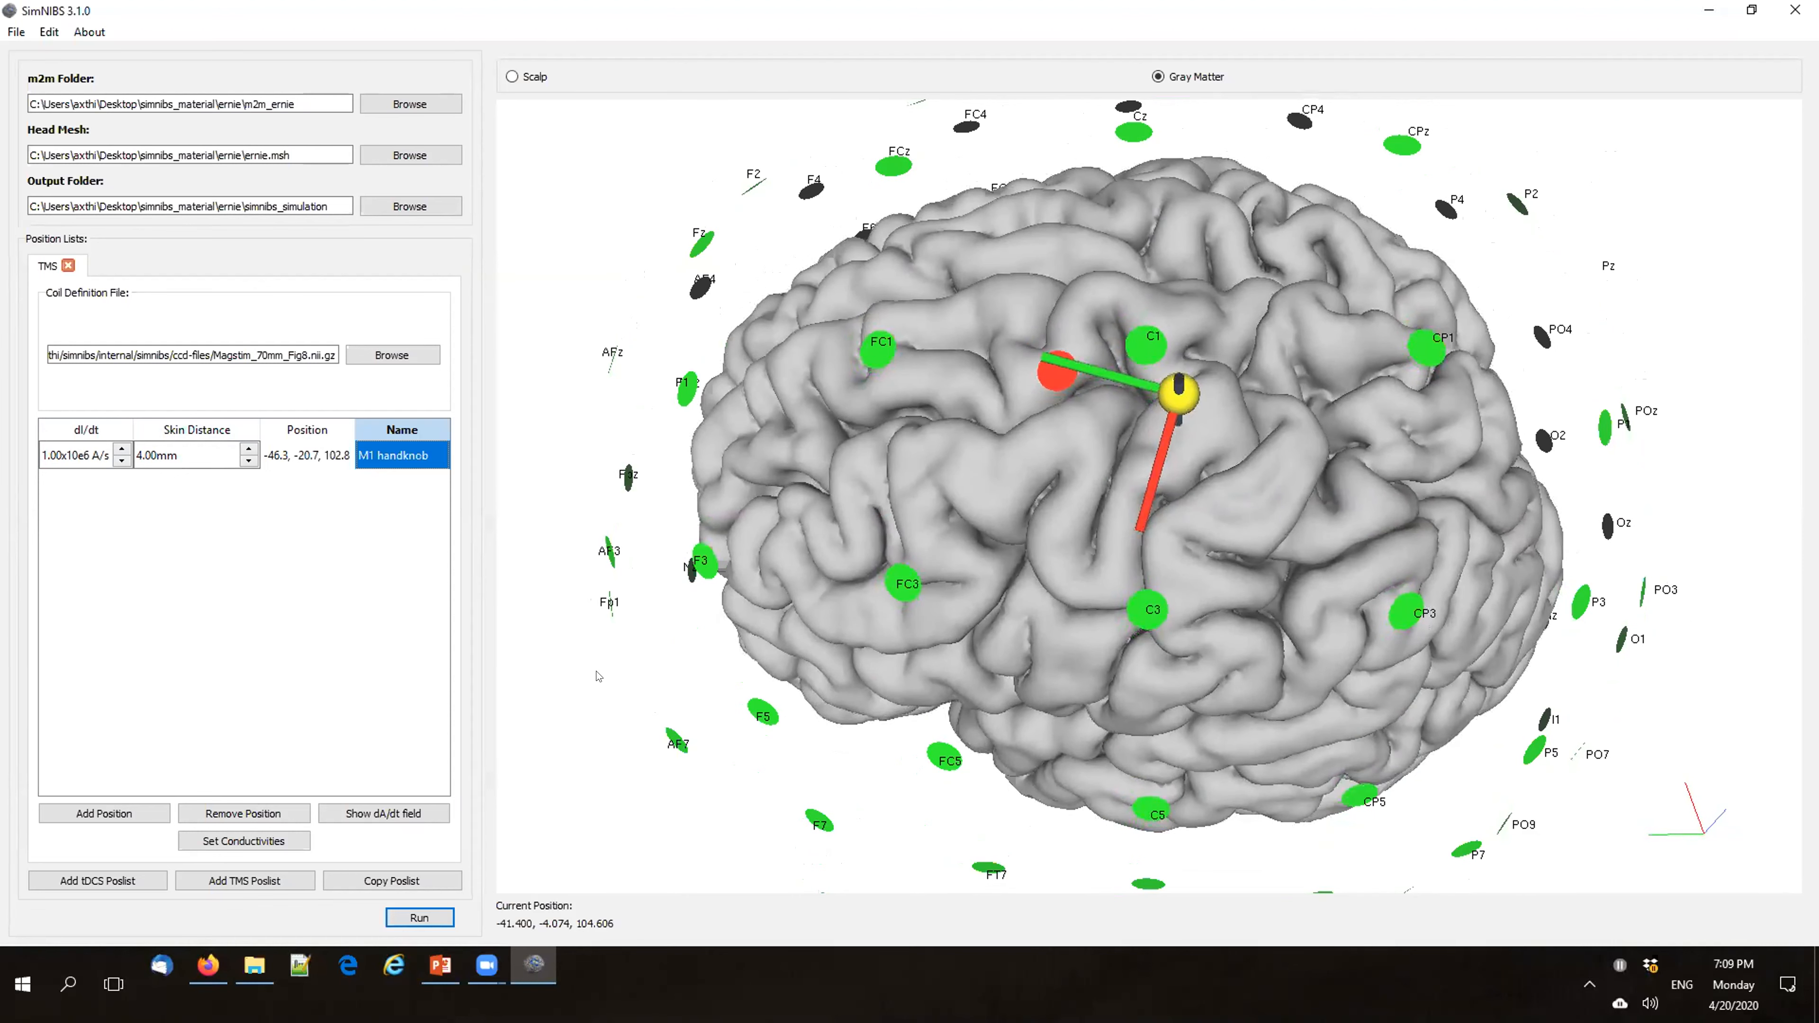
pyautogui.moveTo(929, 584); pyautogui.dragTo(922, 570)
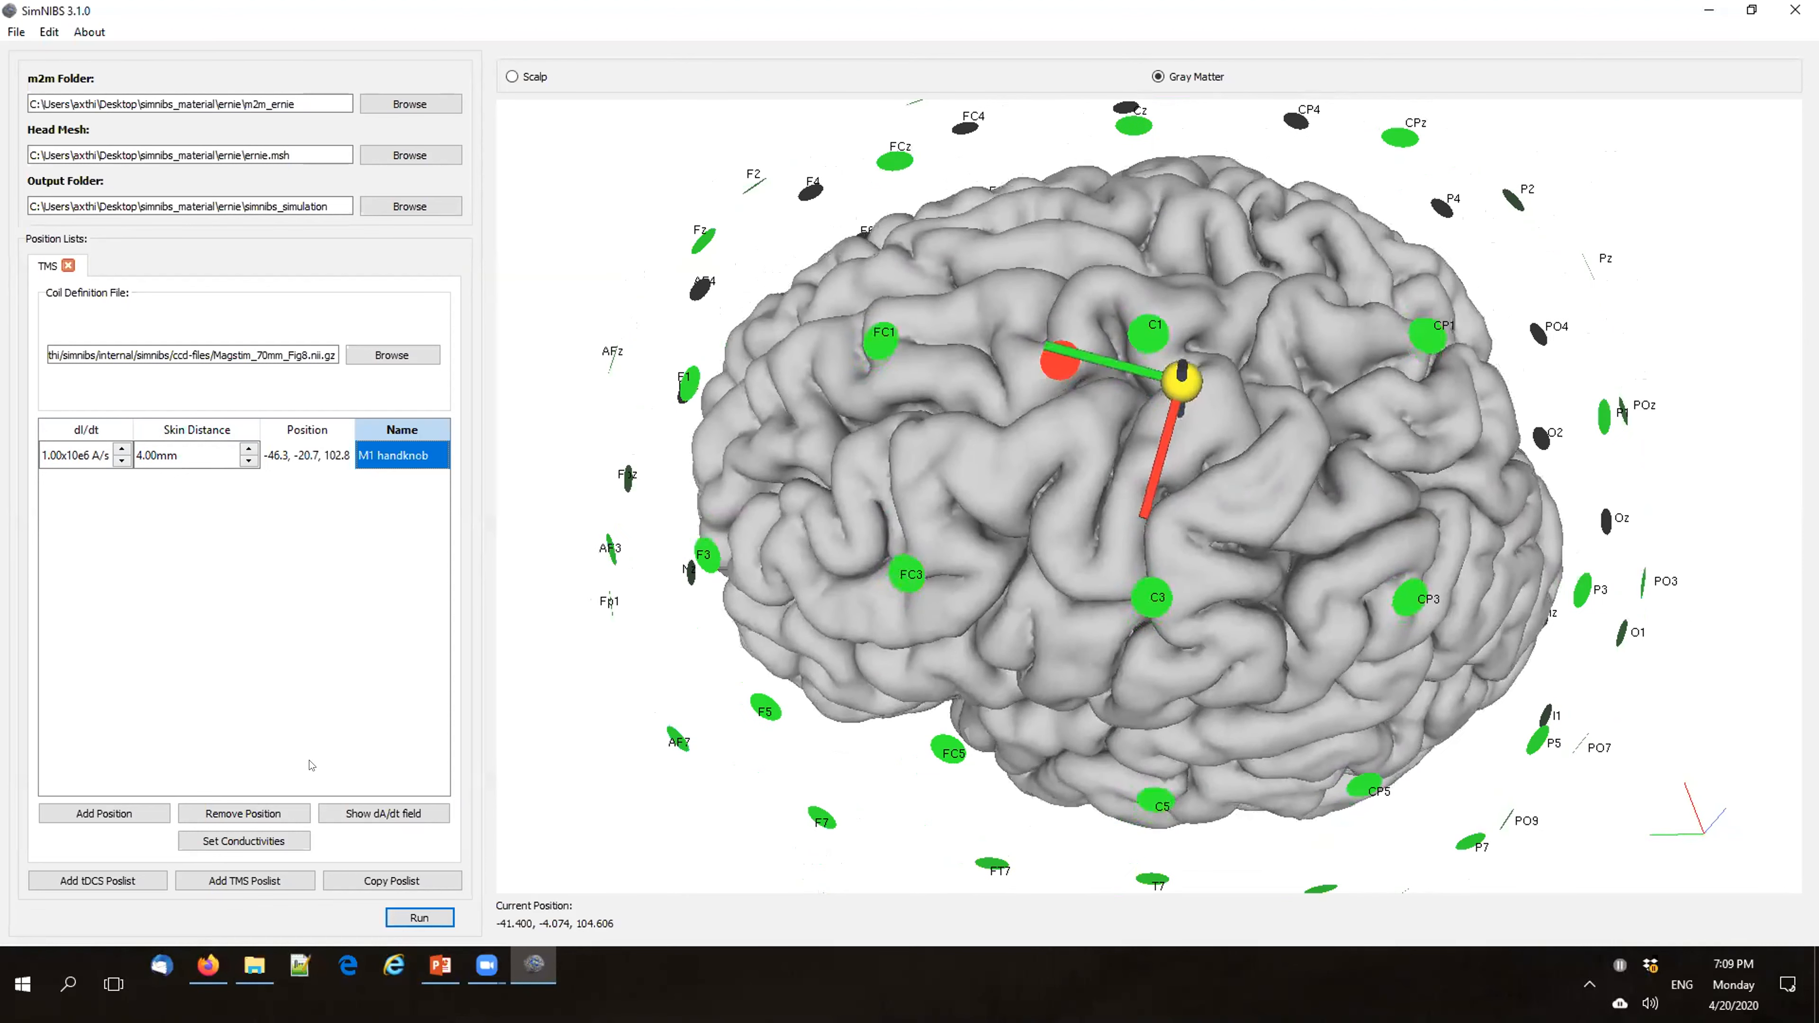
pyautogui.click(123, 883)
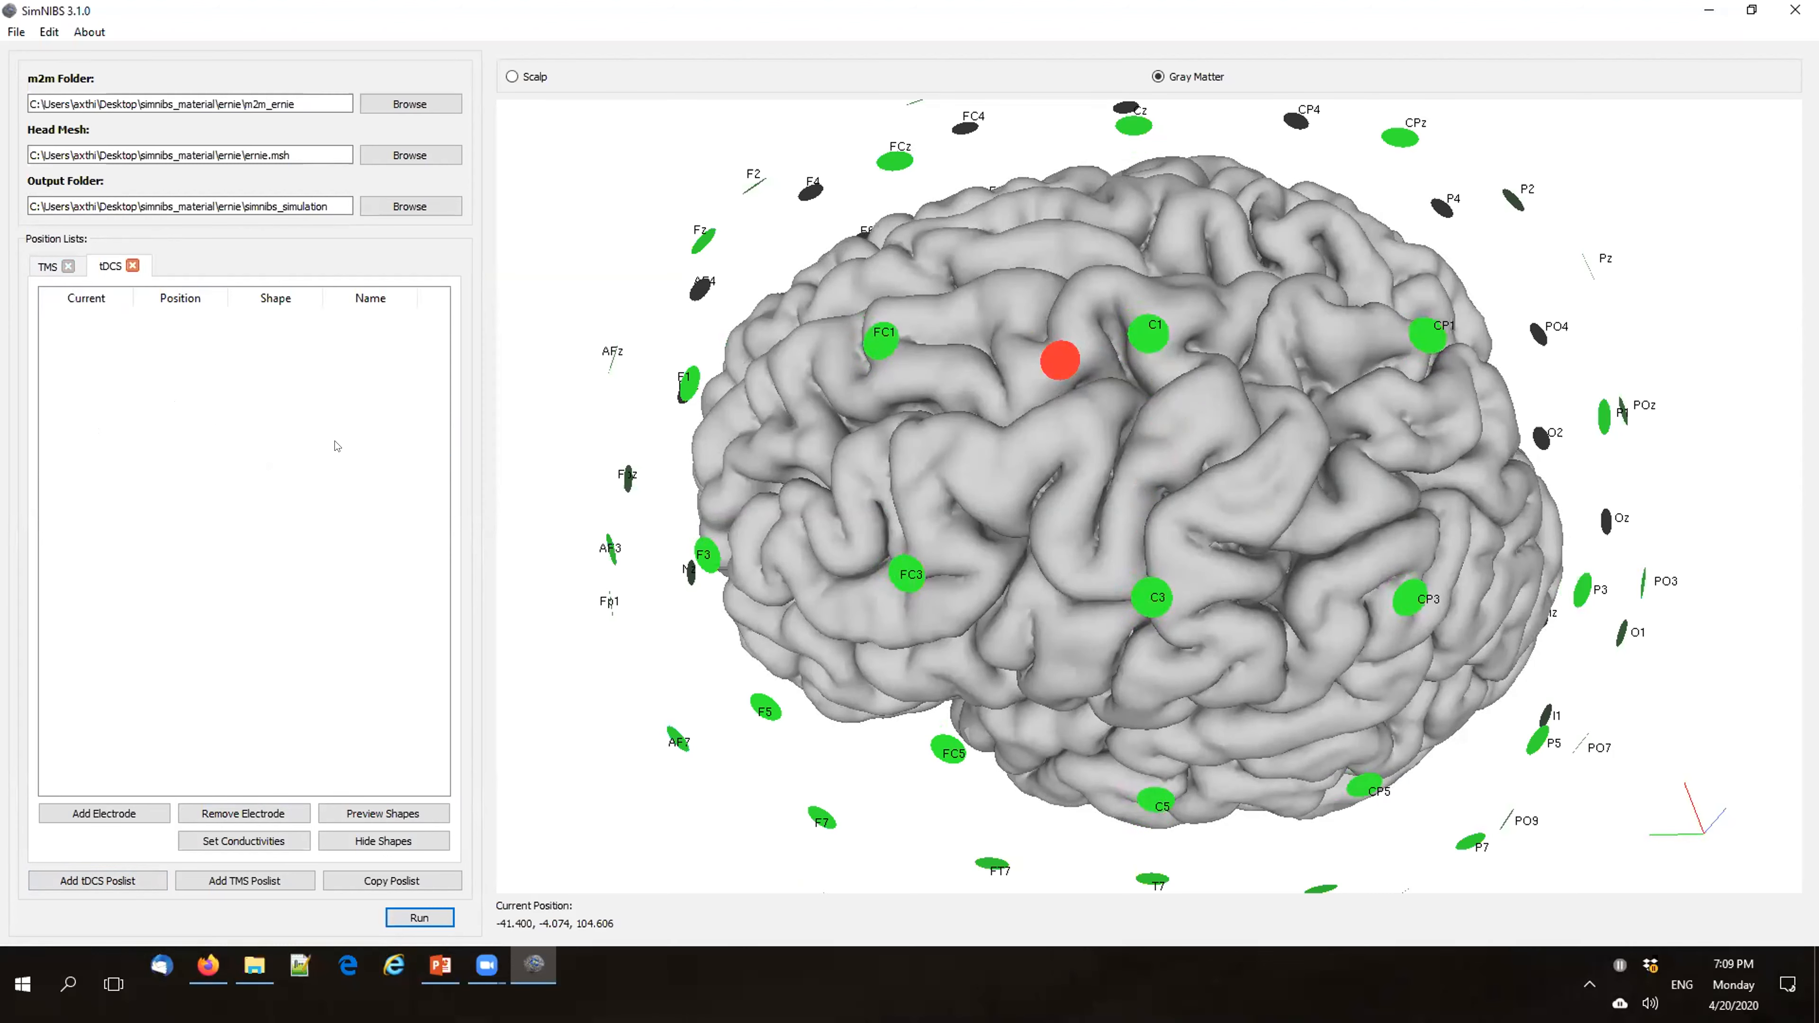
pyautogui.moveTo(1045, 472)
pyautogui.mouseDown()
pyautogui.moveTo(1052, 540)
pyautogui.moveTo(901, 510)
pyautogui.mouseUp()
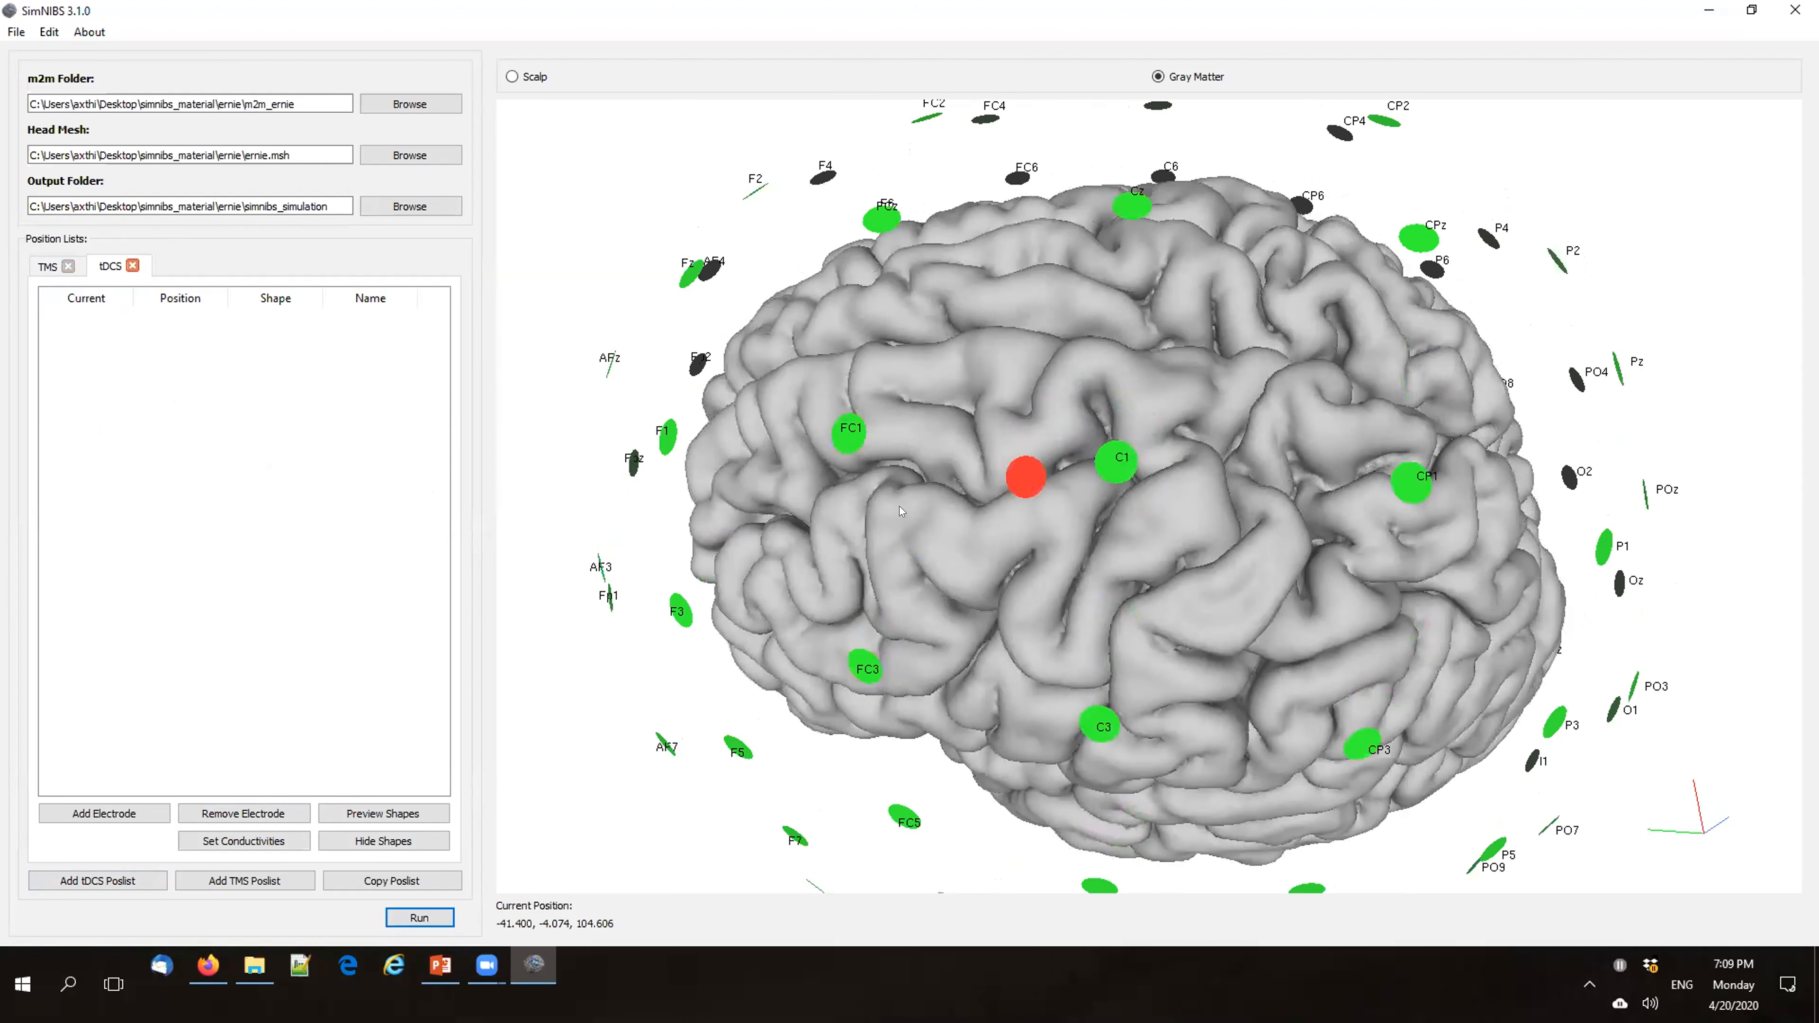
pyautogui.click(78, 817)
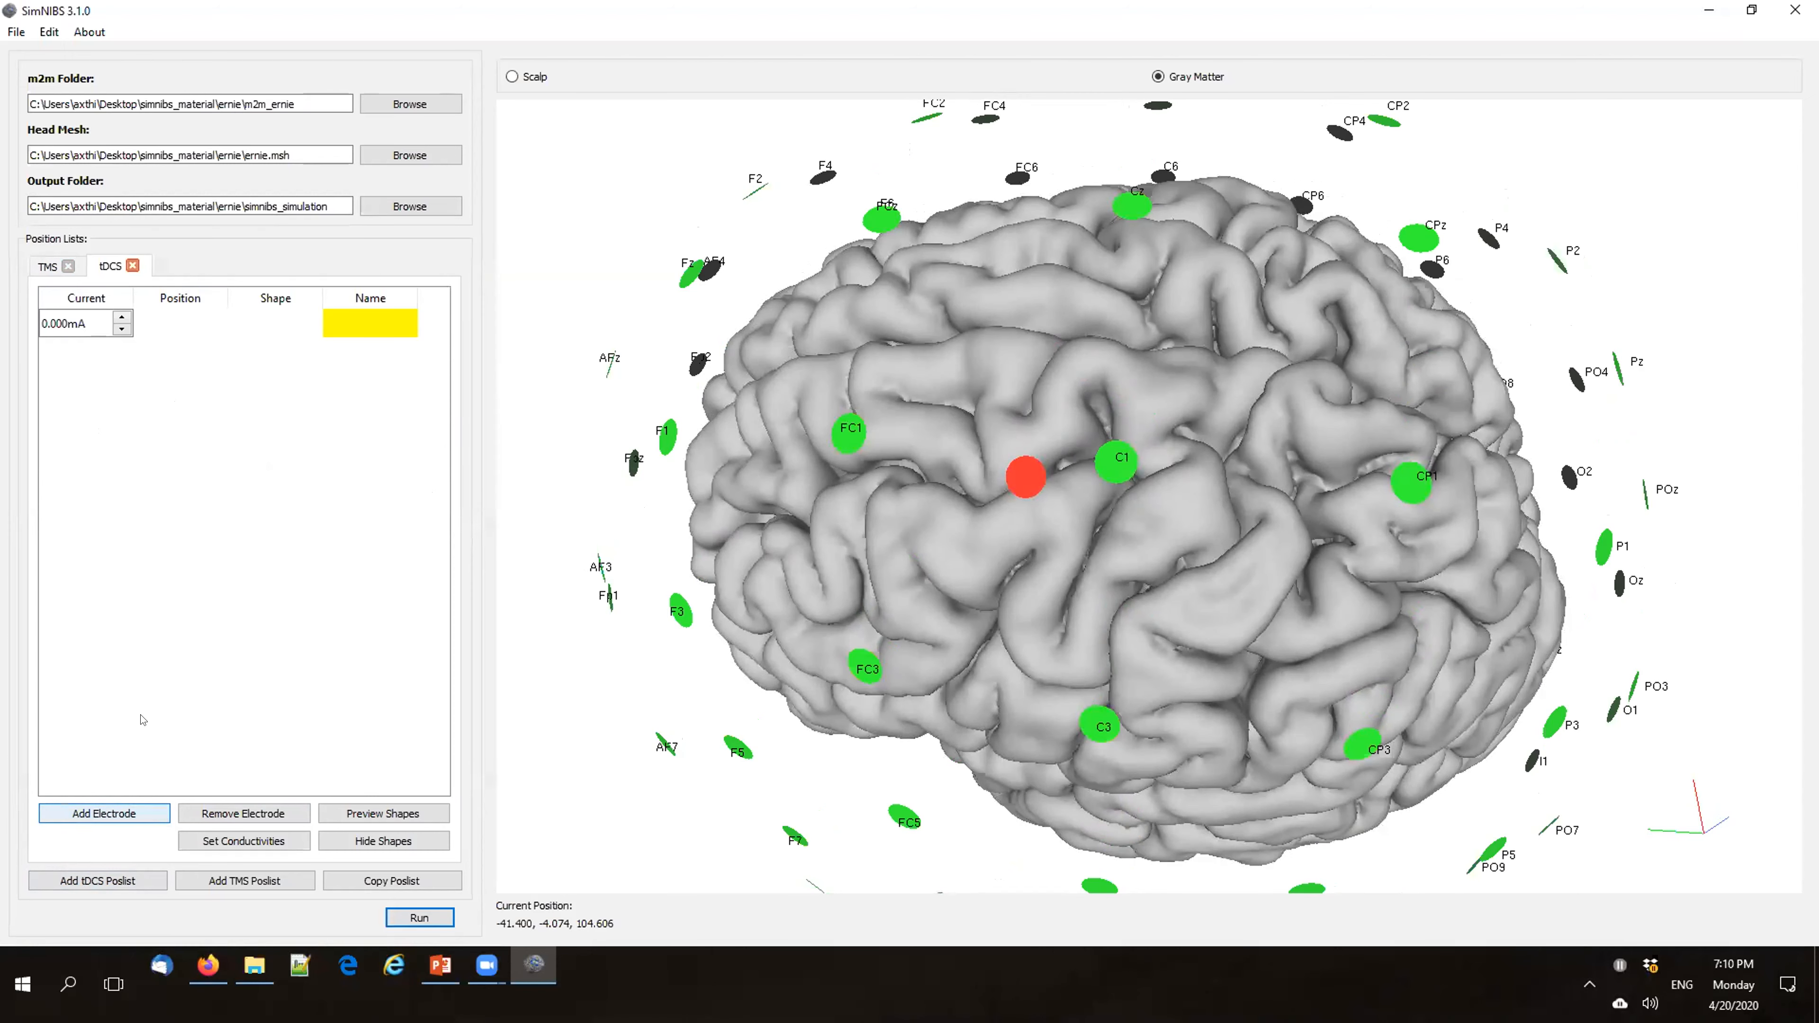
# Step: Position the first tDCS electrode at the predefined C1 location
pyautogui.moveTo(673, 434); pyautogui.dragTo(767, 459)
pyautogui.doubleClick(175, 327)
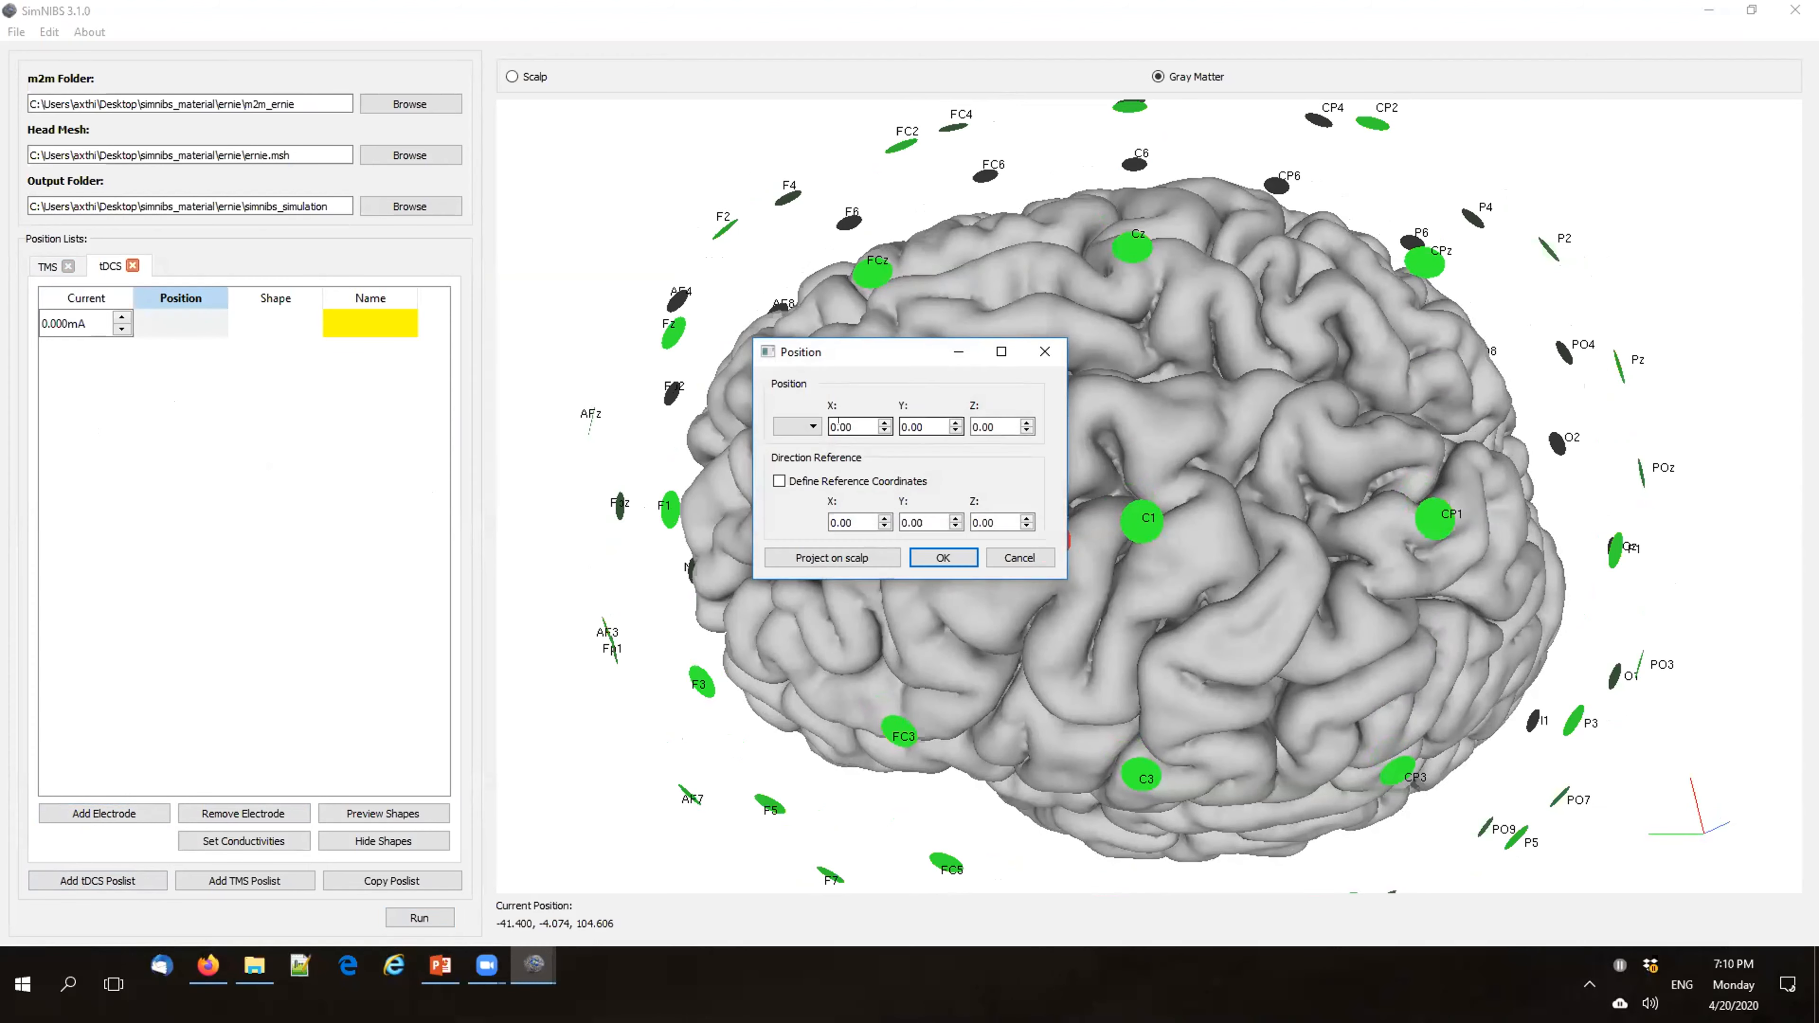
pyautogui.click(811, 429)
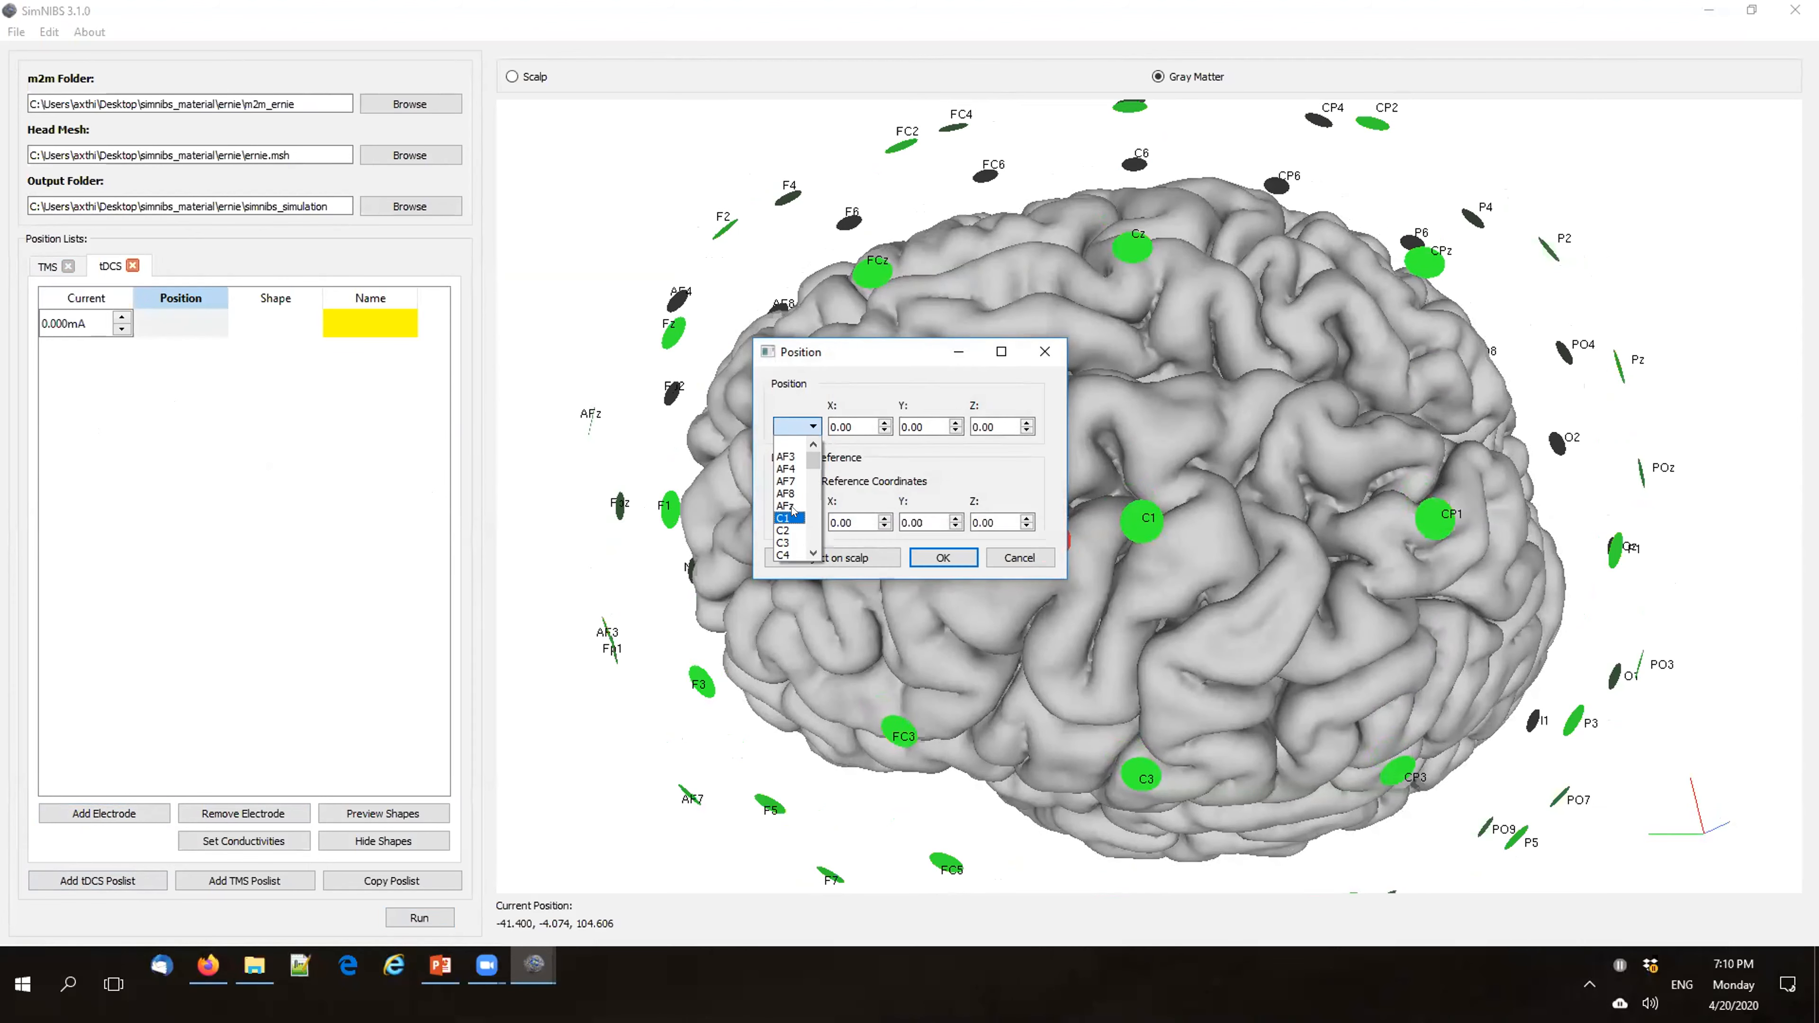
pyautogui.click(783, 519)
pyautogui.click(943, 557)
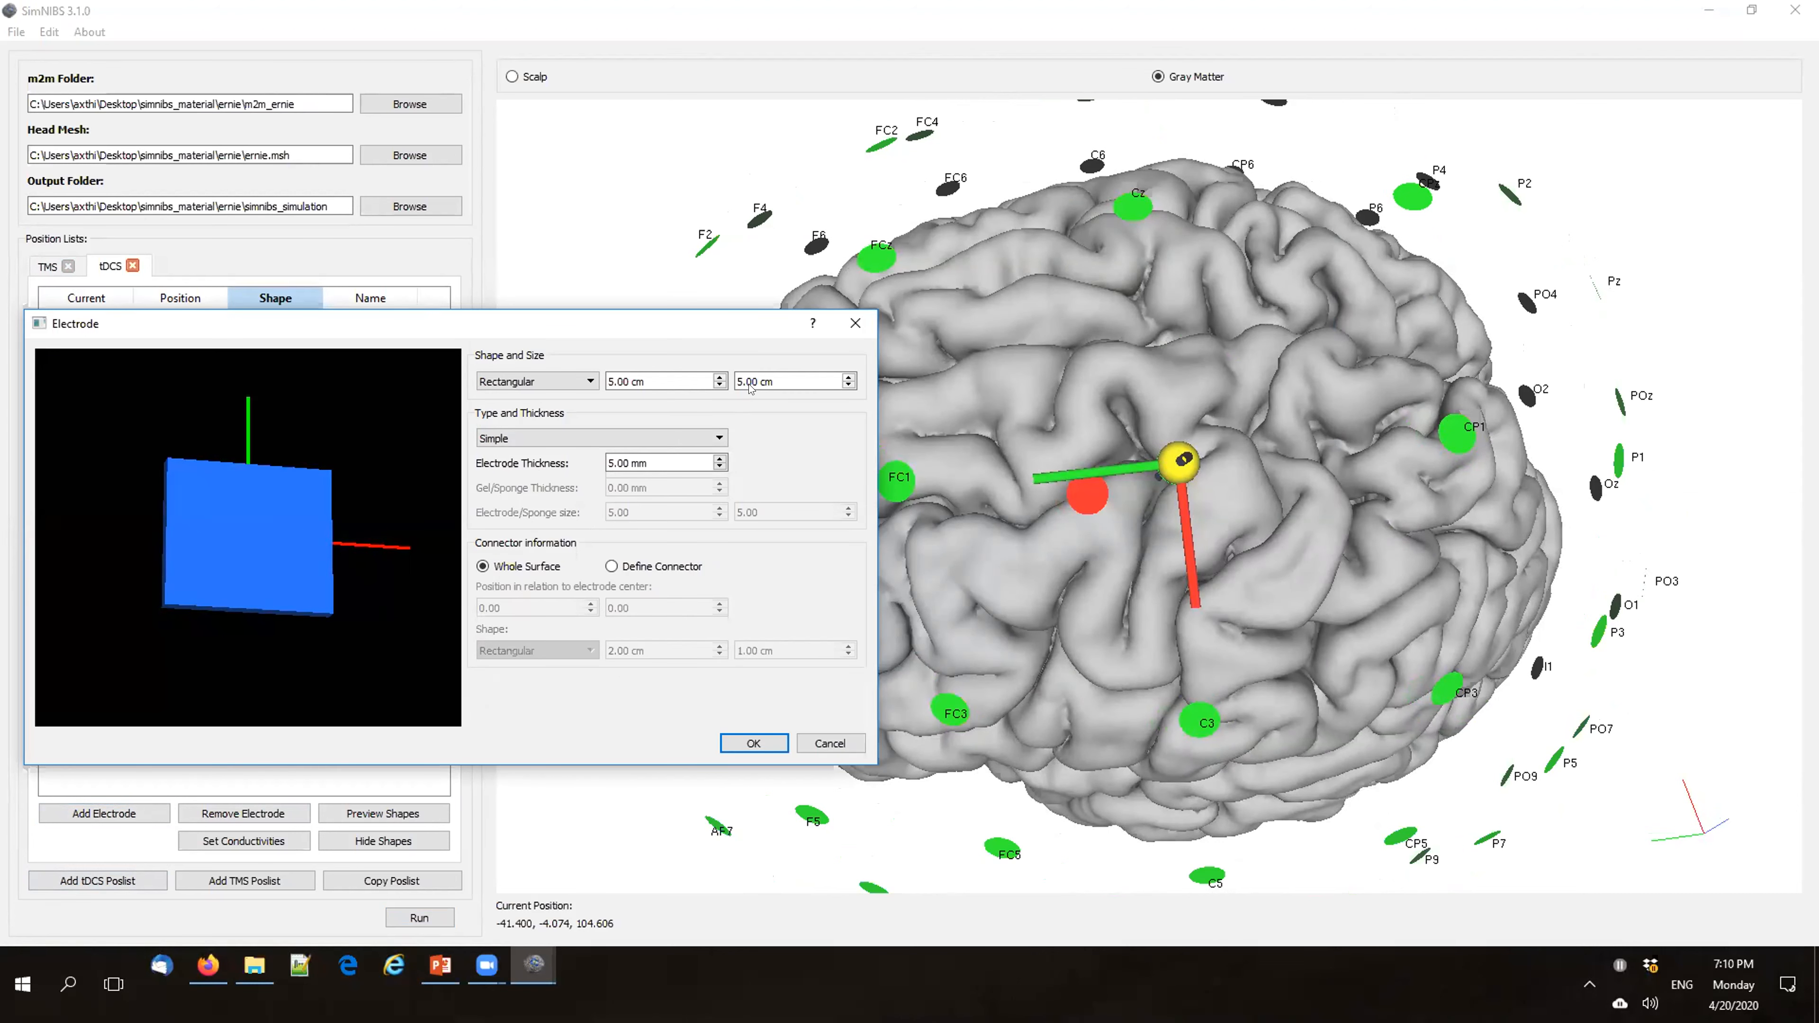
pyautogui.click(849, 377)
pyautogui.click(849, 376)
pyautogui.click(849, 376)
pyautogui.click(850, 376)
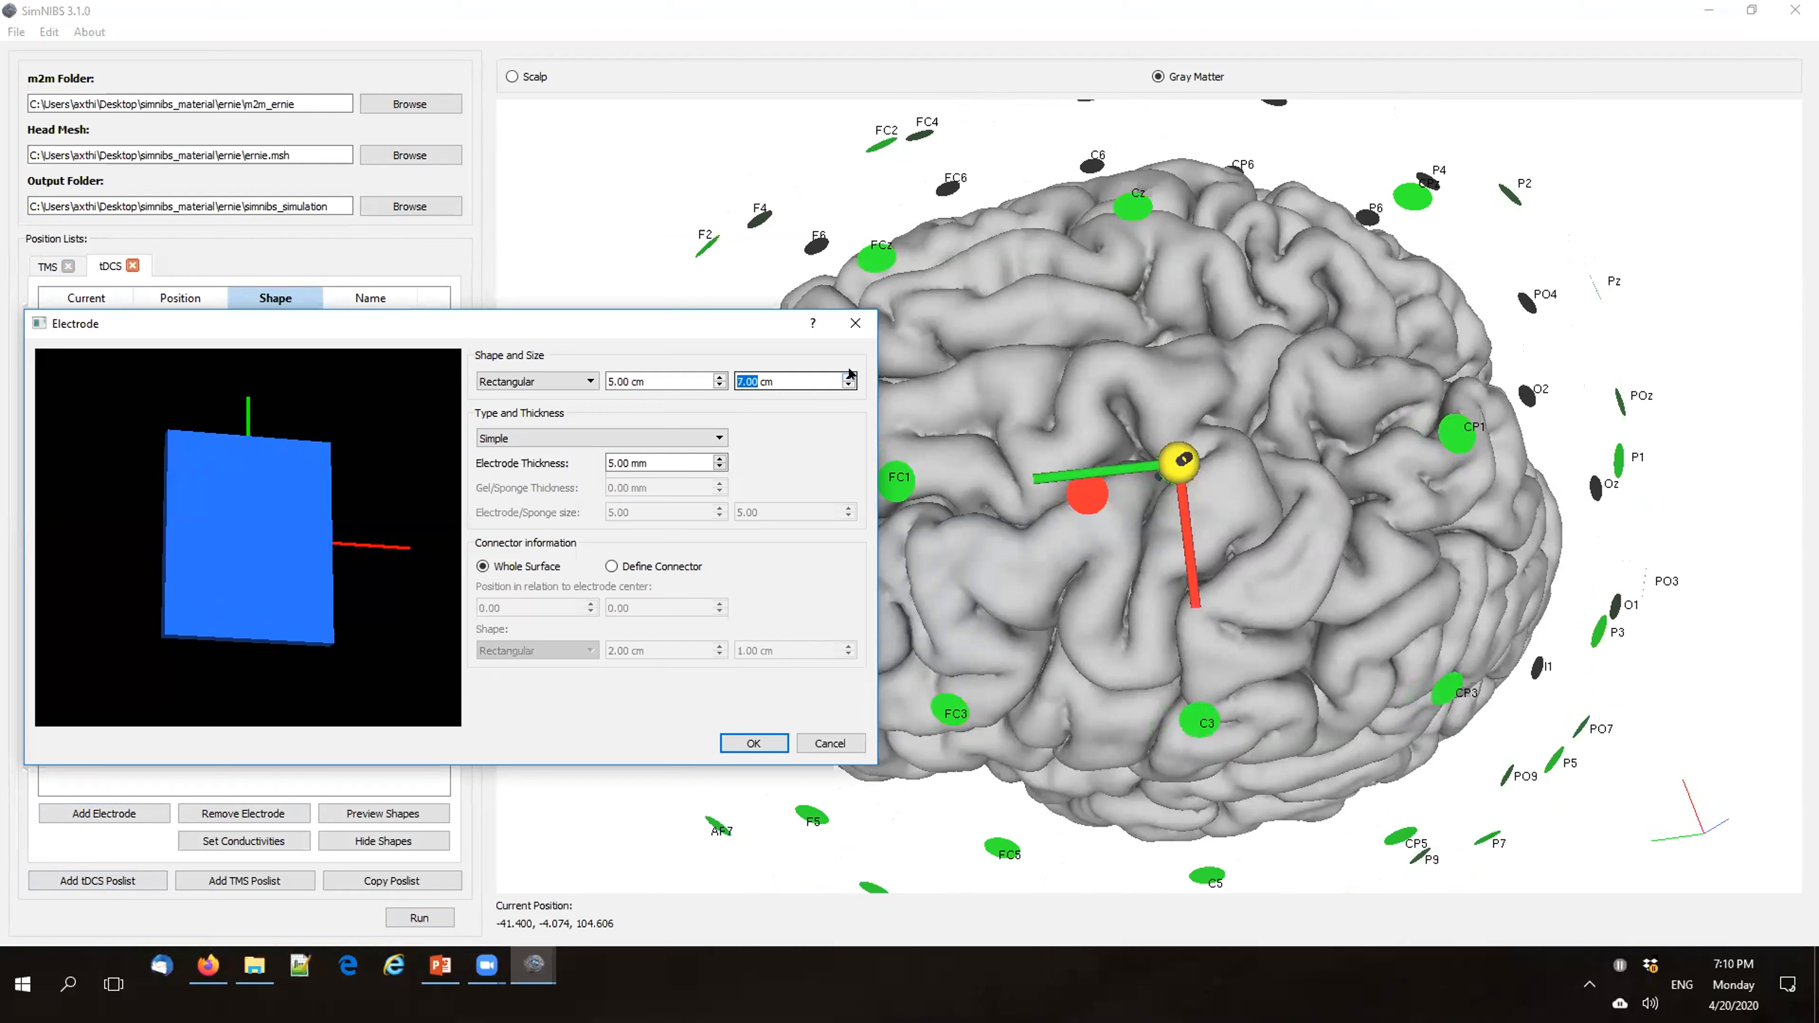
pyautogui.click(849, 386)
pyautogui.click(849, 387)
pyautogui.click(850, 386)
pyautogui.click(849, 386)
# Step: Set the first dimension of the rectangular electrode to 7 cm and accept its shape
pyautogui.click(718, 376)
pyautogui.click(719, 376)
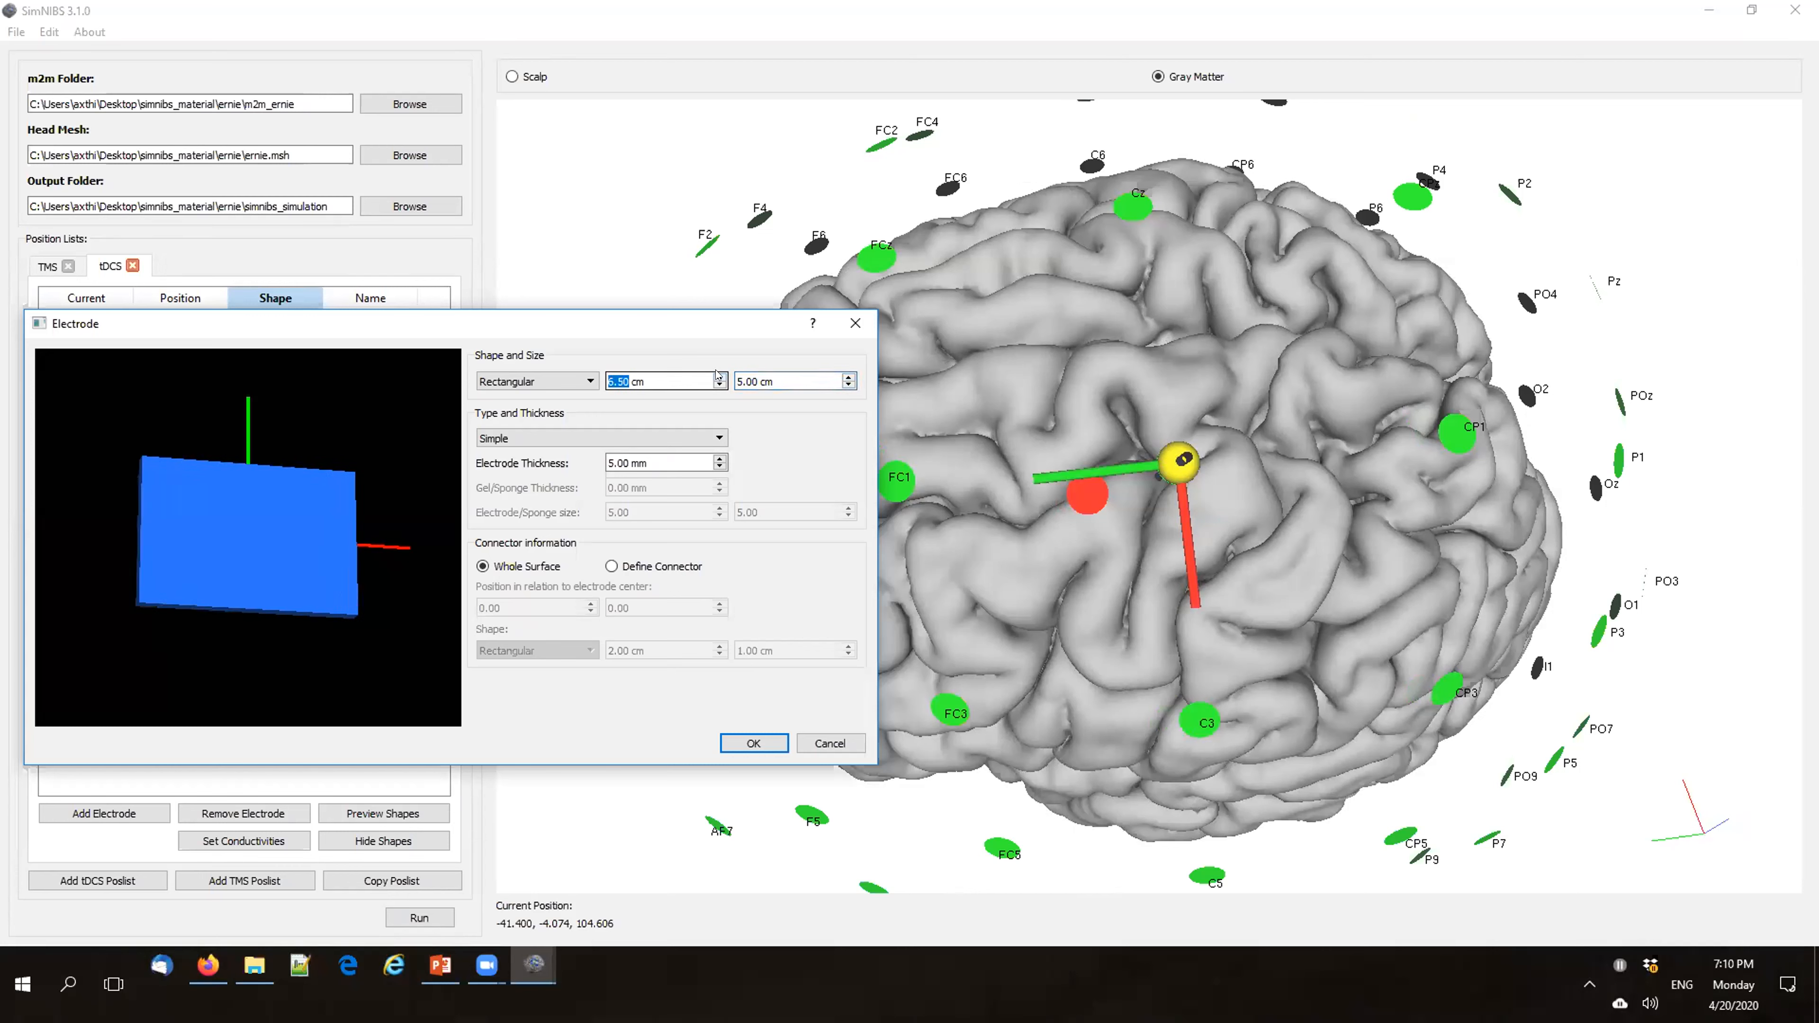
pyautogui.click(718, 376)
pyautogui.click(719, 376)
pyautogui.click(719, 376)
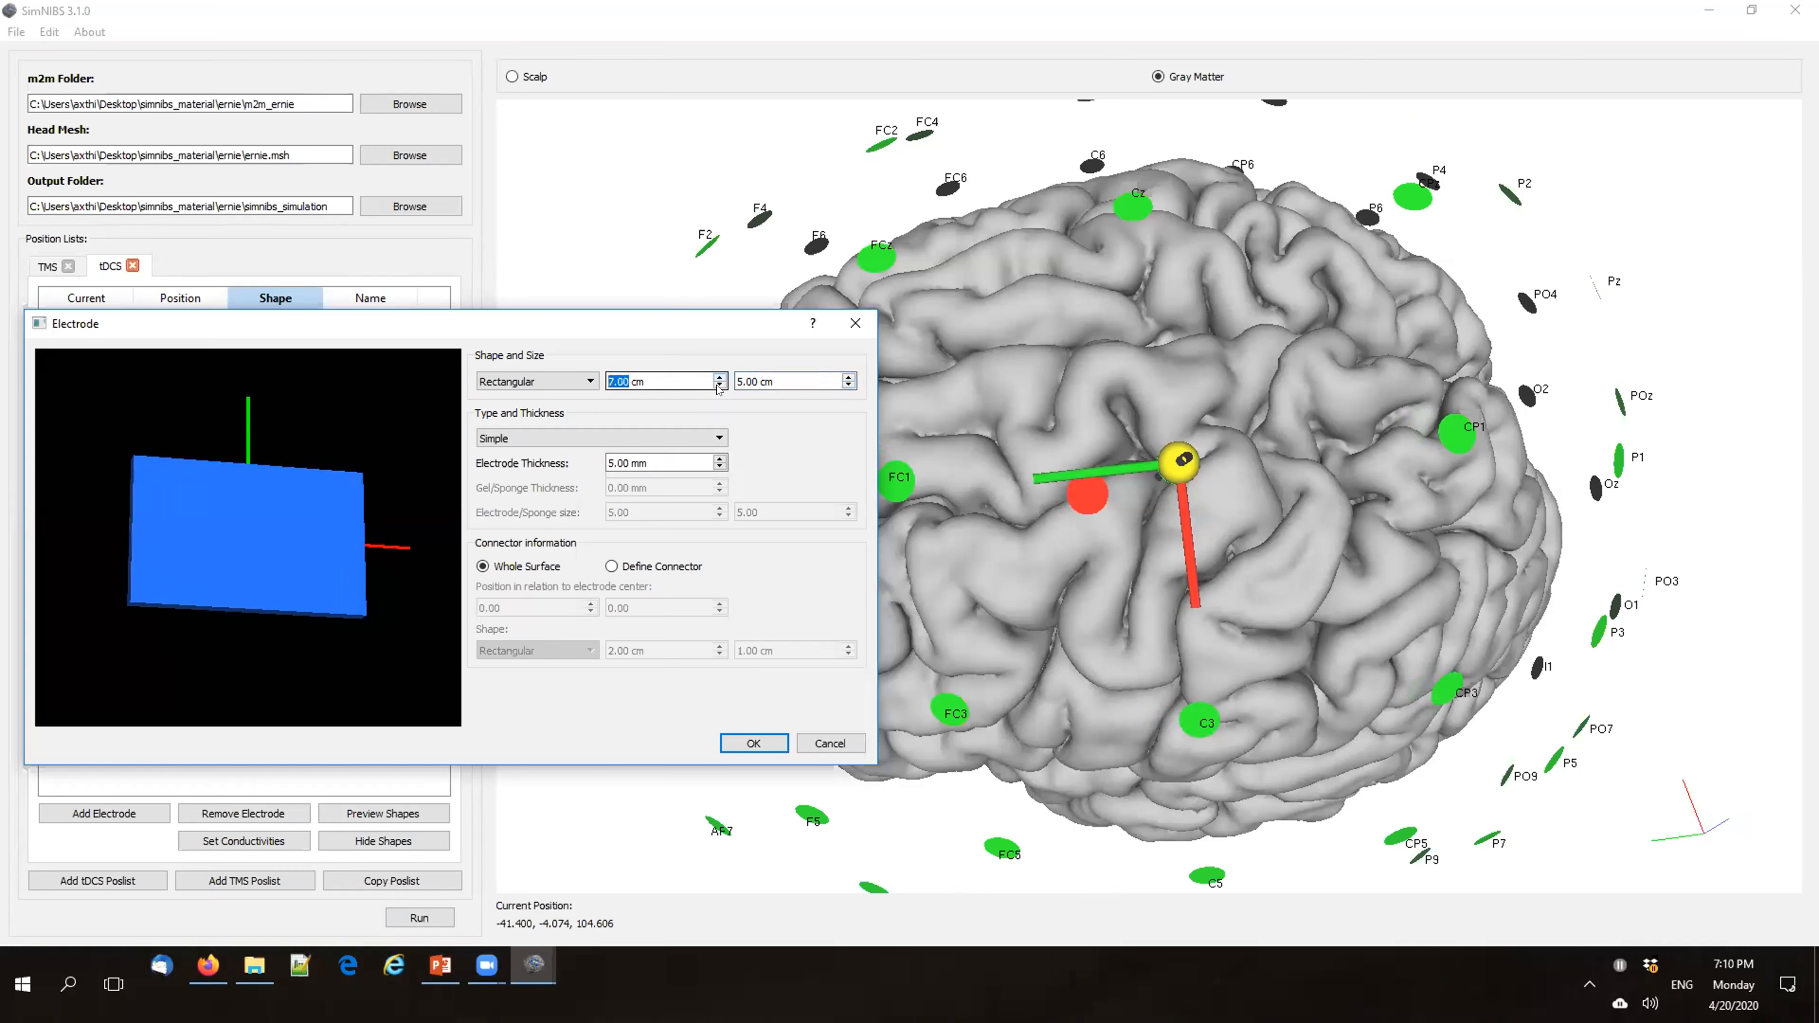
pyautogui.click(753, 744)
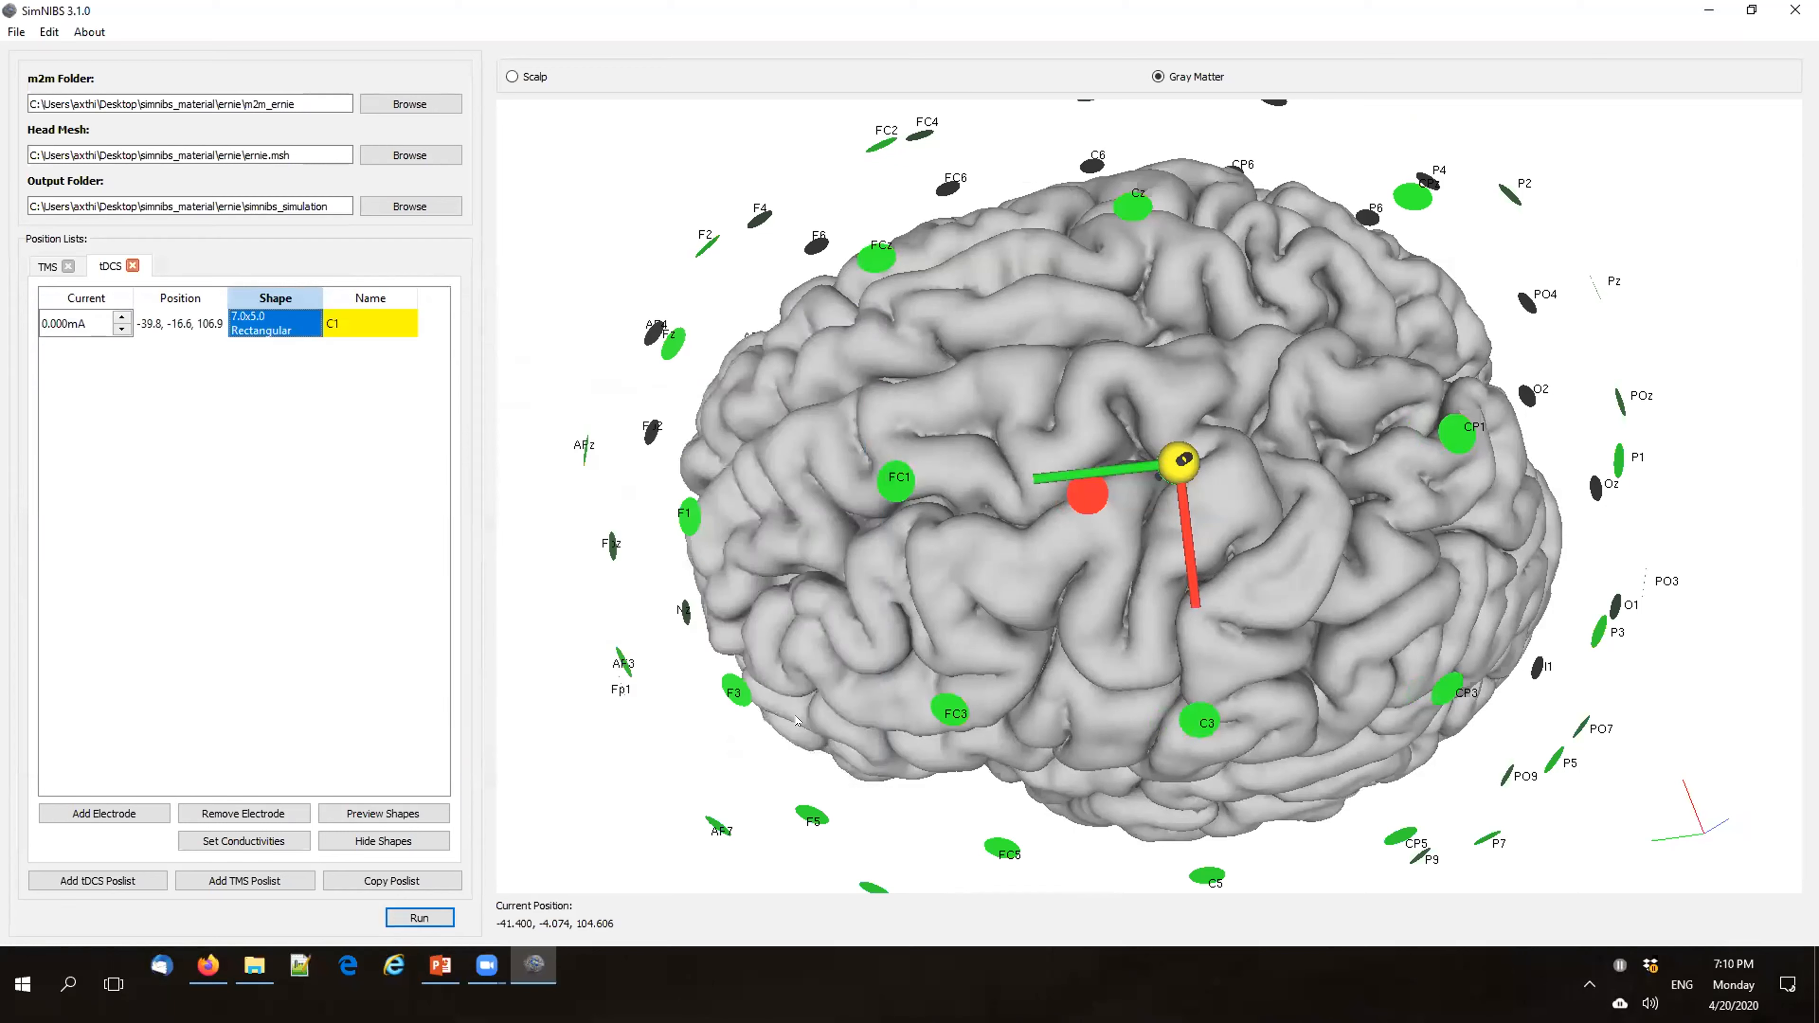
# Step: Preview the electrode's shape and examine its placement over both the scalp and the gray matter surface
pyautogui.click(399, 815)
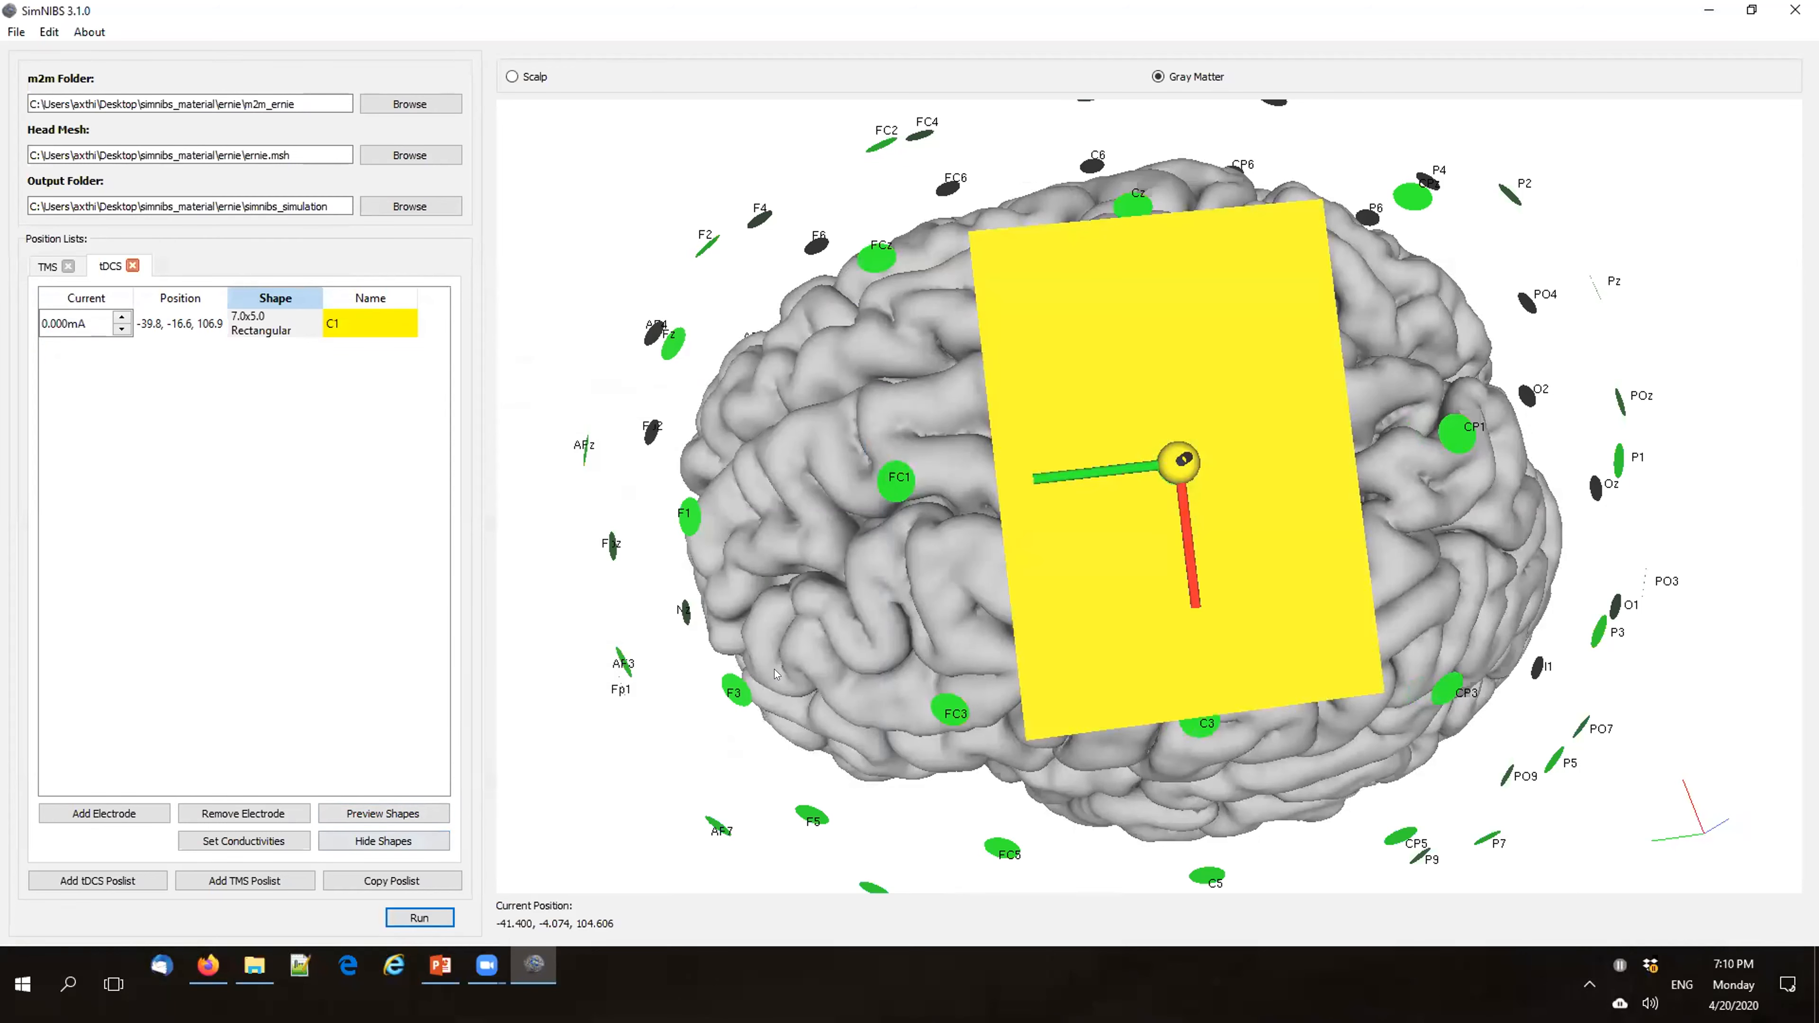
pyautogui.scroll(3, 775, 673)
pyautogui.scroll(-6, 775, 674)
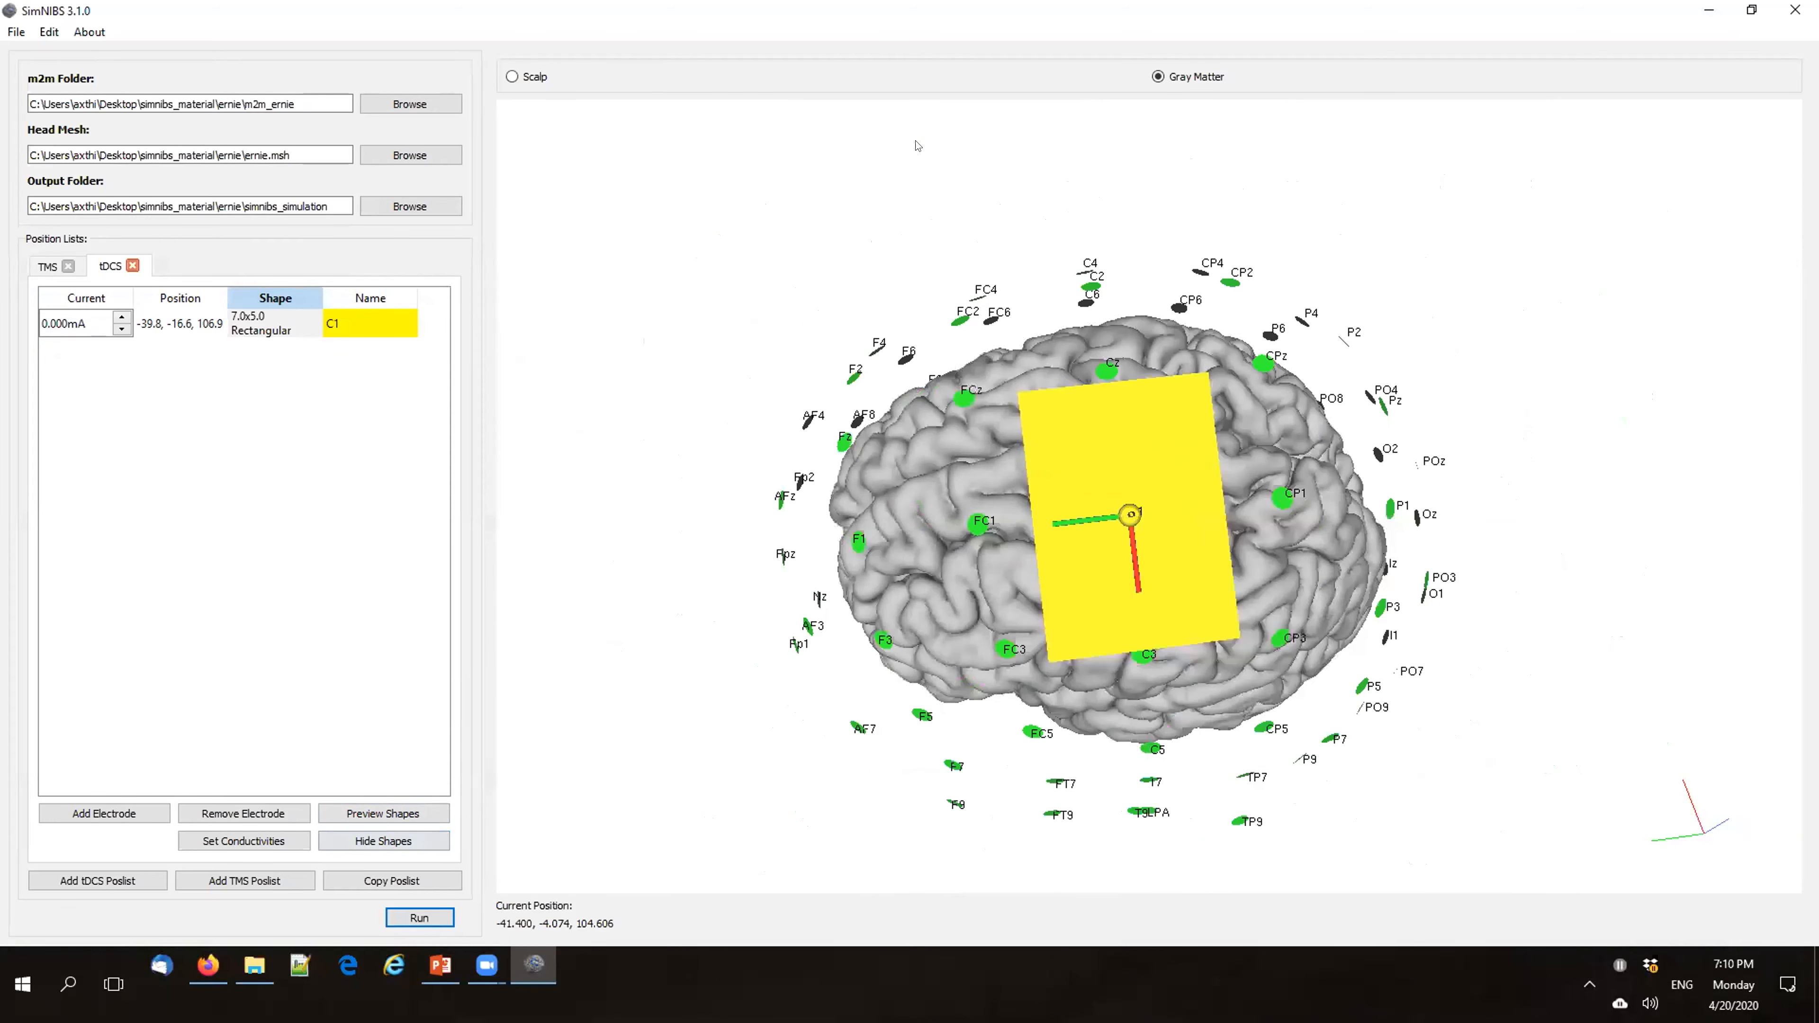
pyautogui.click(512, 77)
pyautogui.moveTo(840, 654); pyautogui.dragTo(1130, 146)
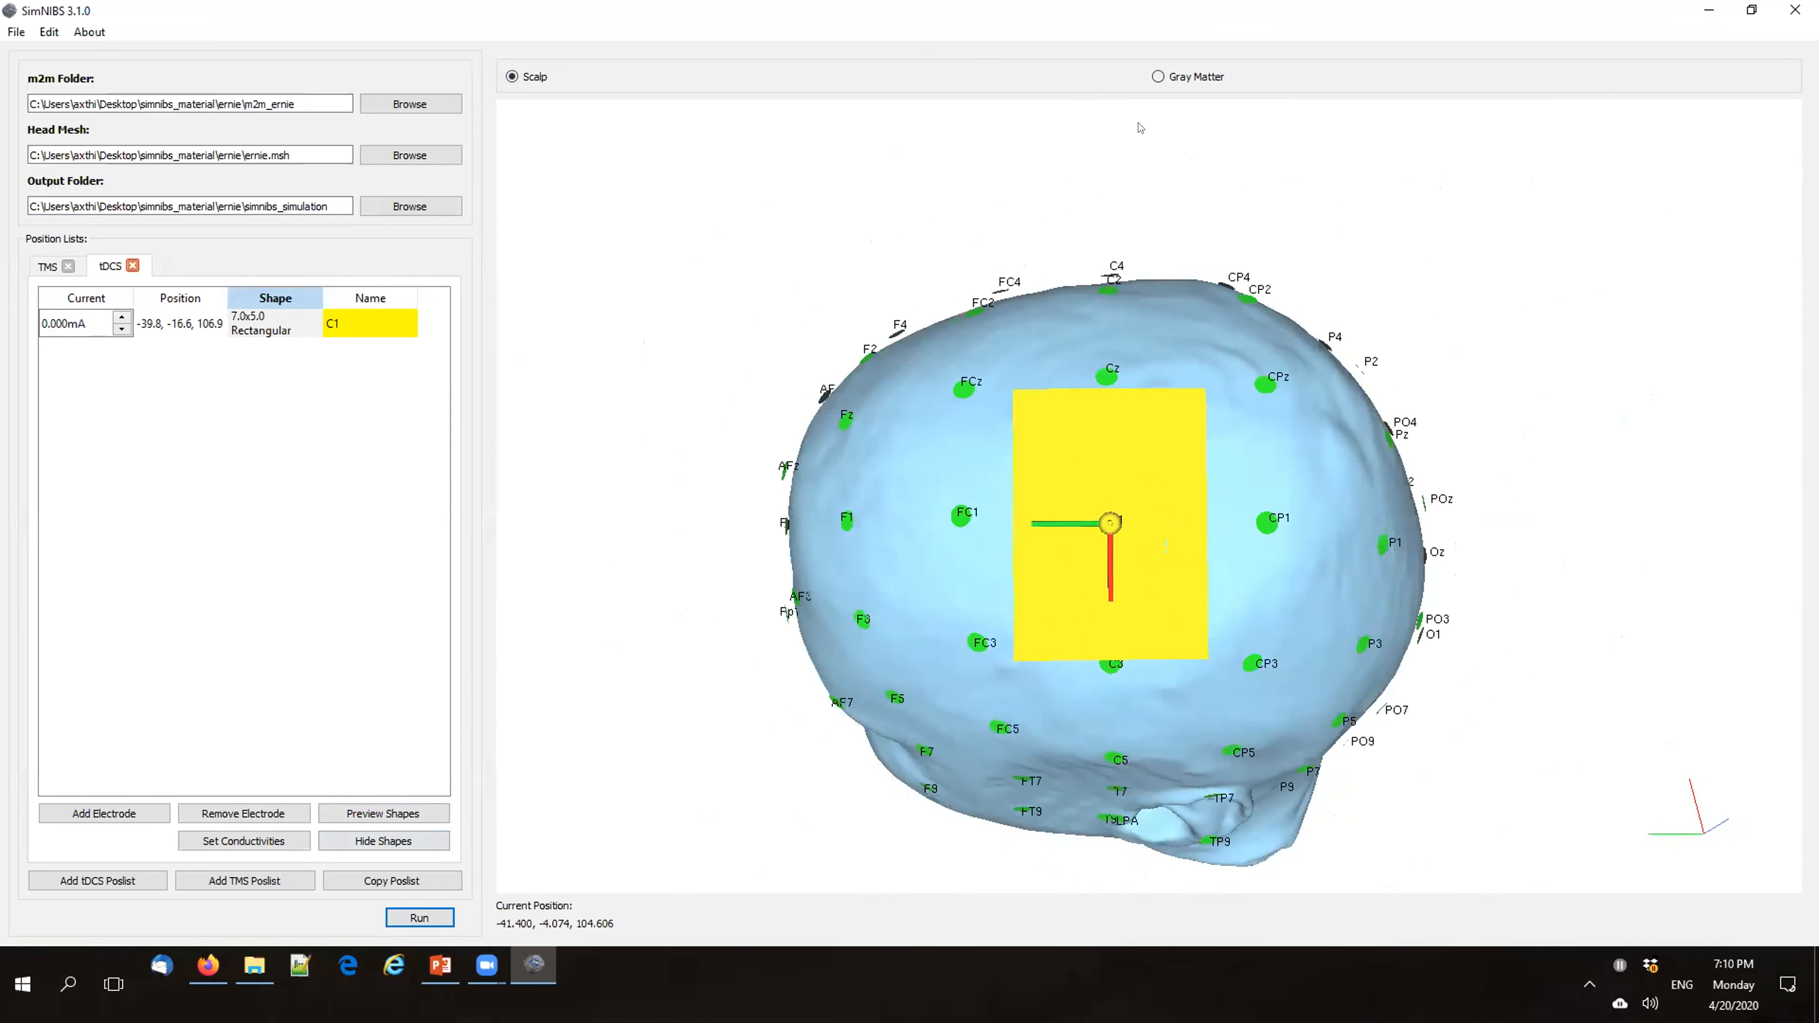
pyautogui.press('Right')
pyautogui.moveTo(1199, 595); pyautogui.dragTo(533, 54)
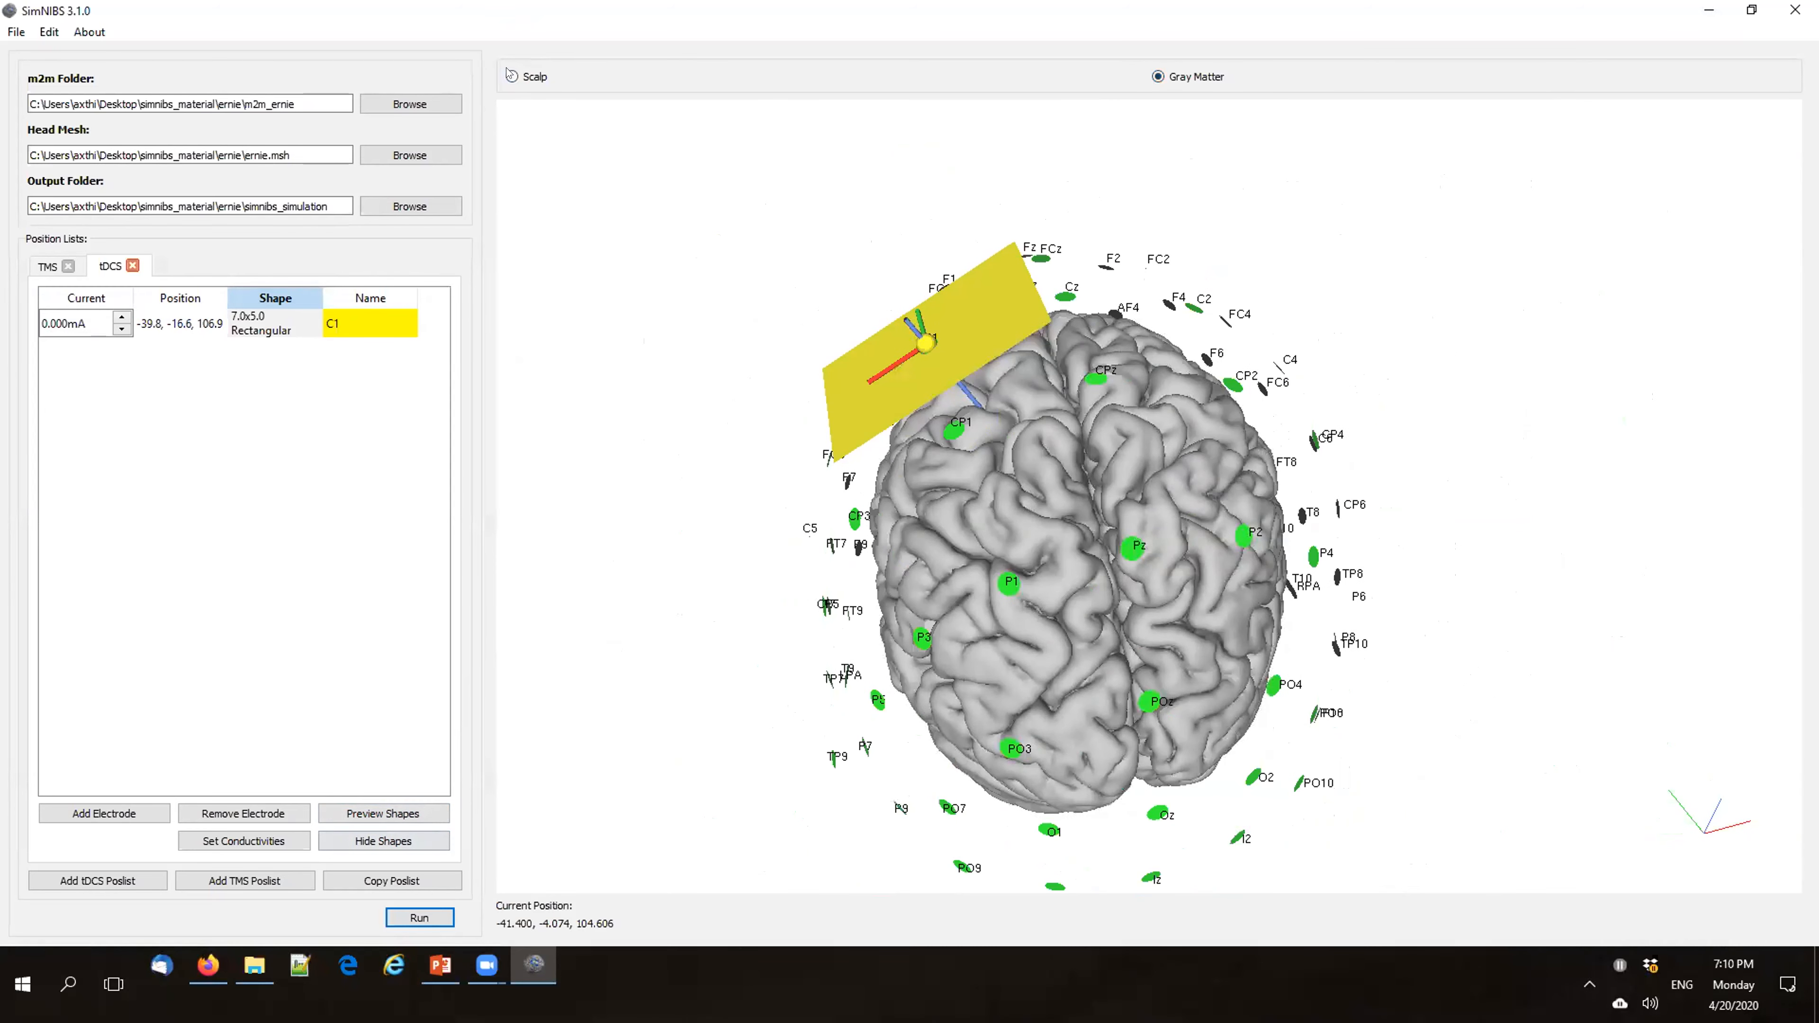
pyautogui.click(511, 77)
pyautogui.moveTo(1019, 536); pyautogui.dragTo(1111, 191)
pyautogui.click(1158, 76)
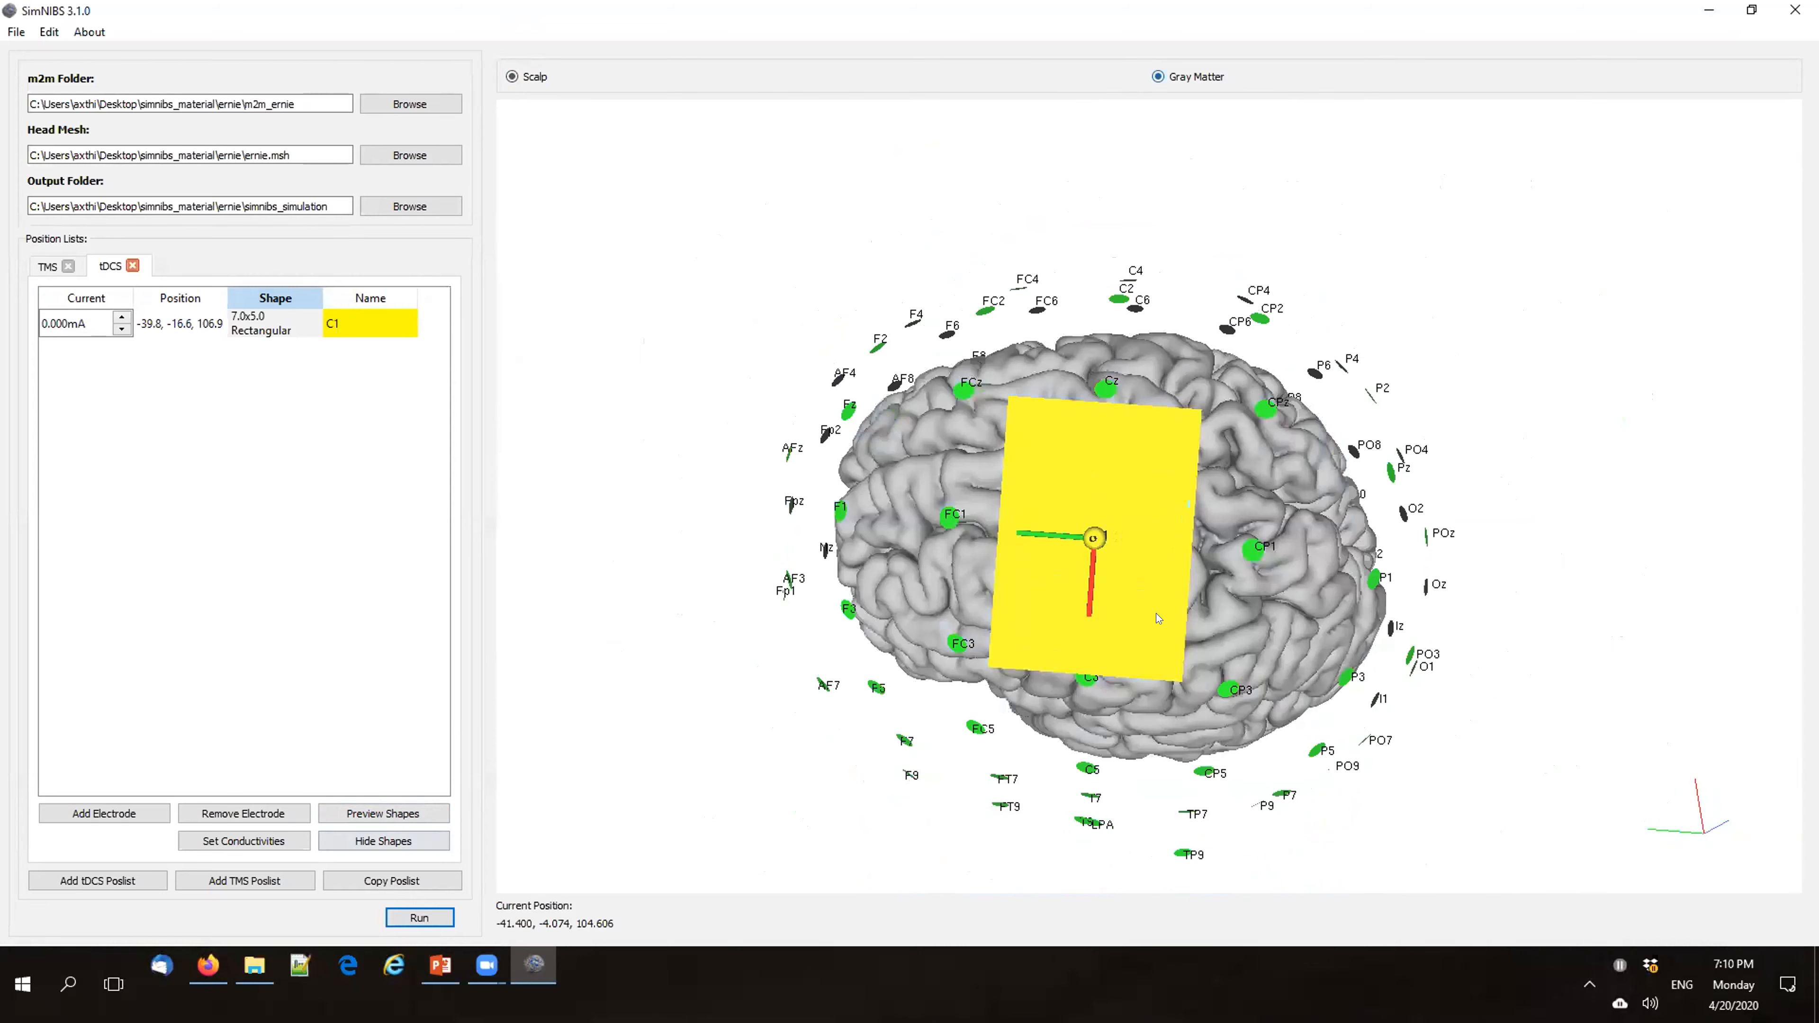
pyautogui.scroll(3, 1184, 627)
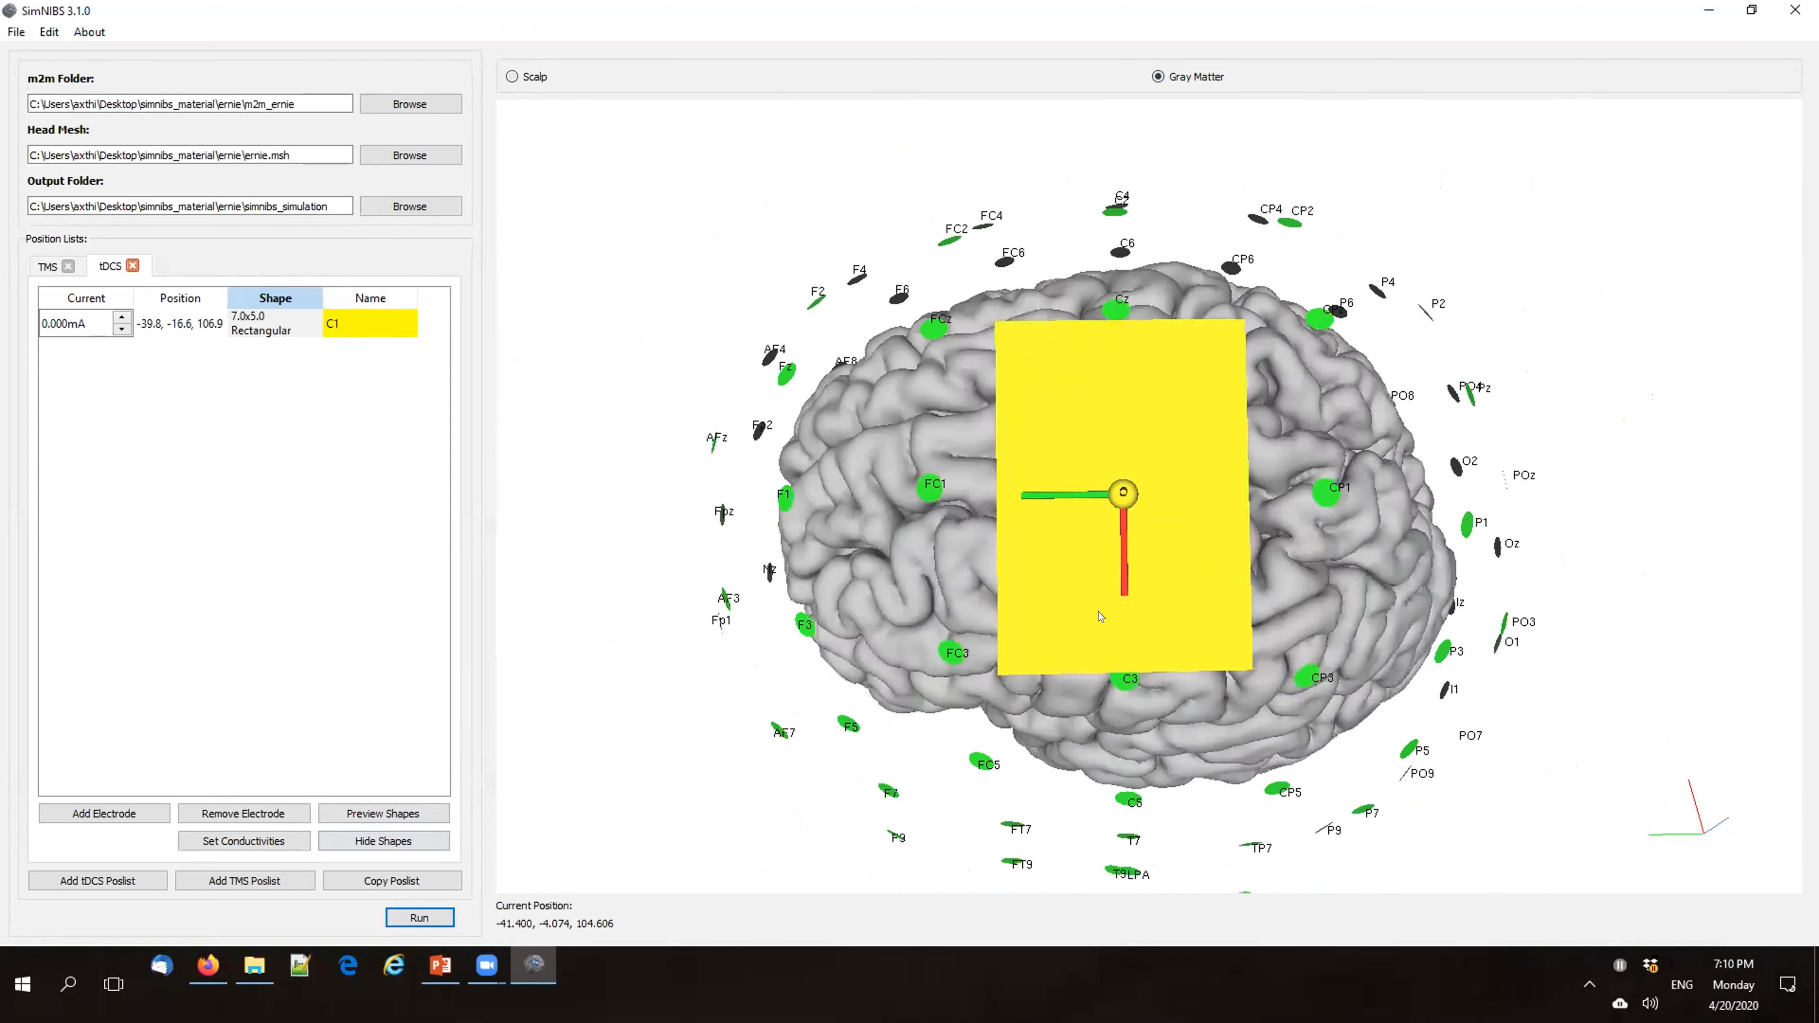
pyautogui.scroll(-5, 1110, 537)
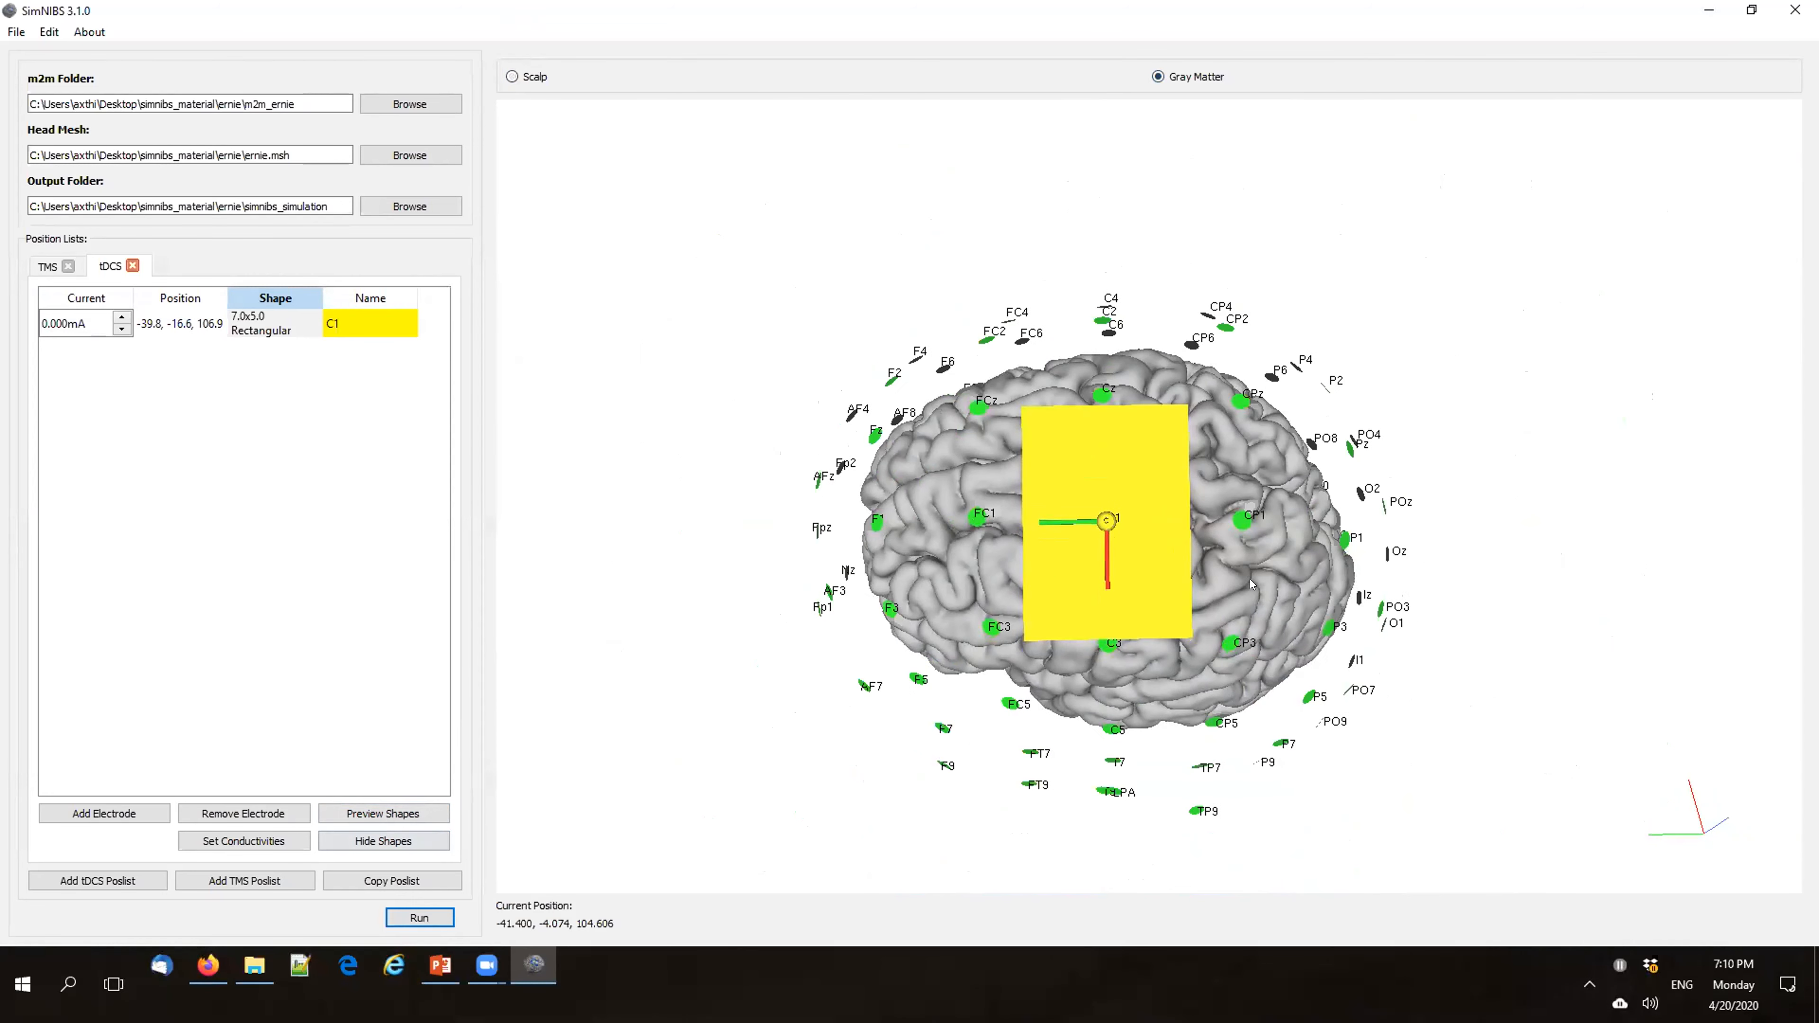
# Step: Reposition the first electrode's centre to about -40.01, -16.87, 106.73 and its direction reference to about -30.89, 2.69, 108.40
pyautogui.doubleClick(203, 324)
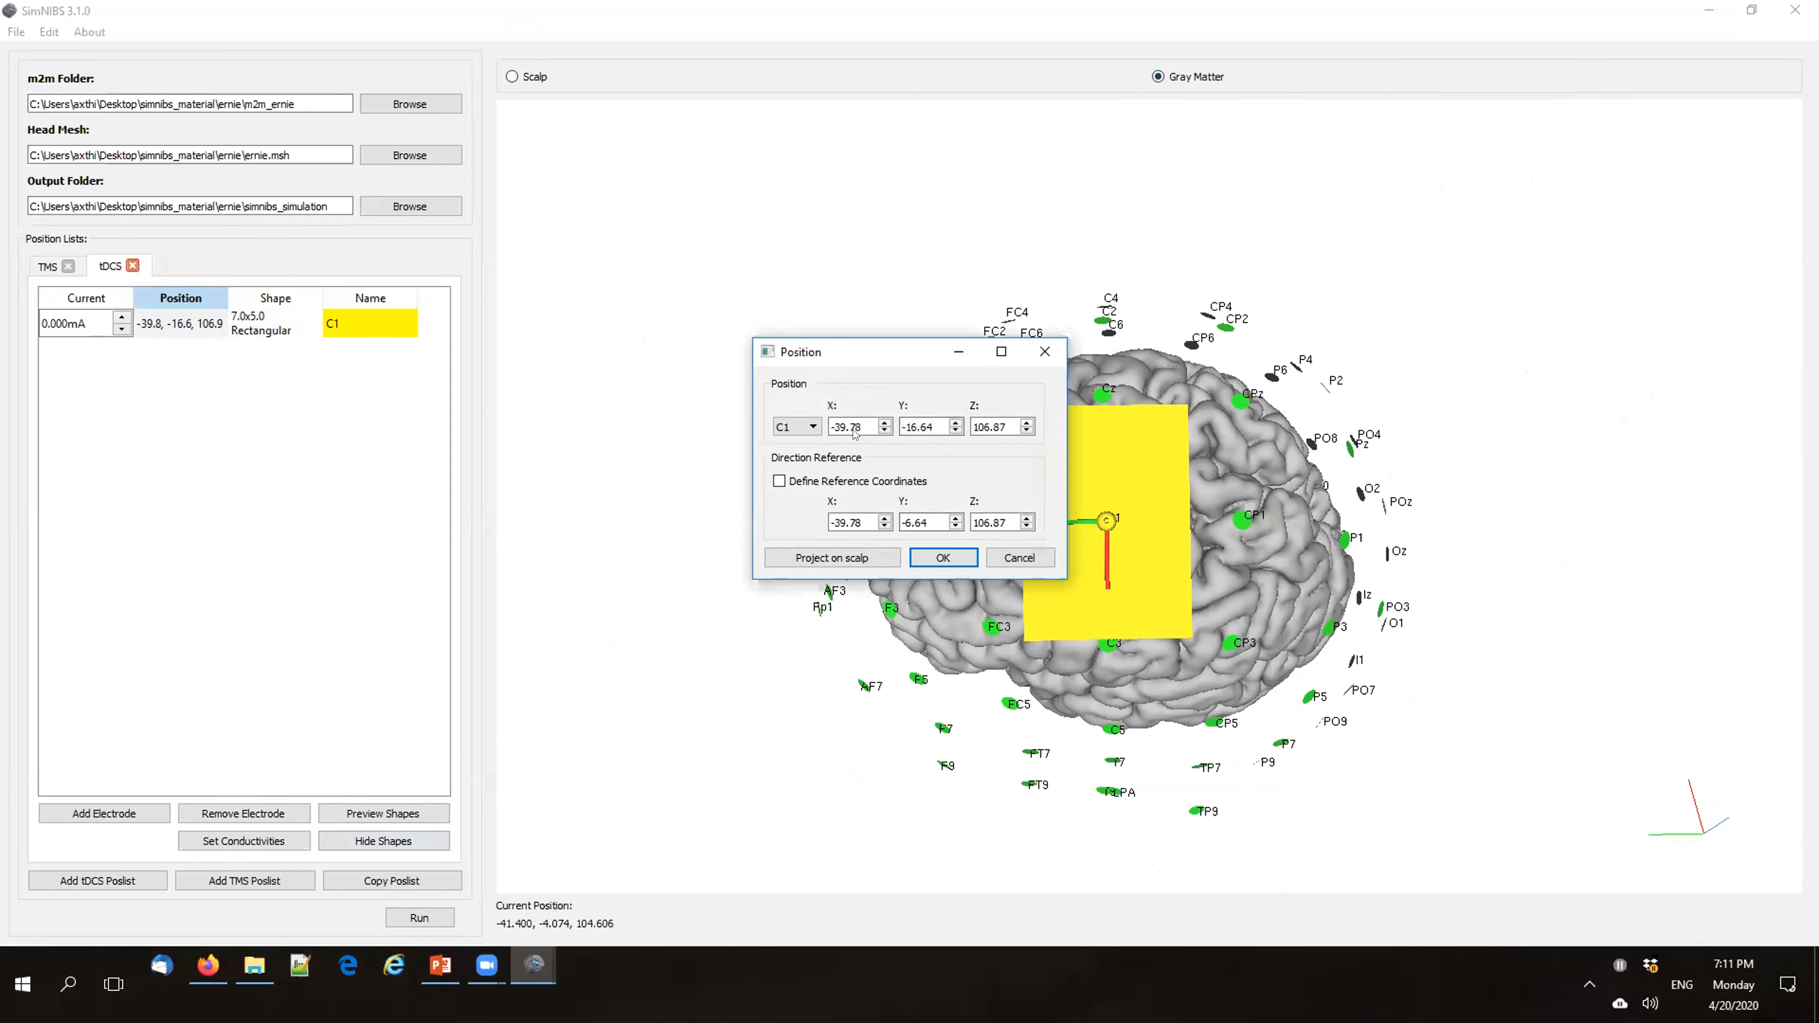
pyautogui.click(1108, 523)
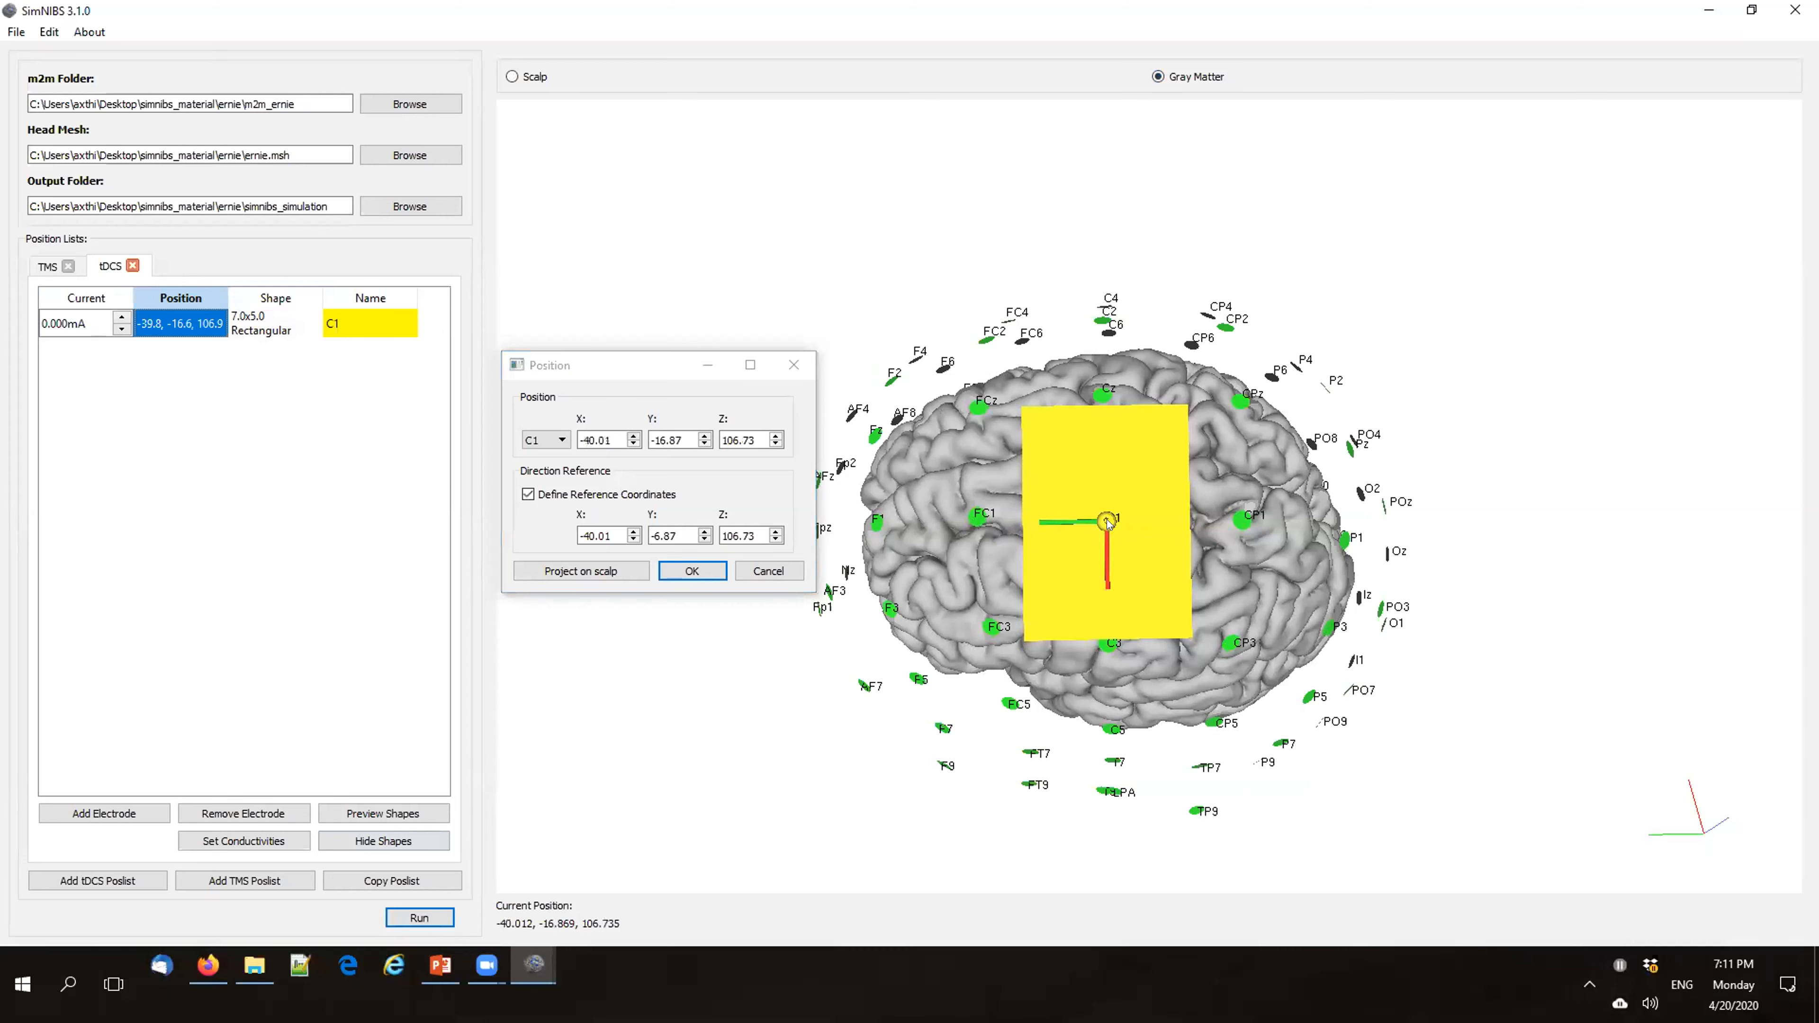
pyautogui.click(1039, 495)
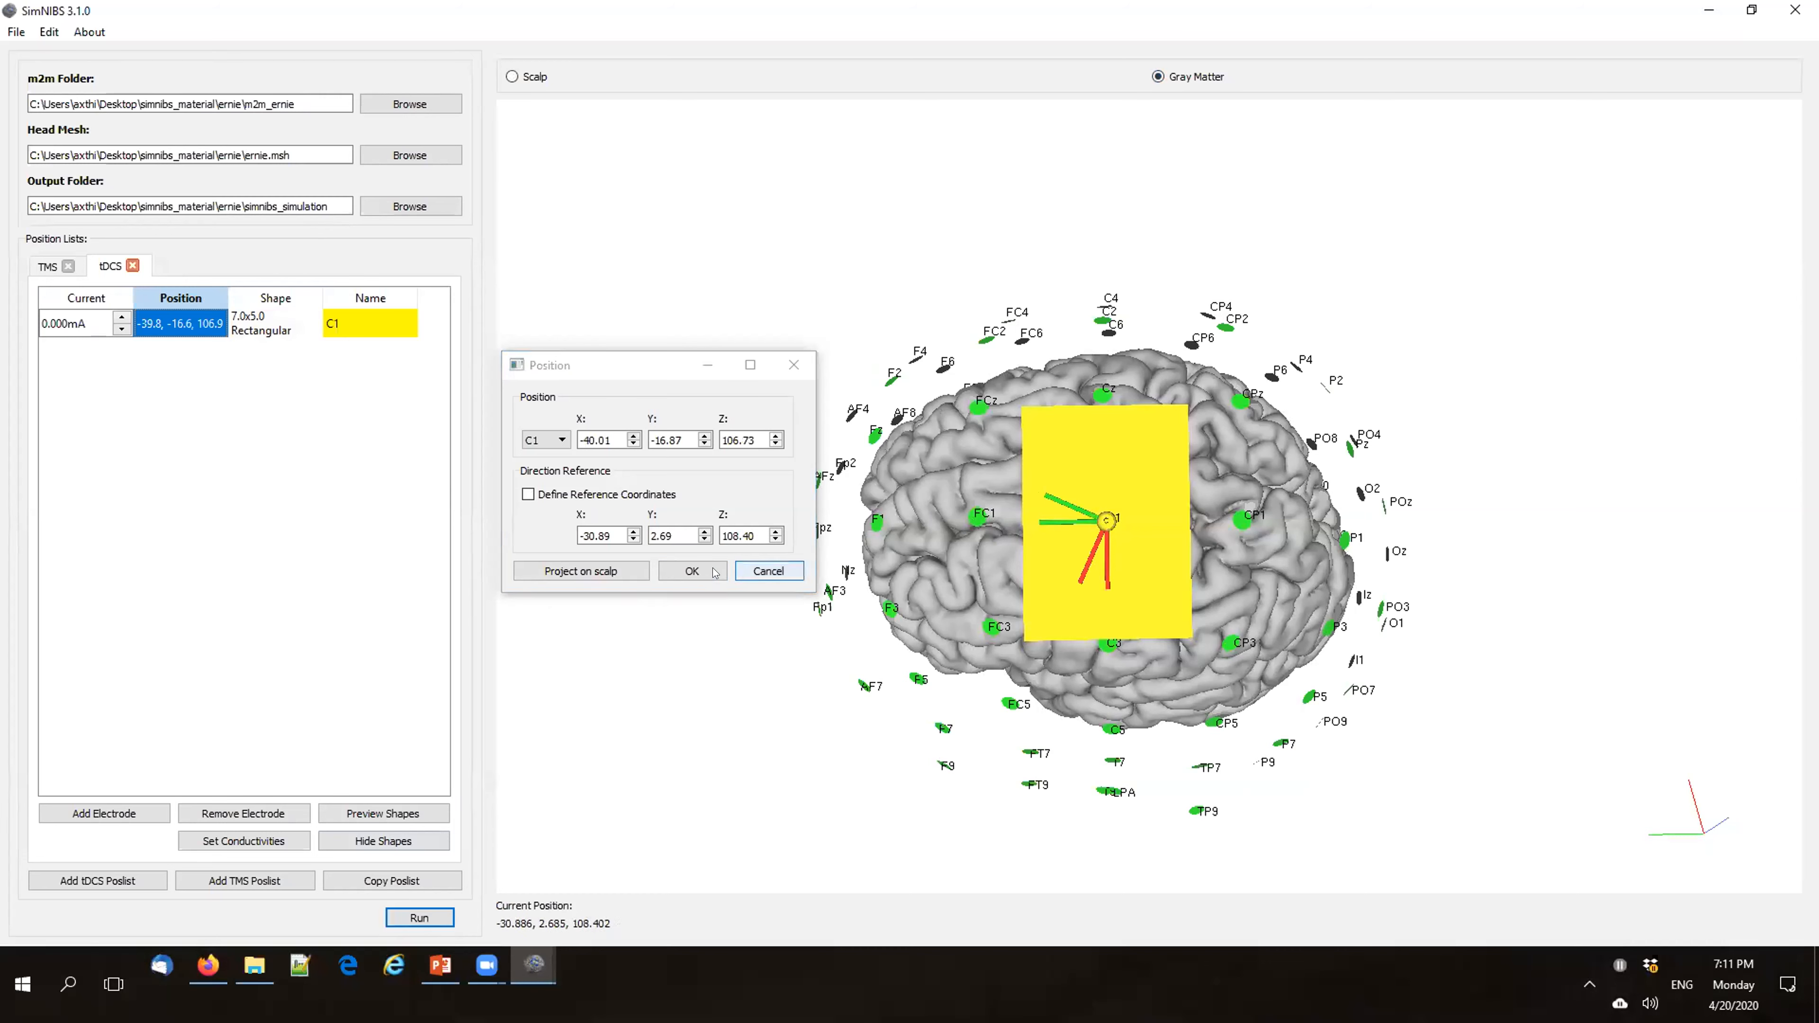
pyautogui.click(691, 572)
# Step: Add a second electrode and position it at the predefined Fp2 location
pyautogui.moveTo(1020, 677); pyautogui.dragTo(1095, 709)
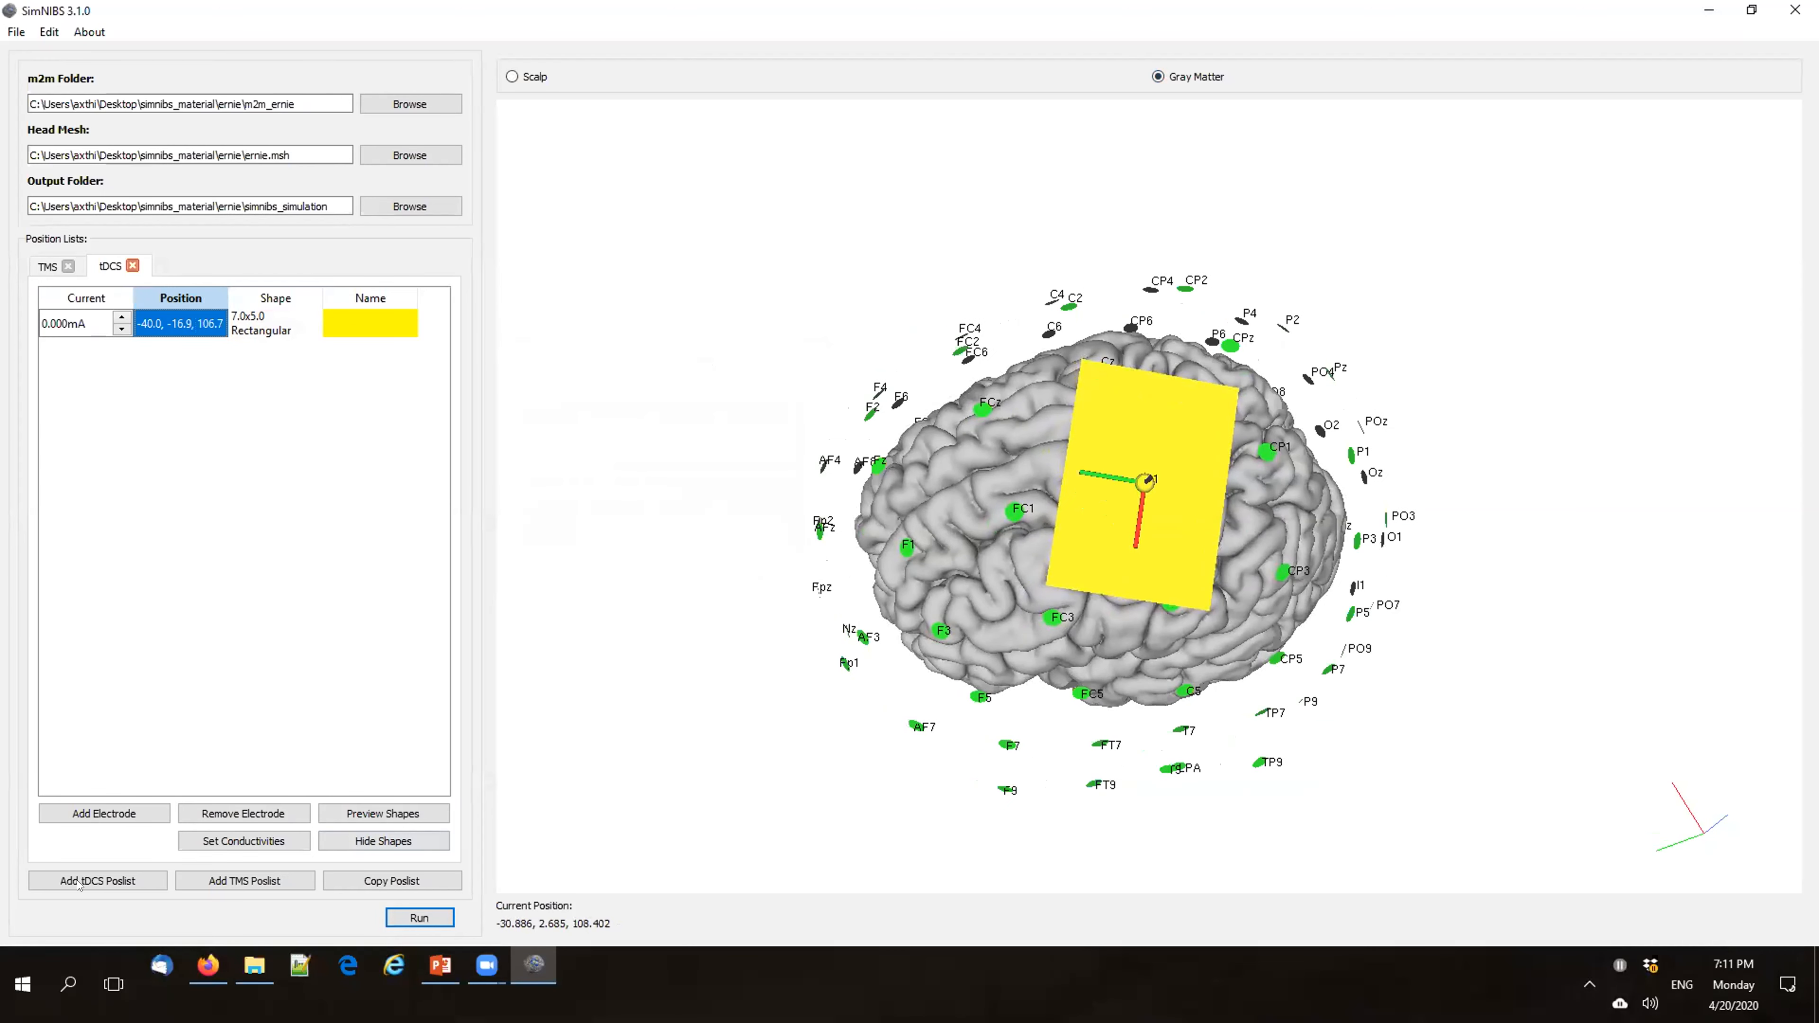
pyautogui.click(100, 812)
pyautogui.moveTo(963, 630); pyautogui.dragTo(245, 312)
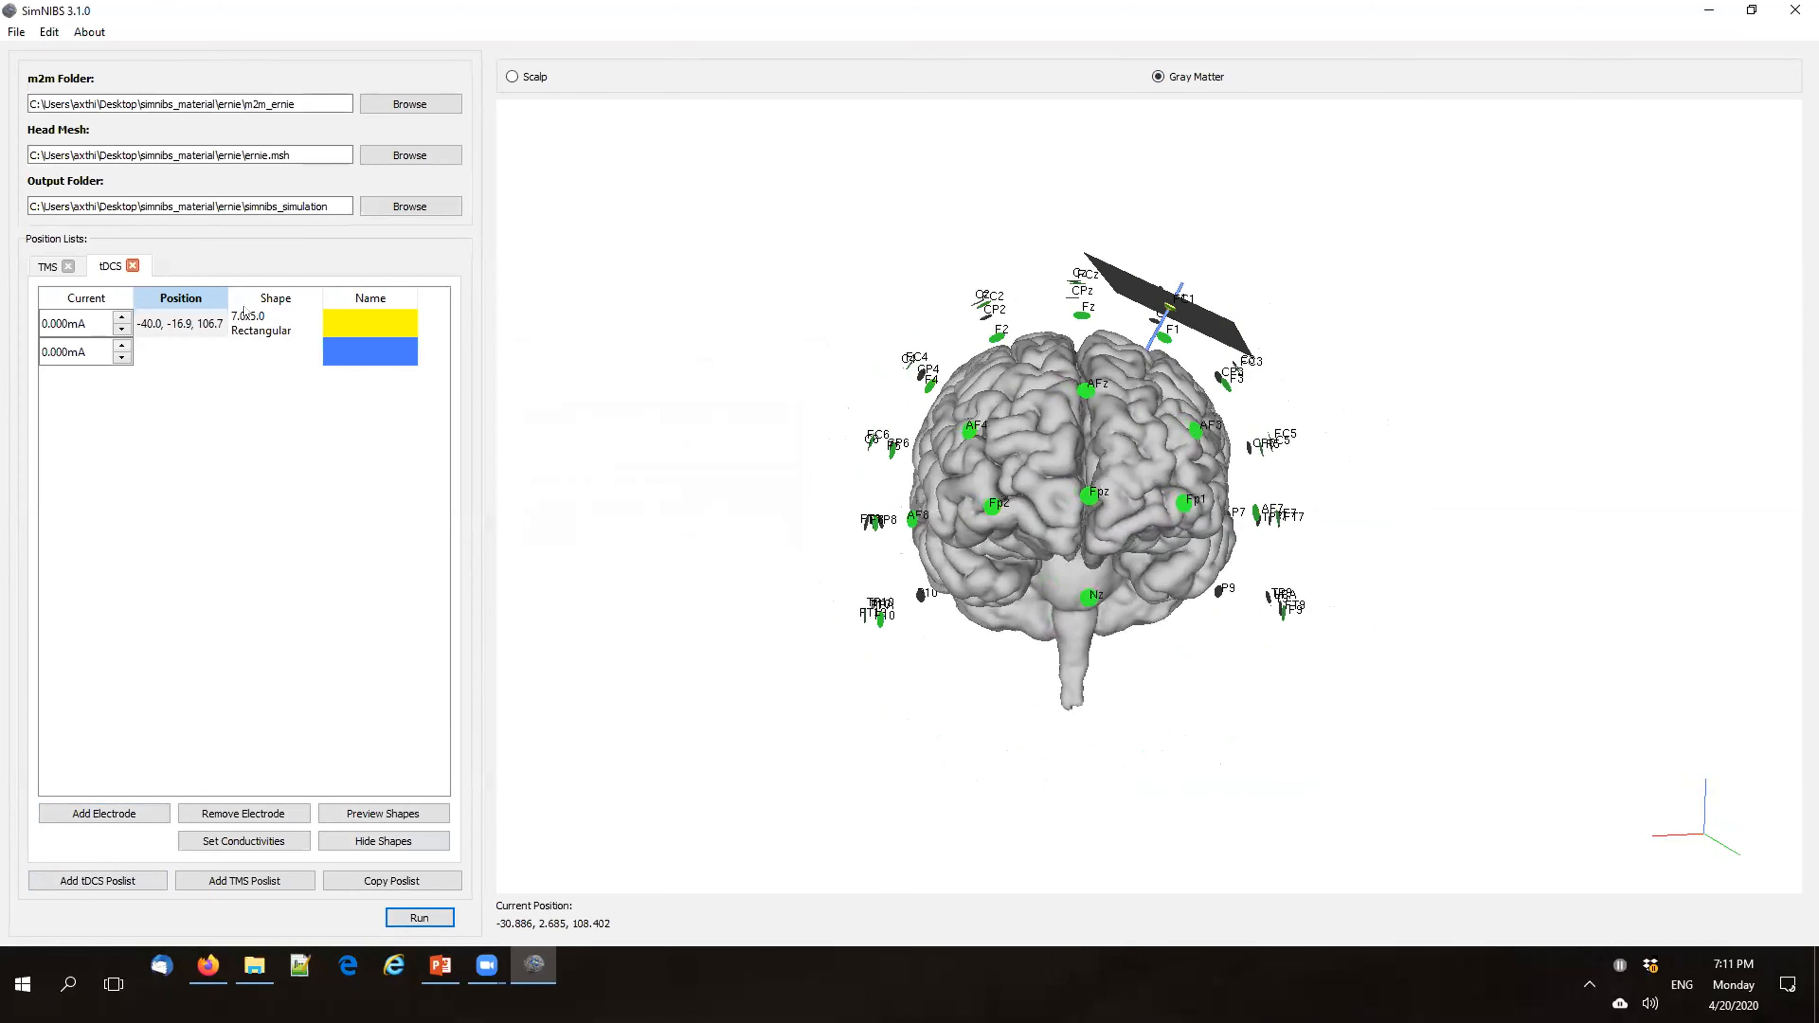
pyautogui.doubleClick(188, 351)
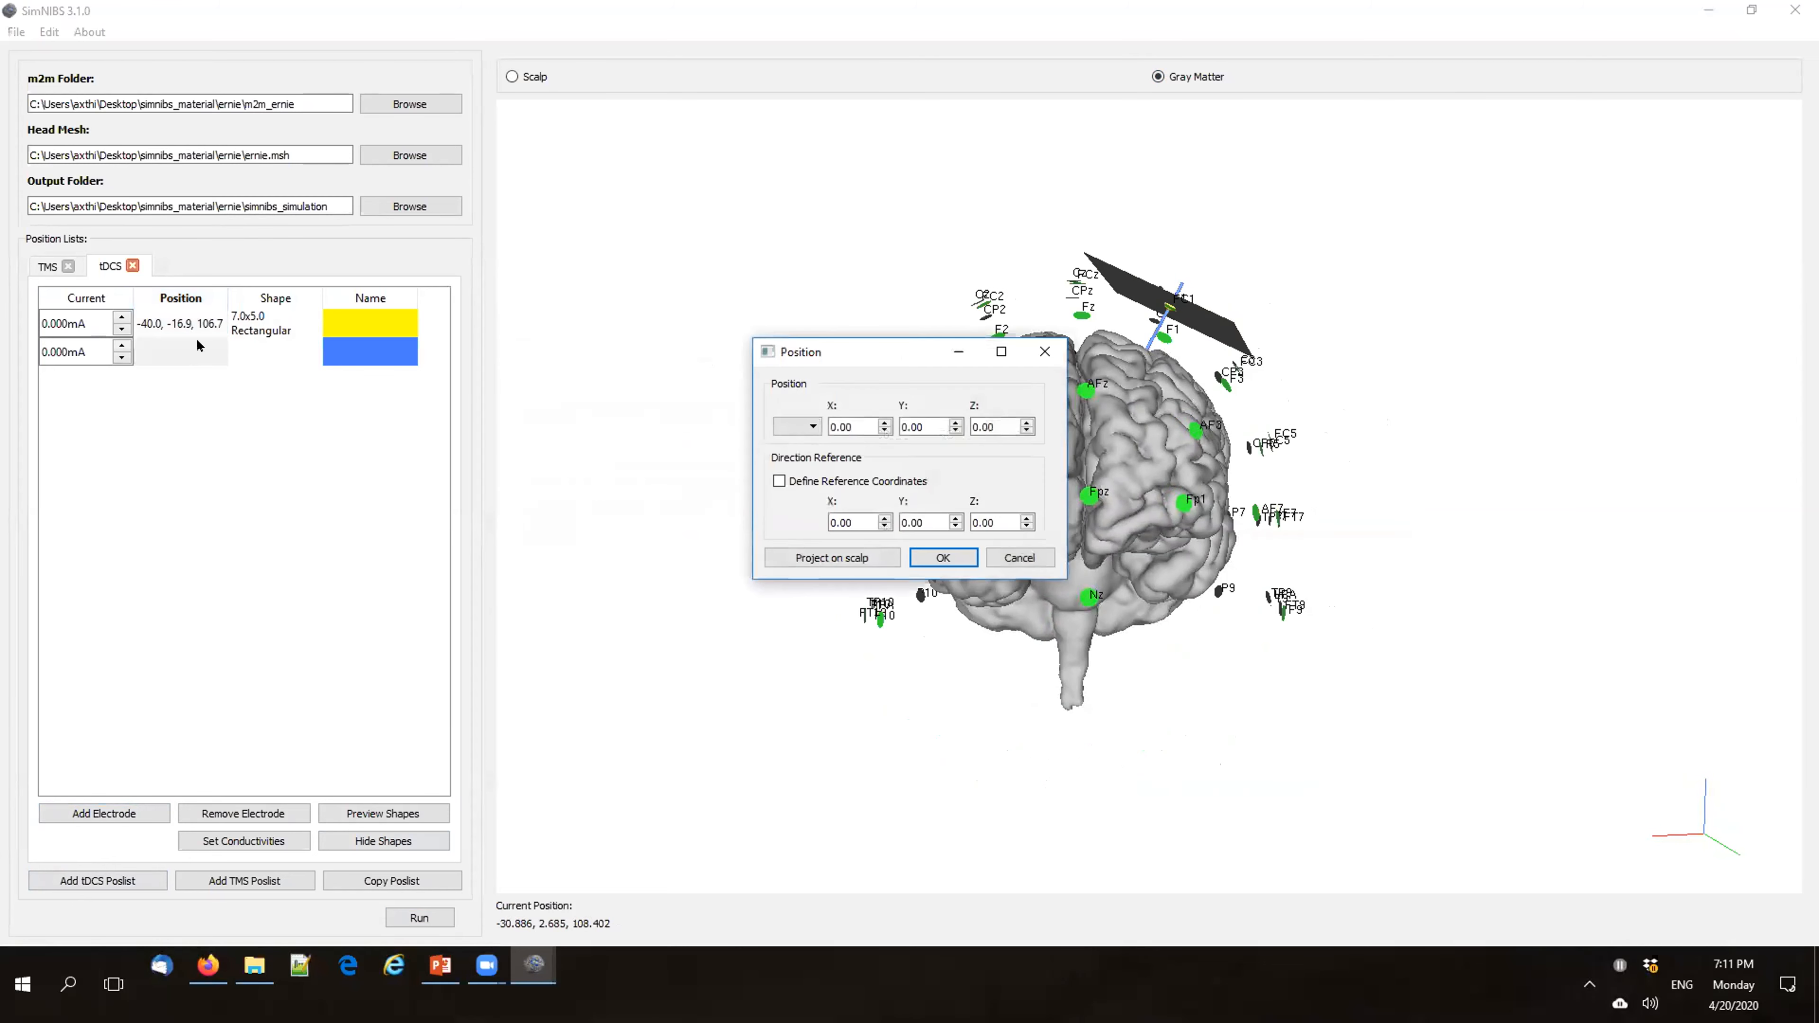
pyautogui.click(806, 427)
pyautogui.moveTo(812, 456); pyautogui.dragTo(820, 506)
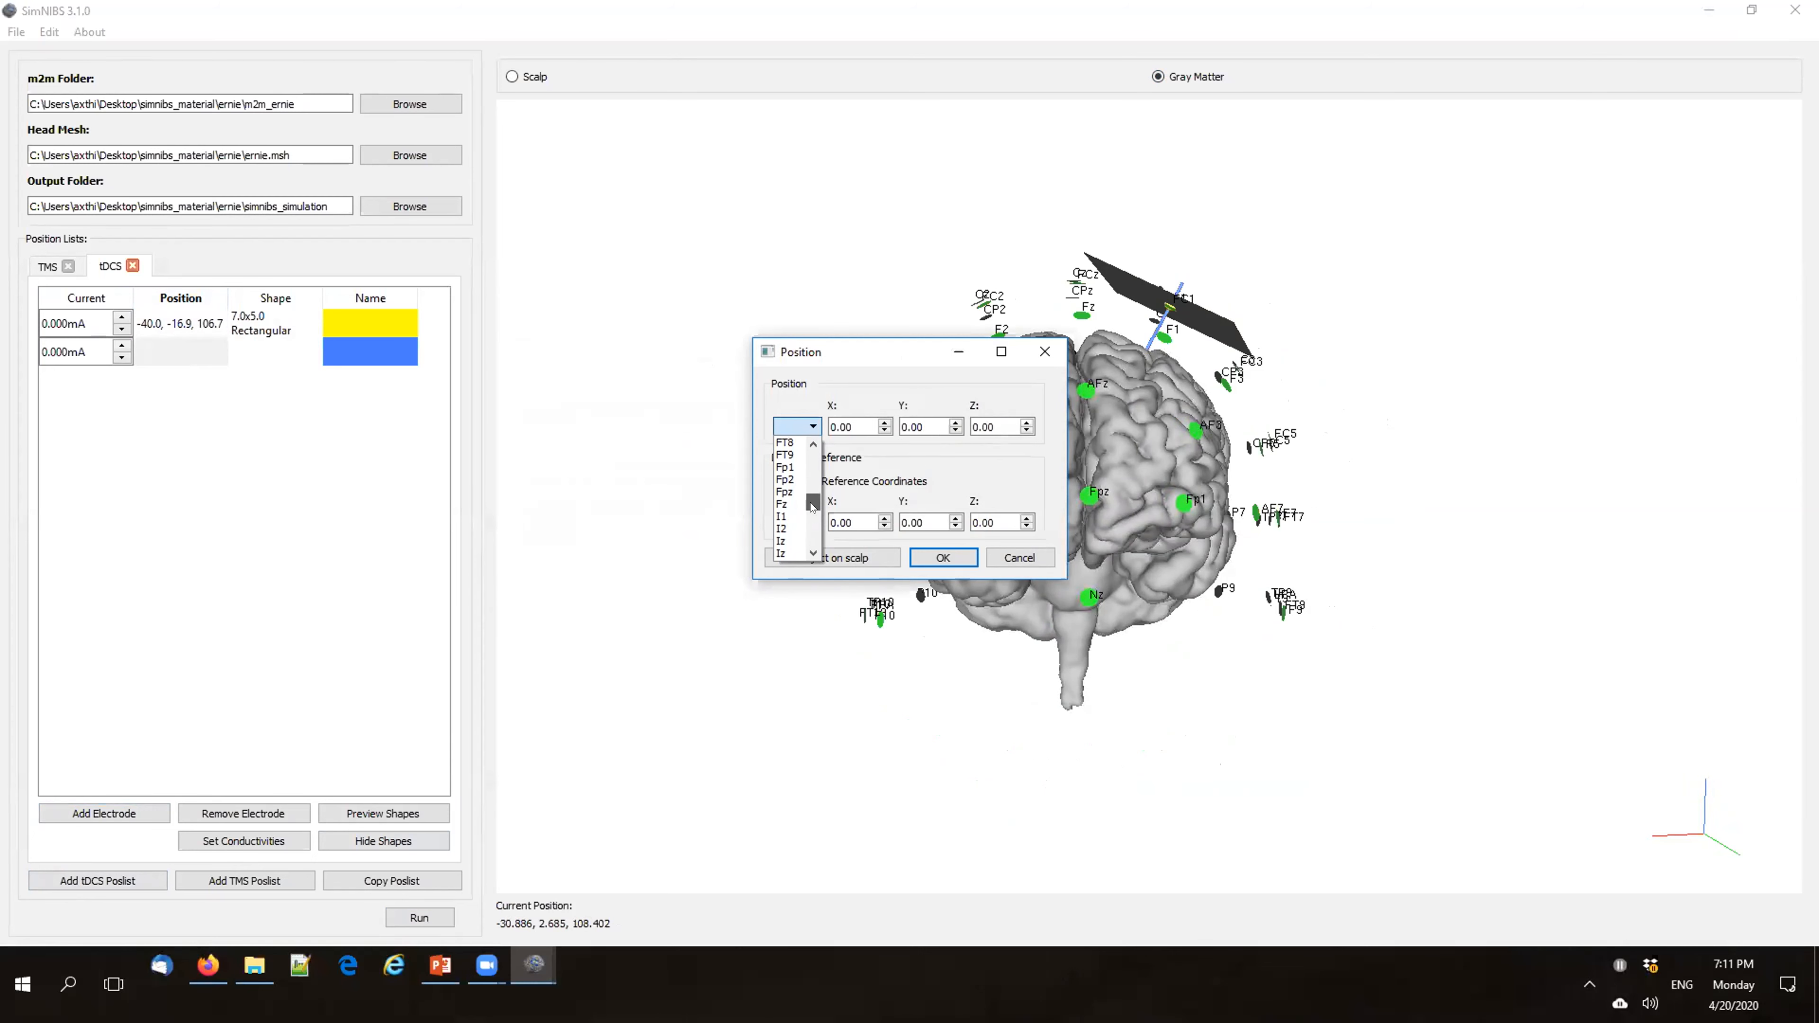
pyautogui.click(786, 479)
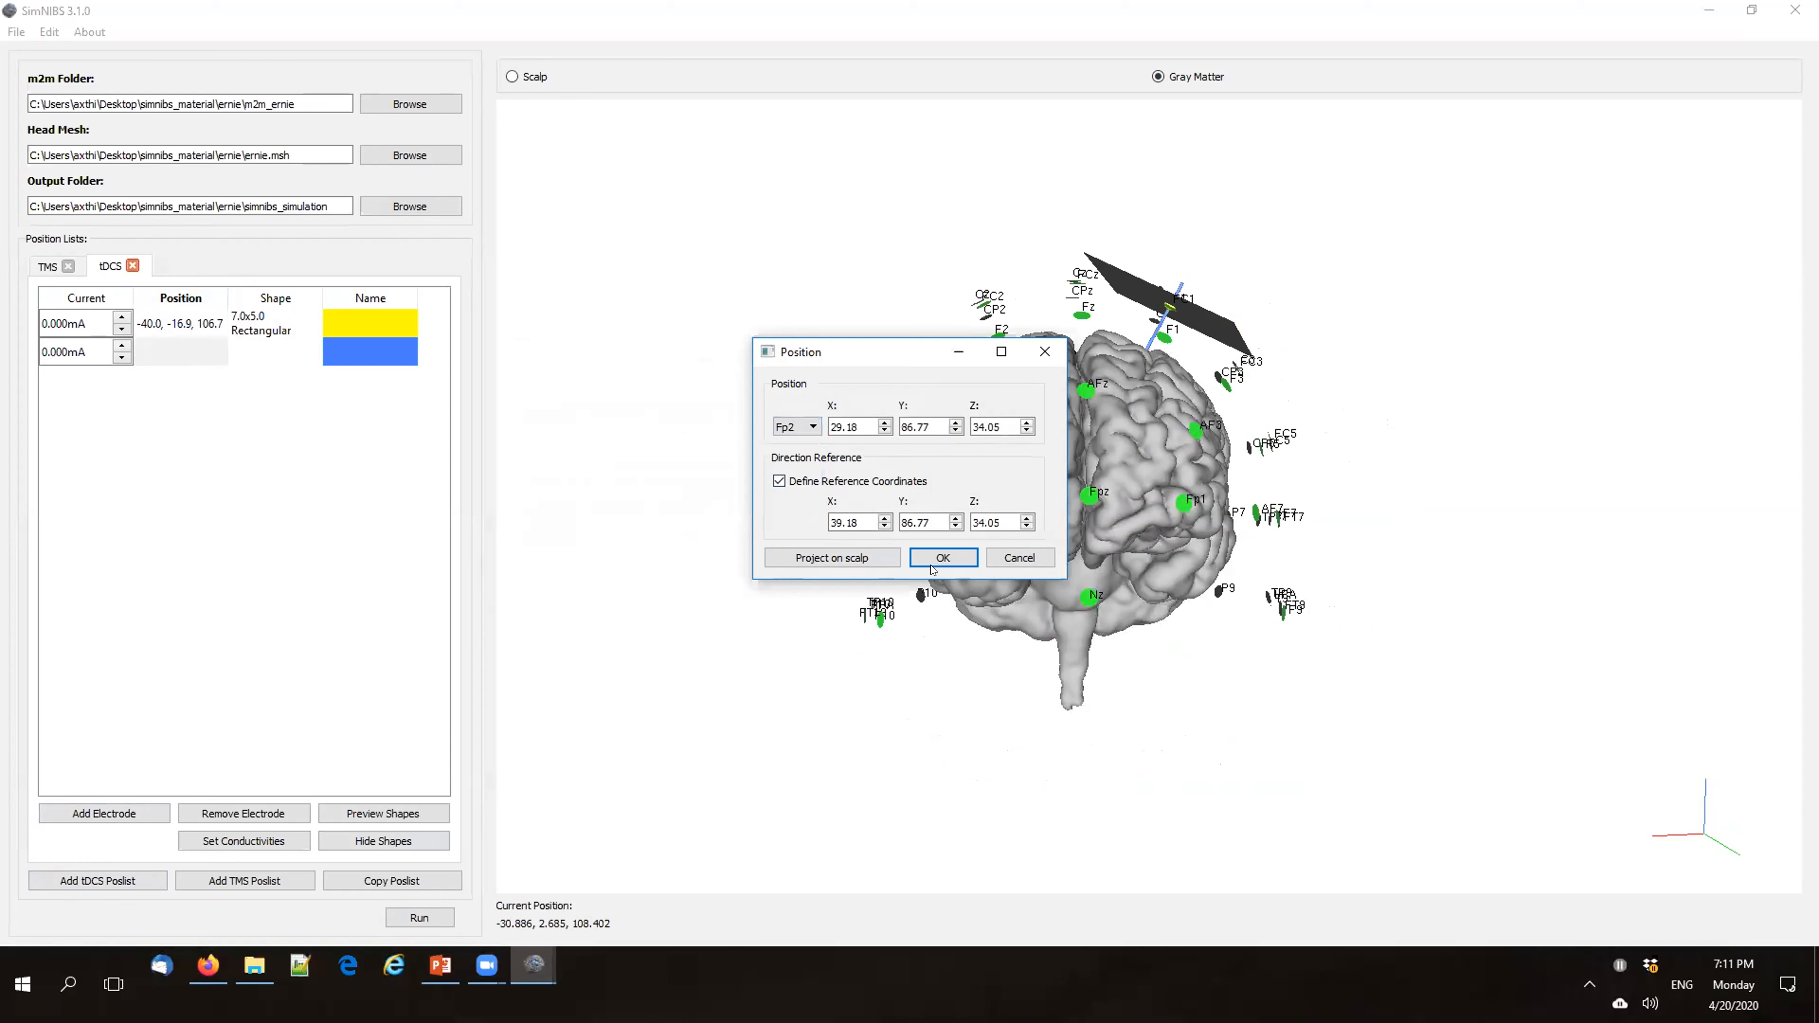
pyautogui.click(943, 558)
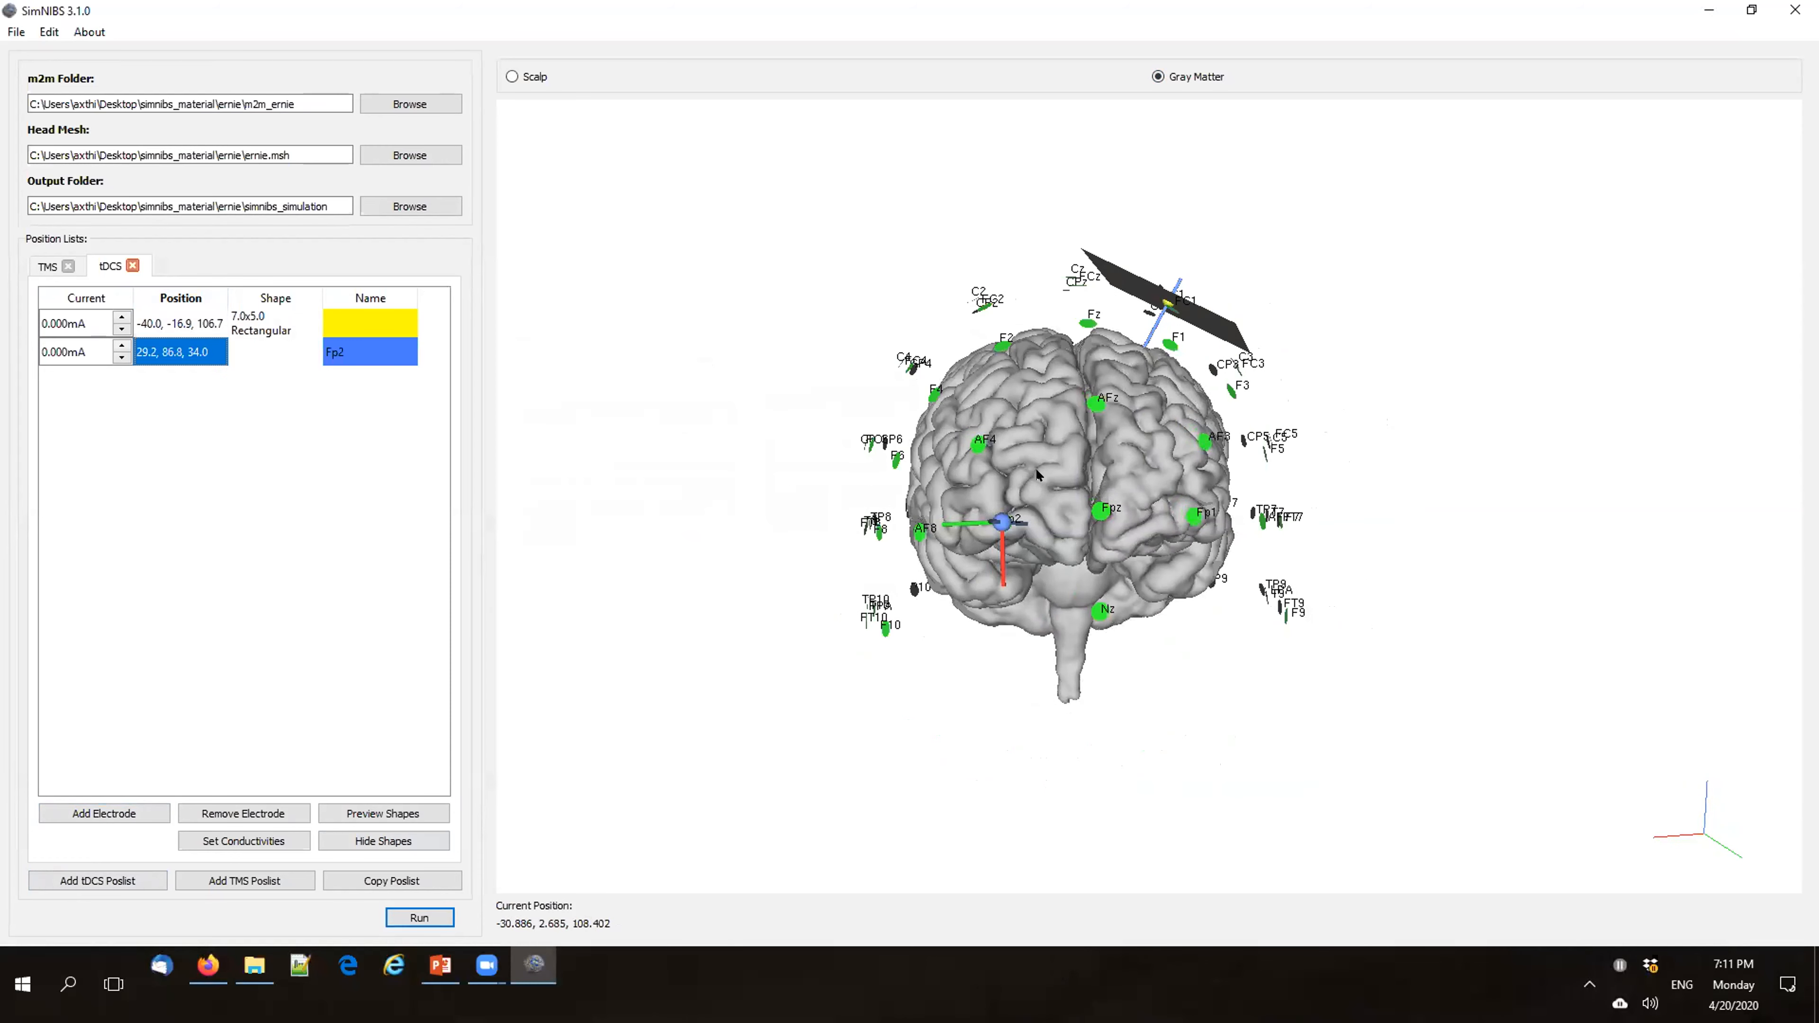
# Step: Show the scalp surface and copy the first electrode's rectangular 7 x 5 cm shape to the Fp2 electrode
pyautogui.click(511, 76)
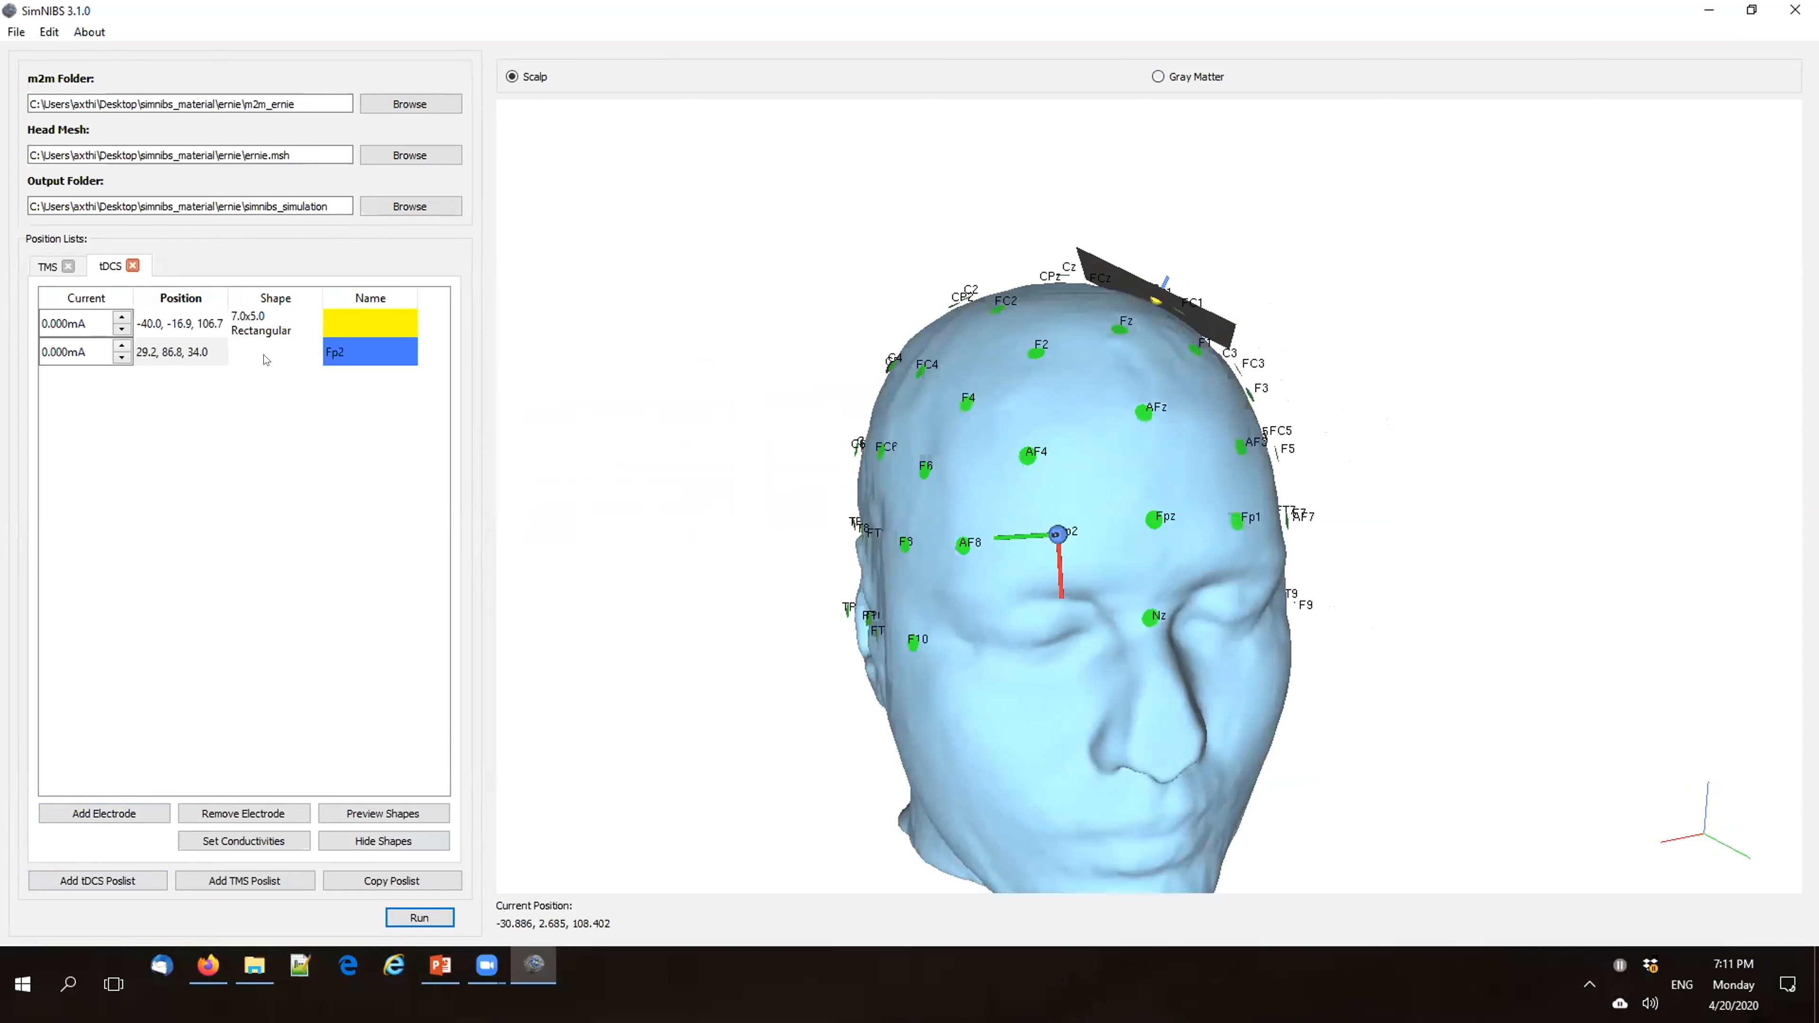
pyautogui.rightClick(261, 326)
pyautogui.click(307, 336)
pyautogui.click(249, 358)
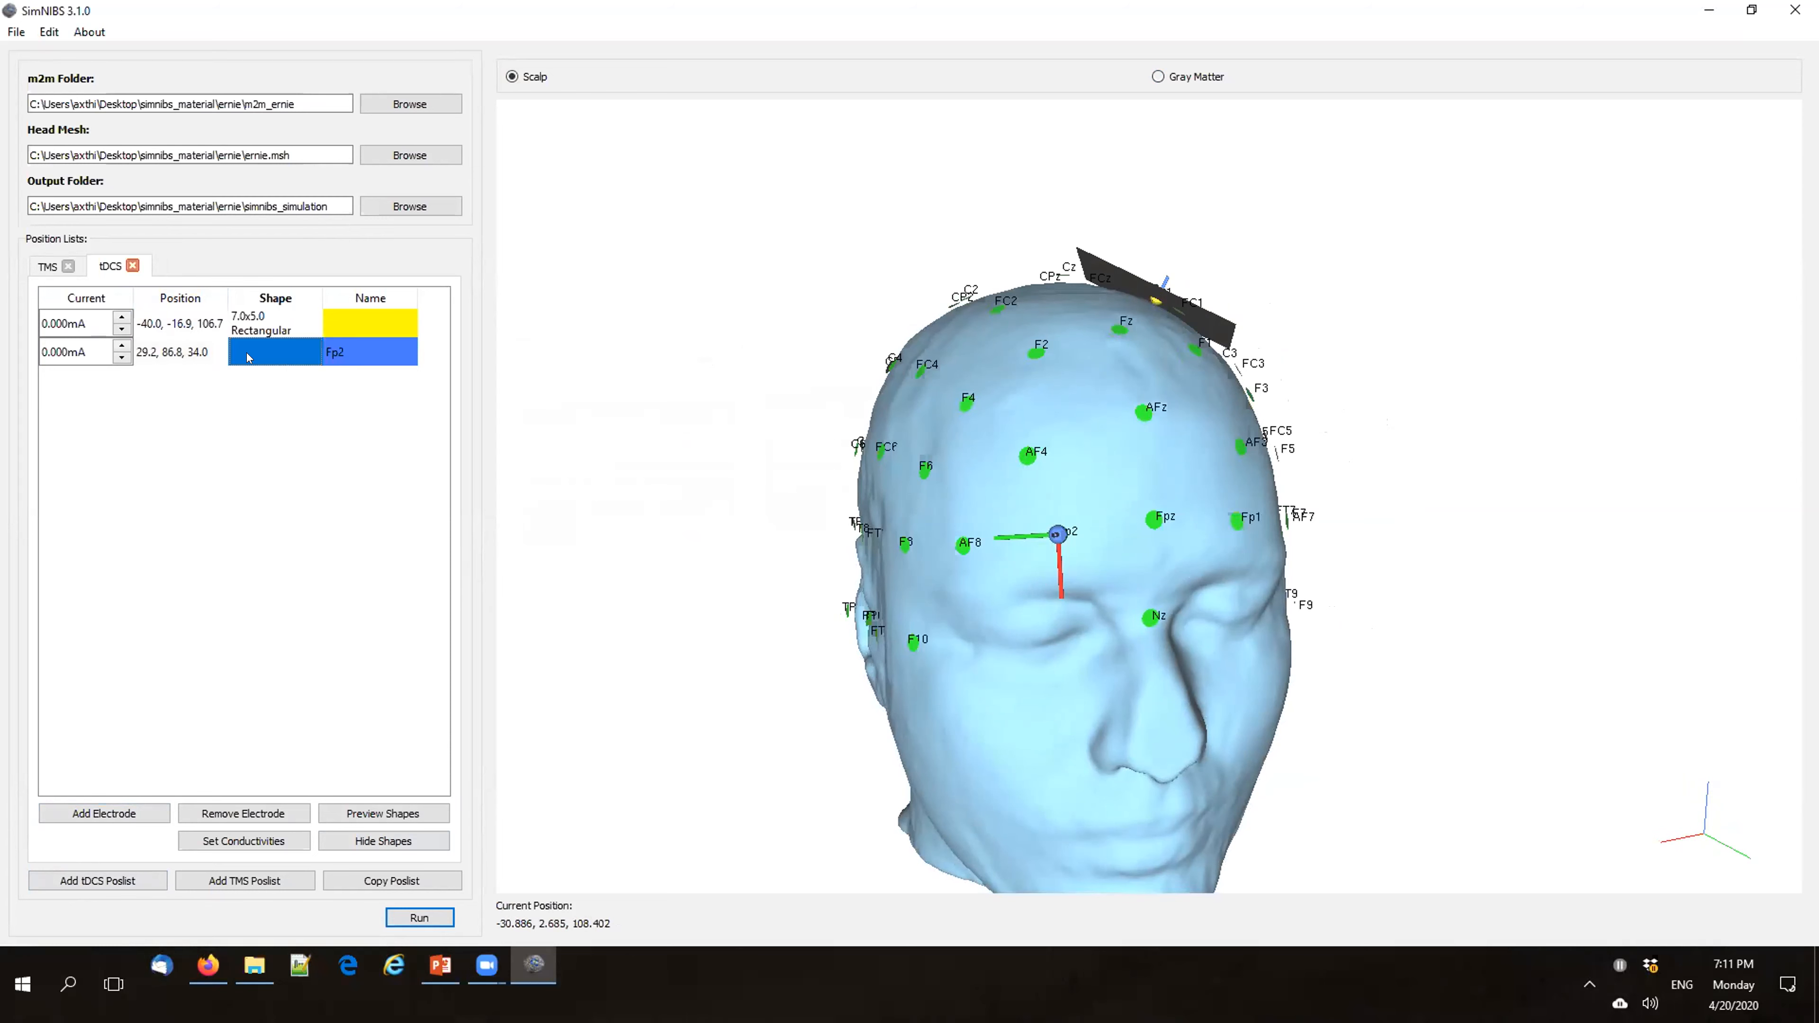
pyautogui.hotkey('ctrl', 'v')
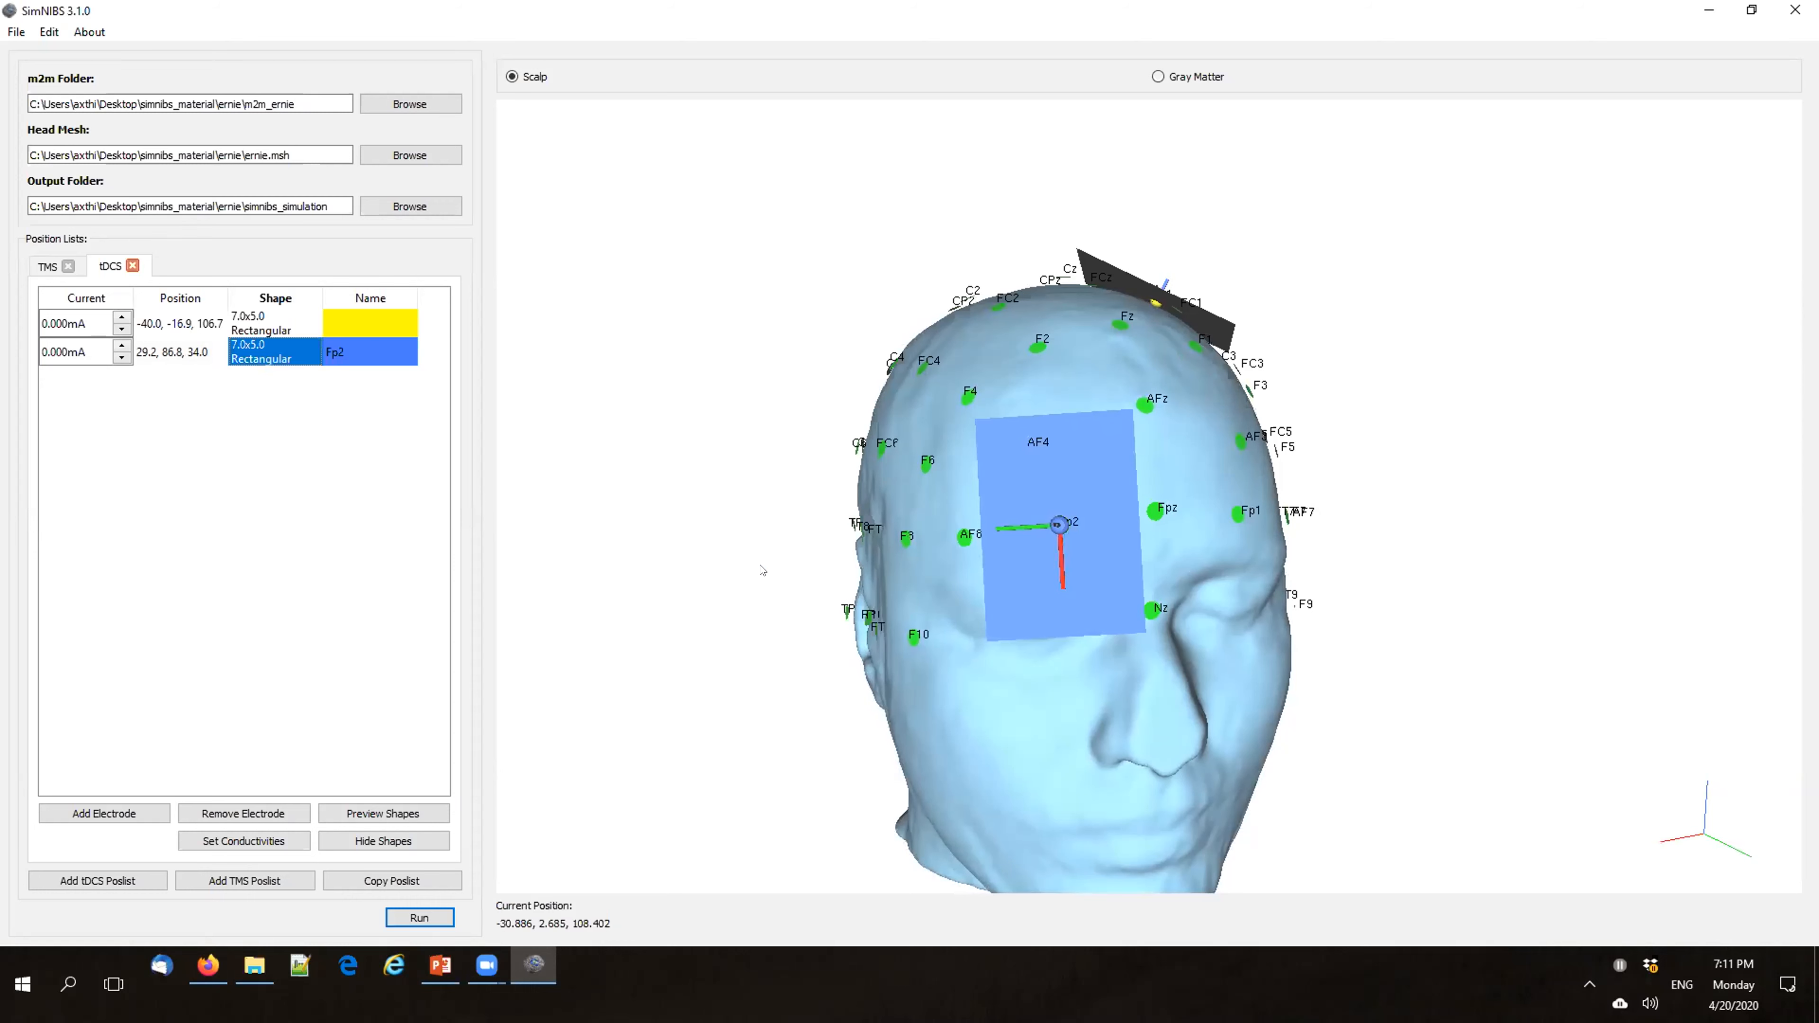
# Step: Reposition the Fp2 electrode's centre to about 29.99, 86.29, 34.78 and its direction reference to about 29.57, 84.16, 48.10
pyautogui.doubleClick(160, 347)
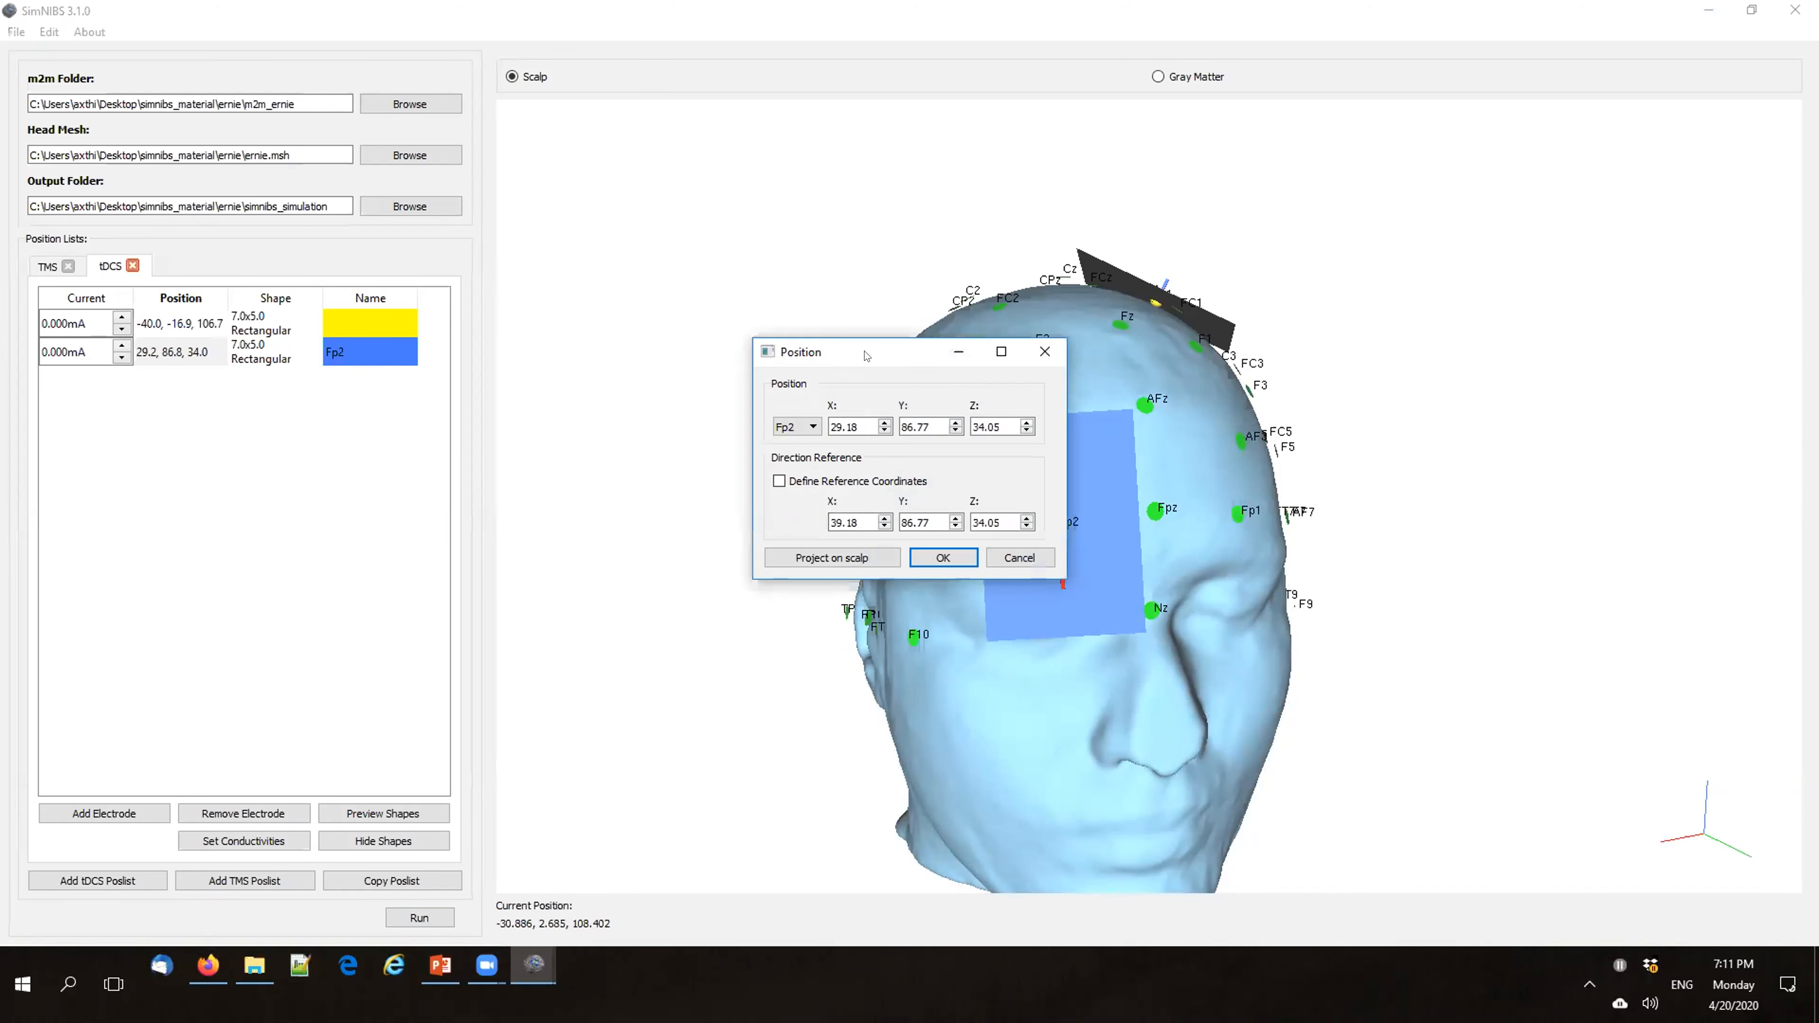
pyautogui.moveTo(867, 355); pyautogui.dragTo(729, 359)
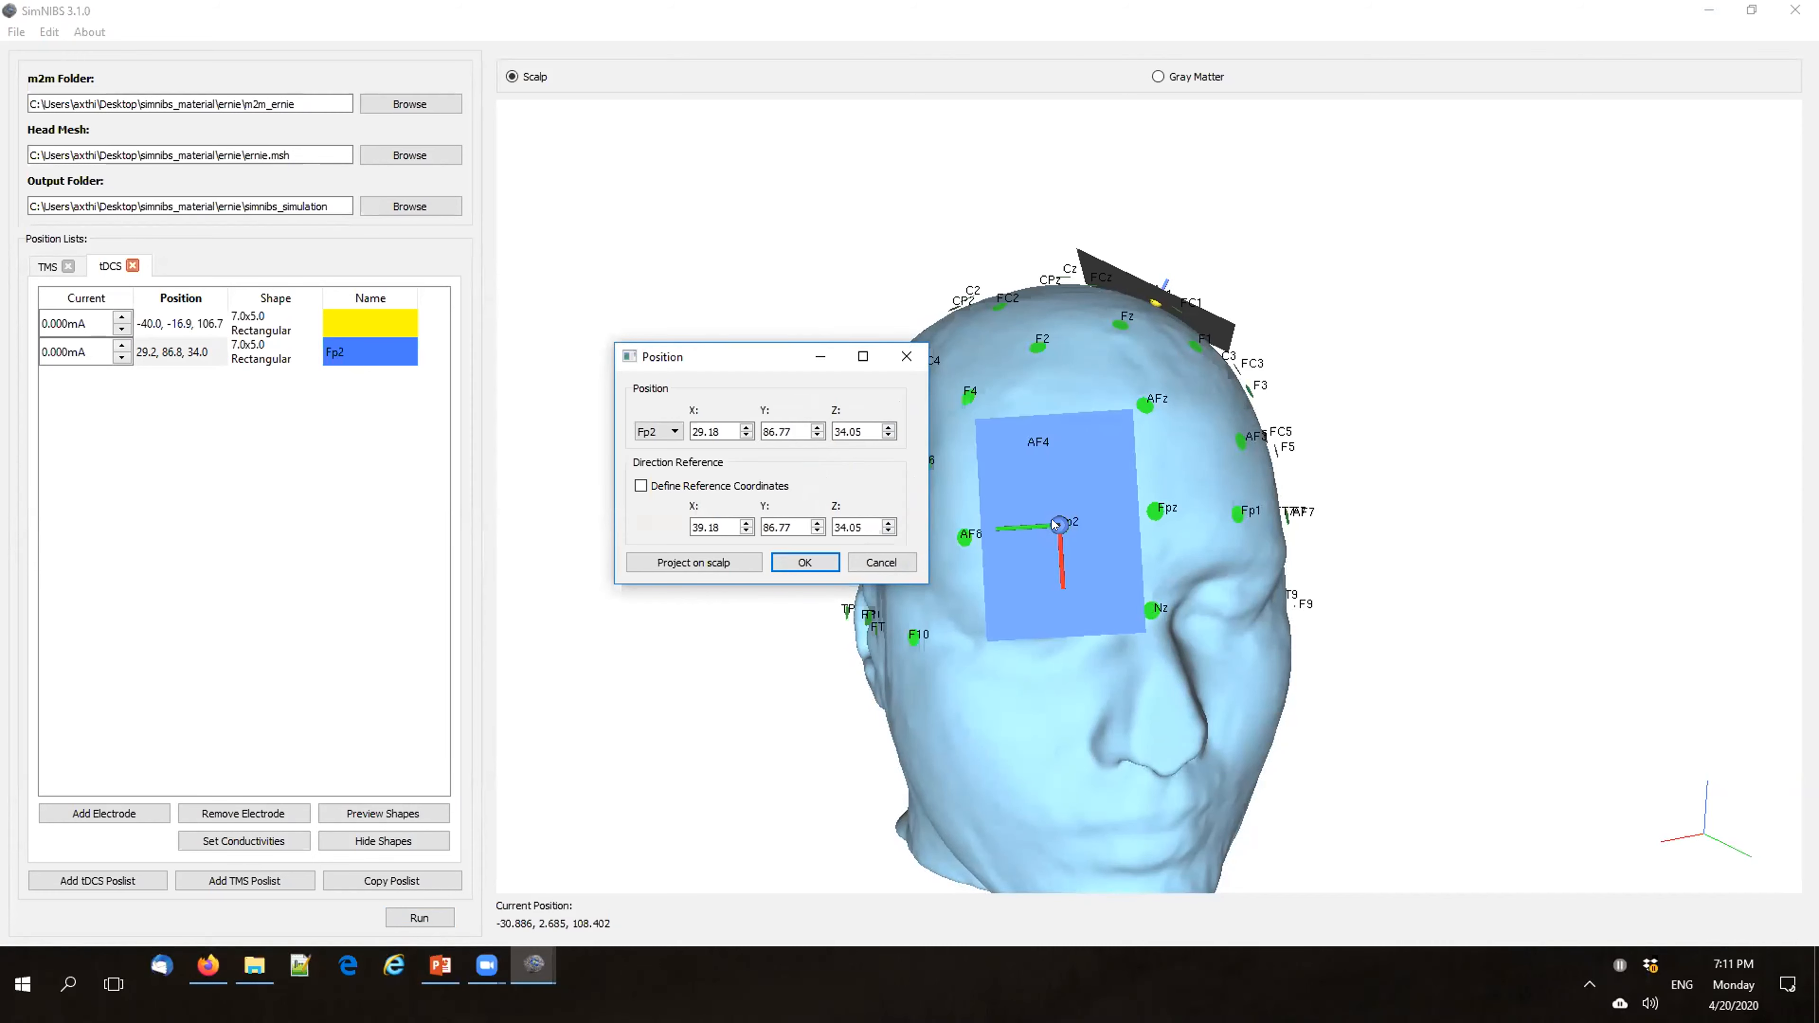
pyautogui.click(1057, 524)
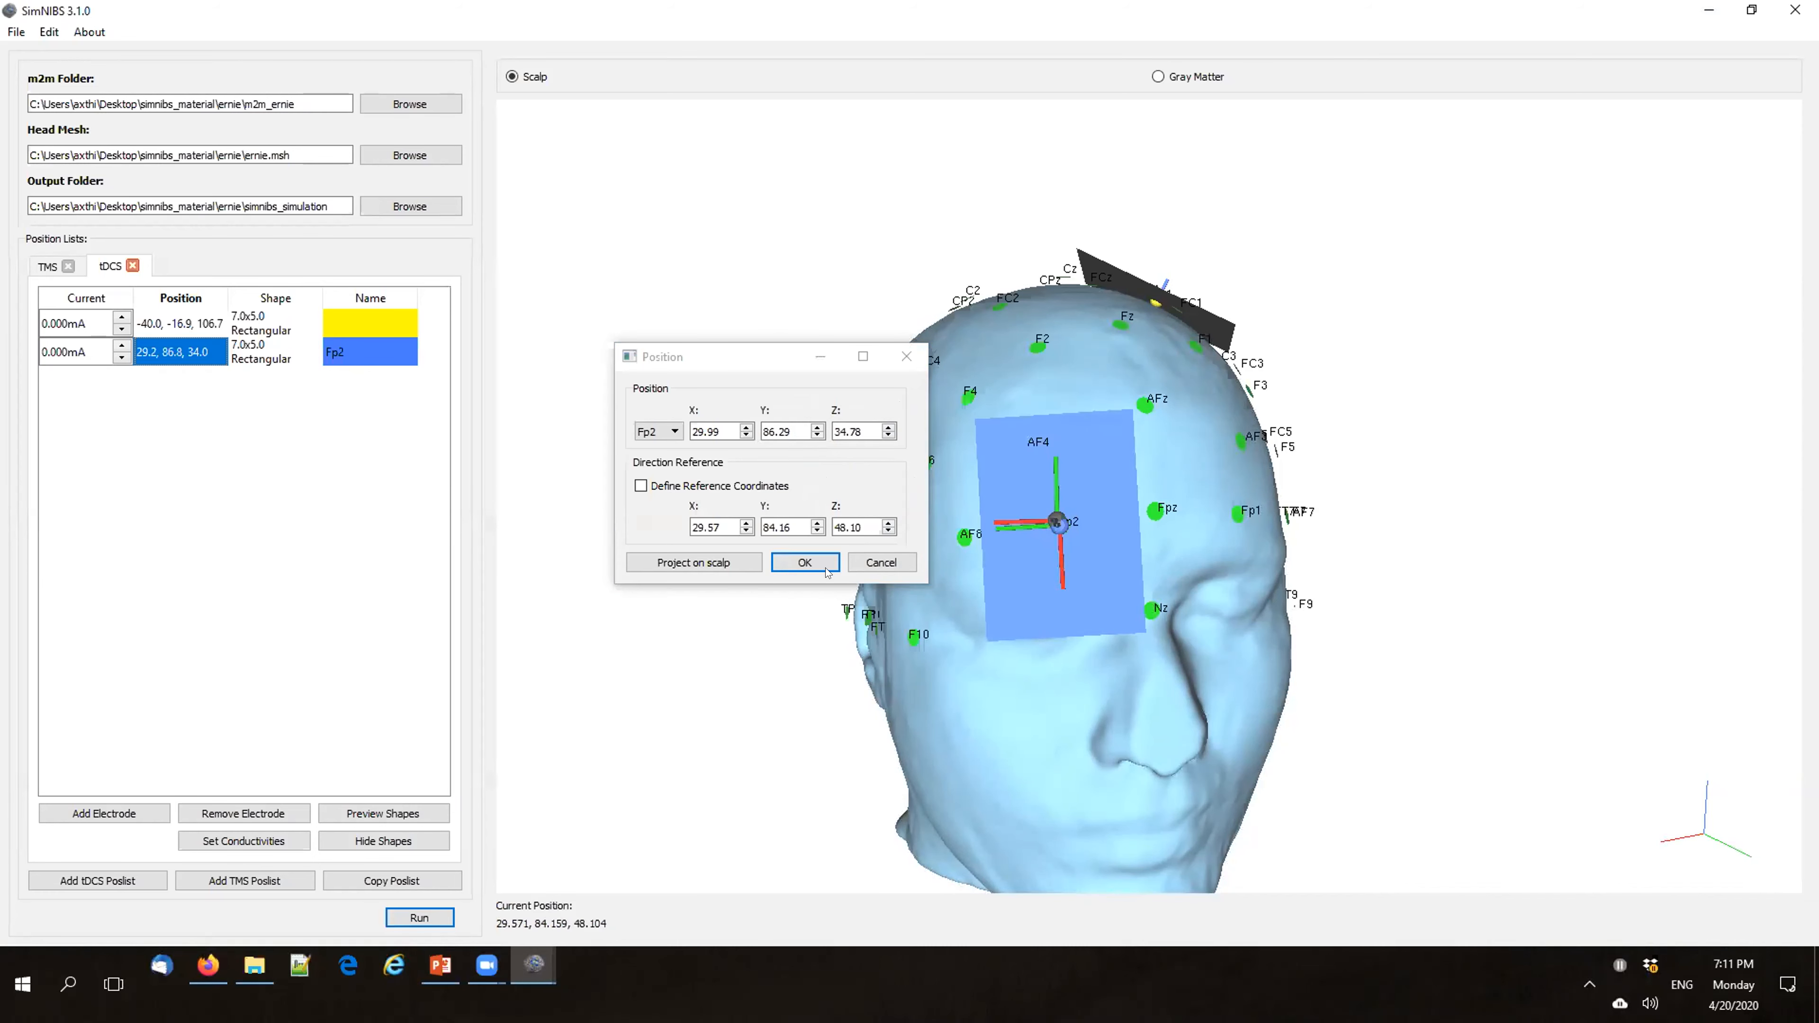
pyautogui.click(804, 562)
pyautogui.moveTo(1112, 551); pyautogui.dragTo(913, 597)
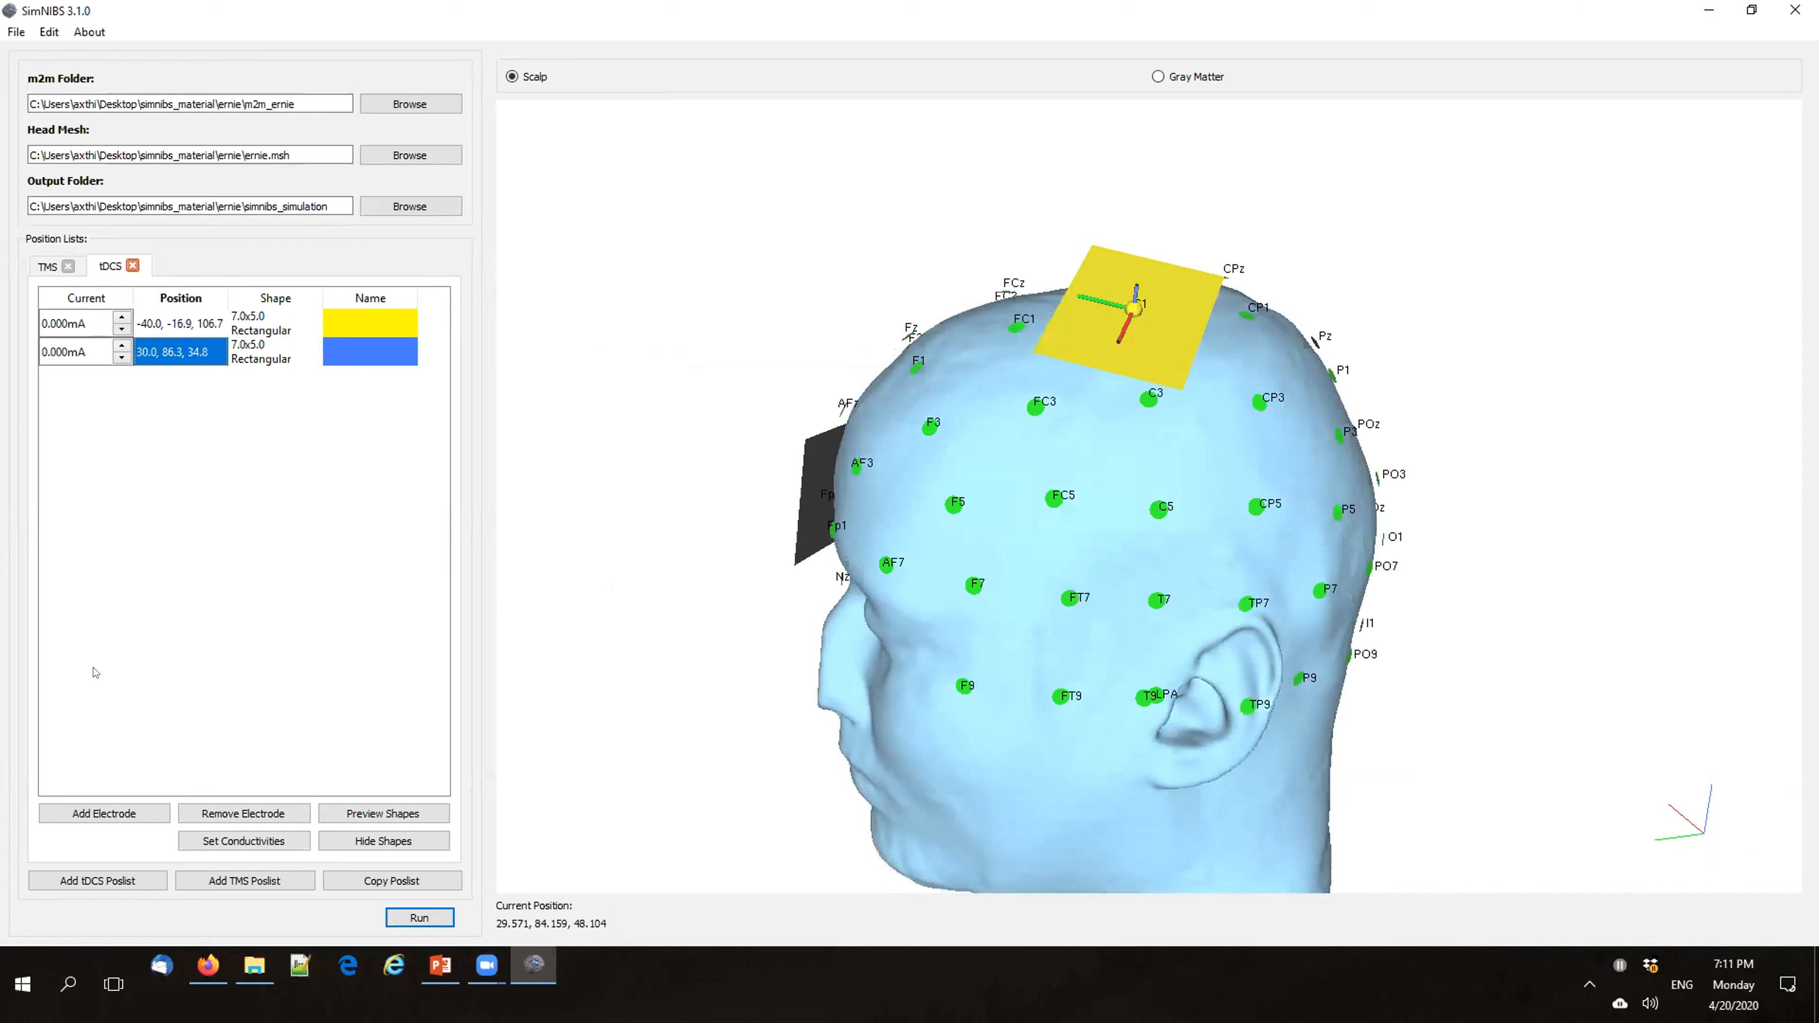
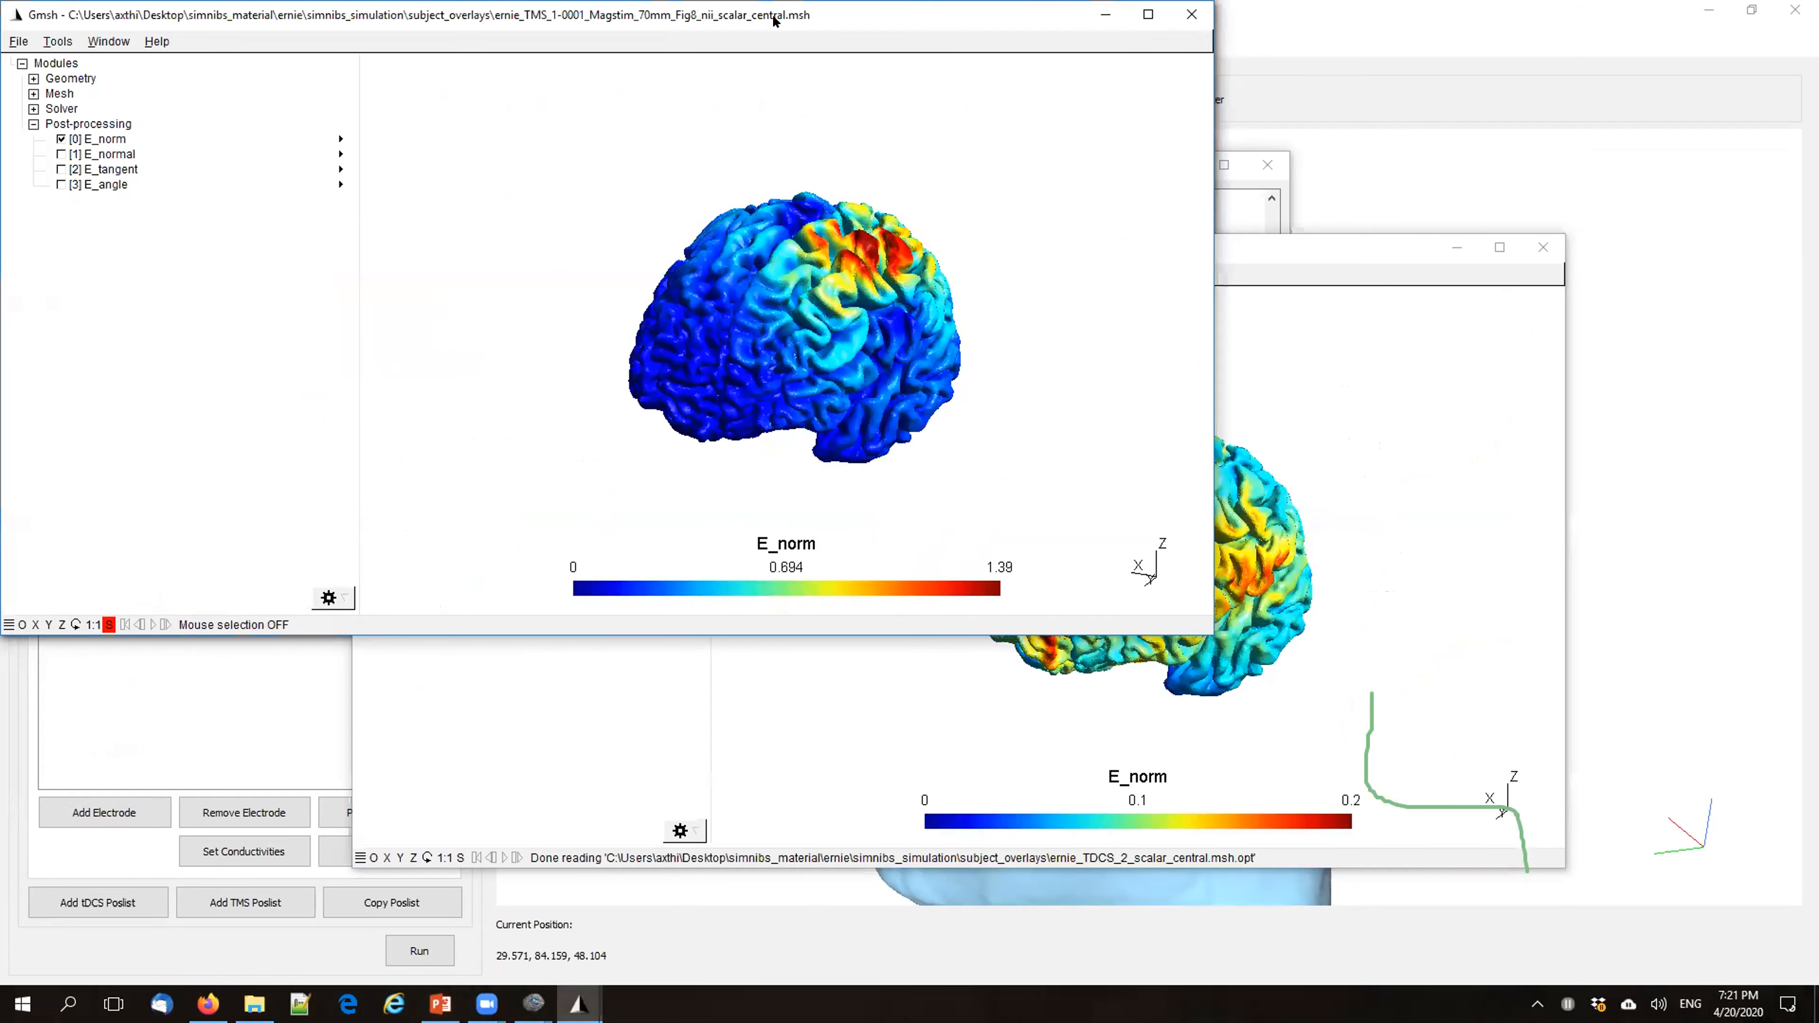
# Step: Review the simulation progress log down to its end and minimise its window
pyautogui.moveTo(774, 22); pyautogui.dragTo(773, 291)
pyautogui.click(1280, 220)
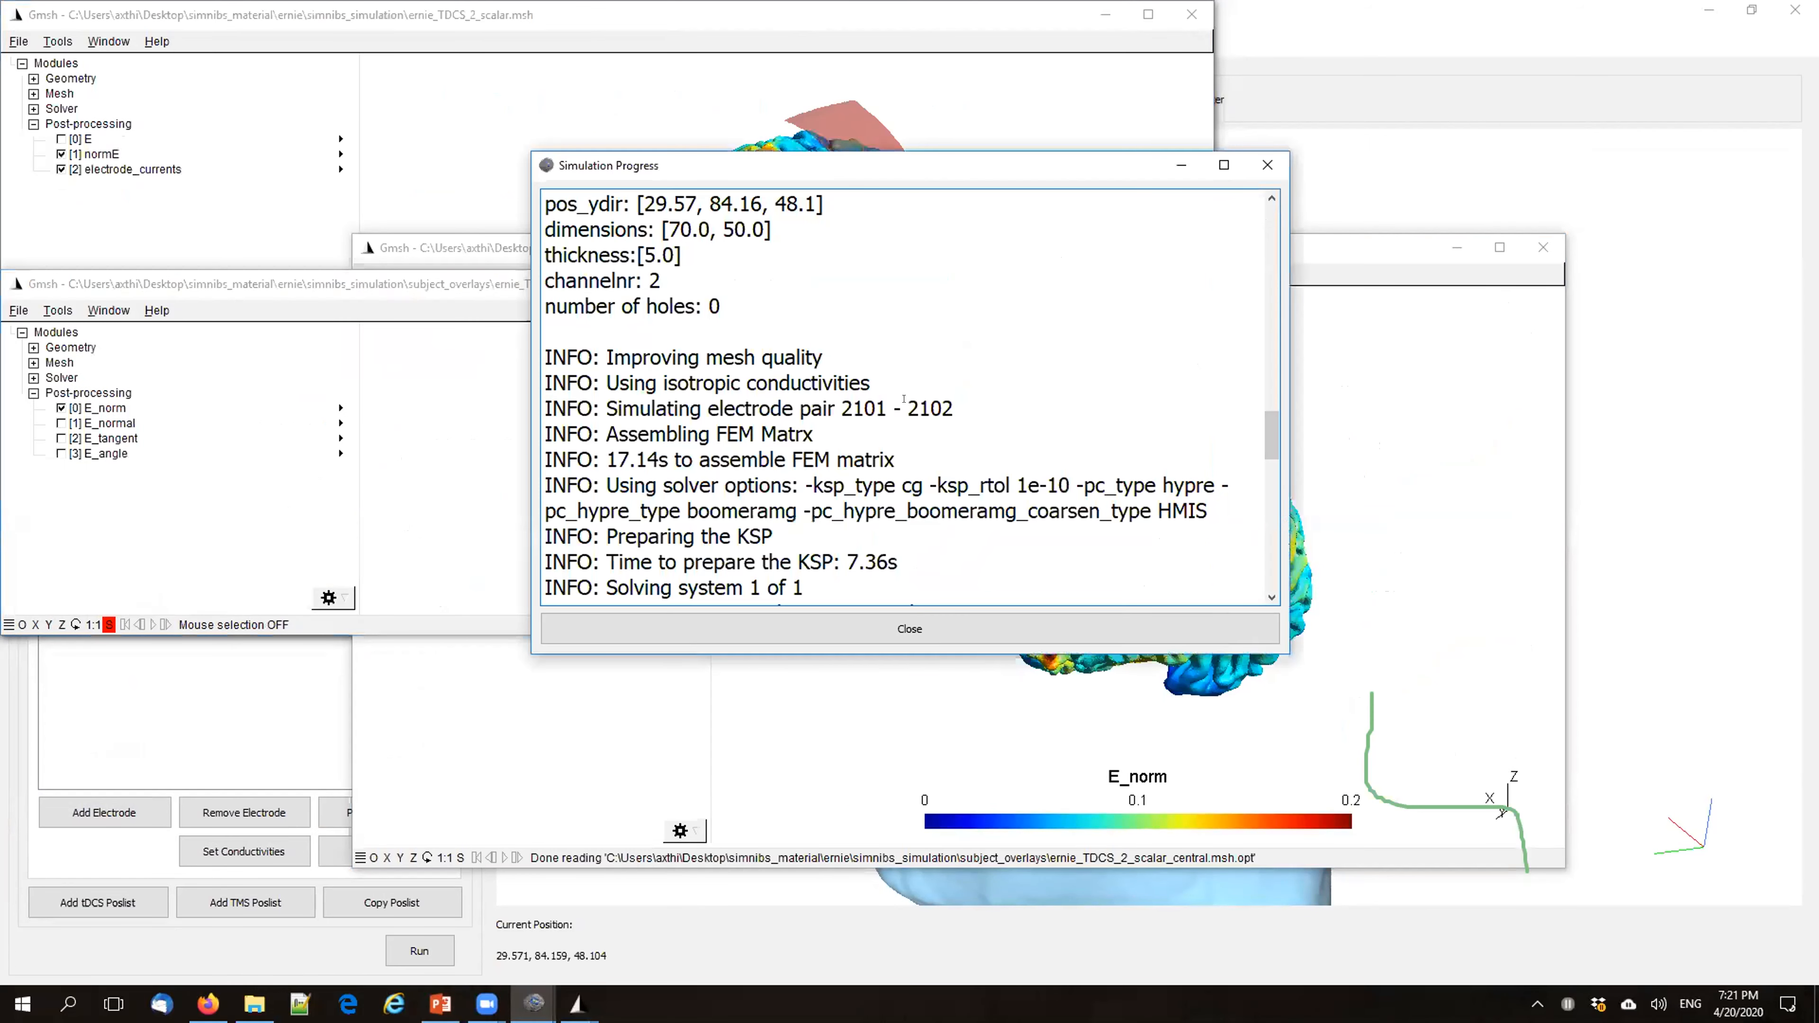
pyautogui.scroll(-15, 904, 399)
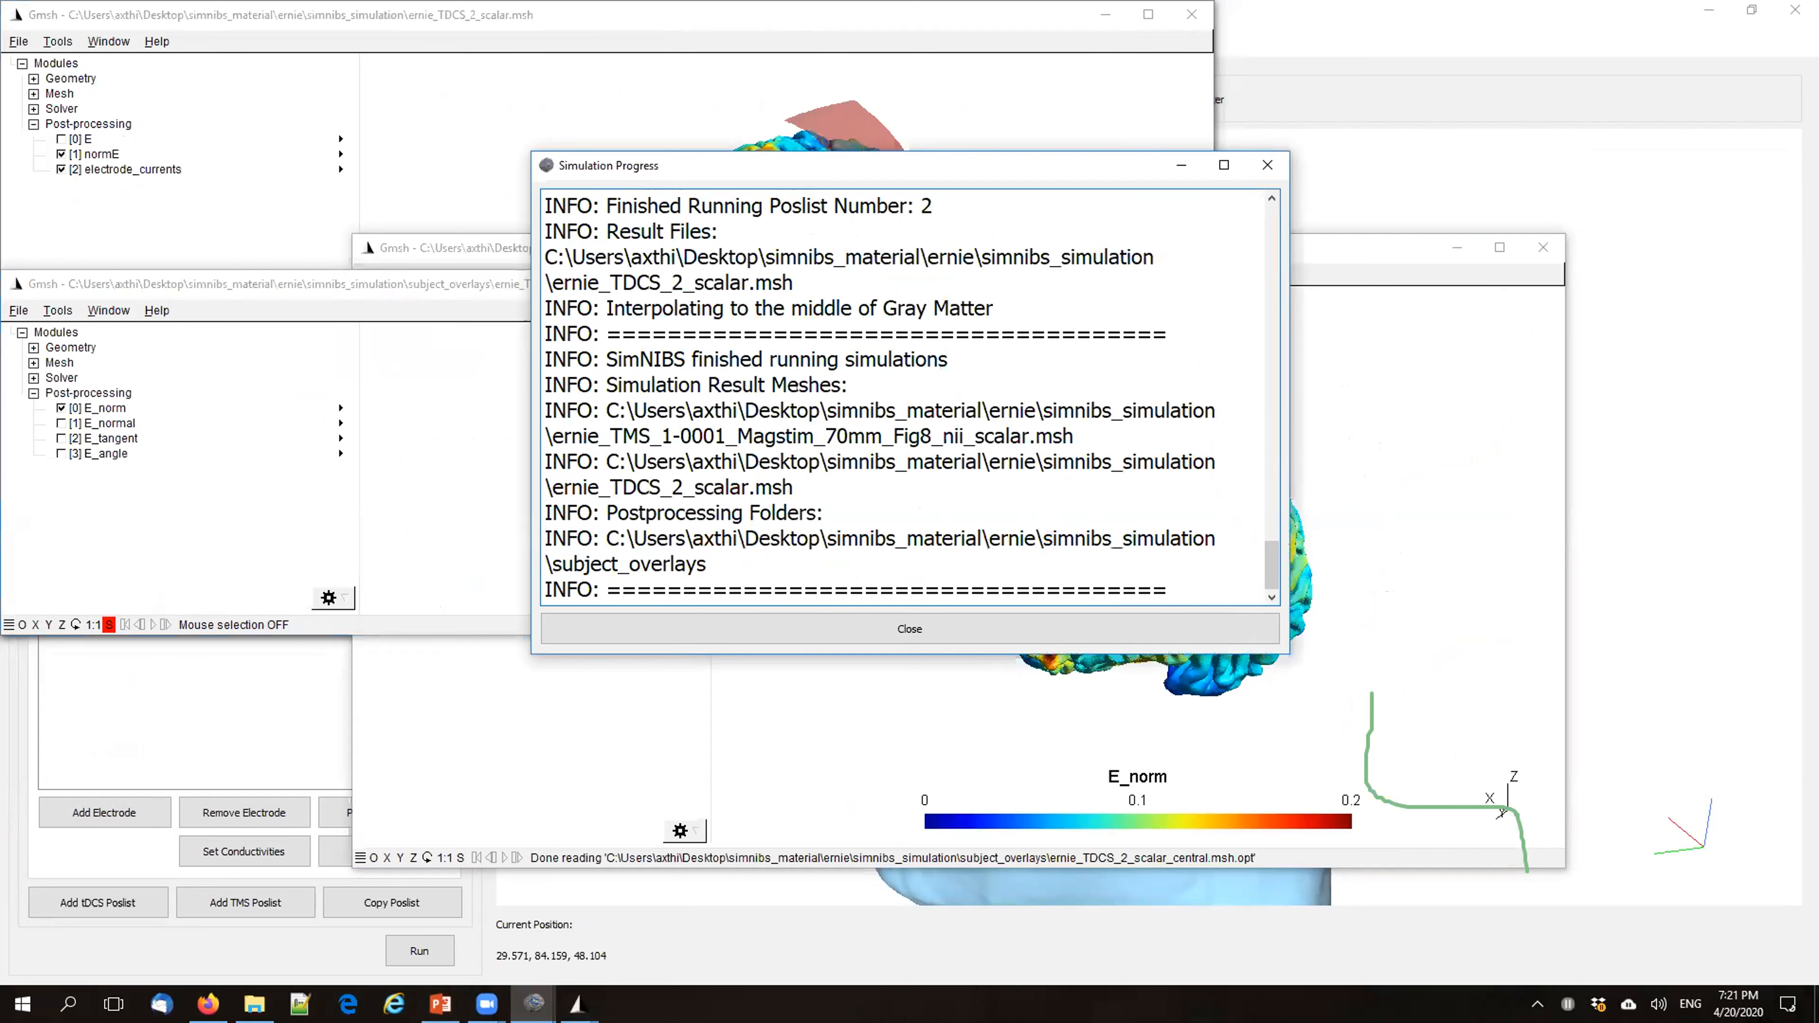
pyautogui.click(1181, 166)
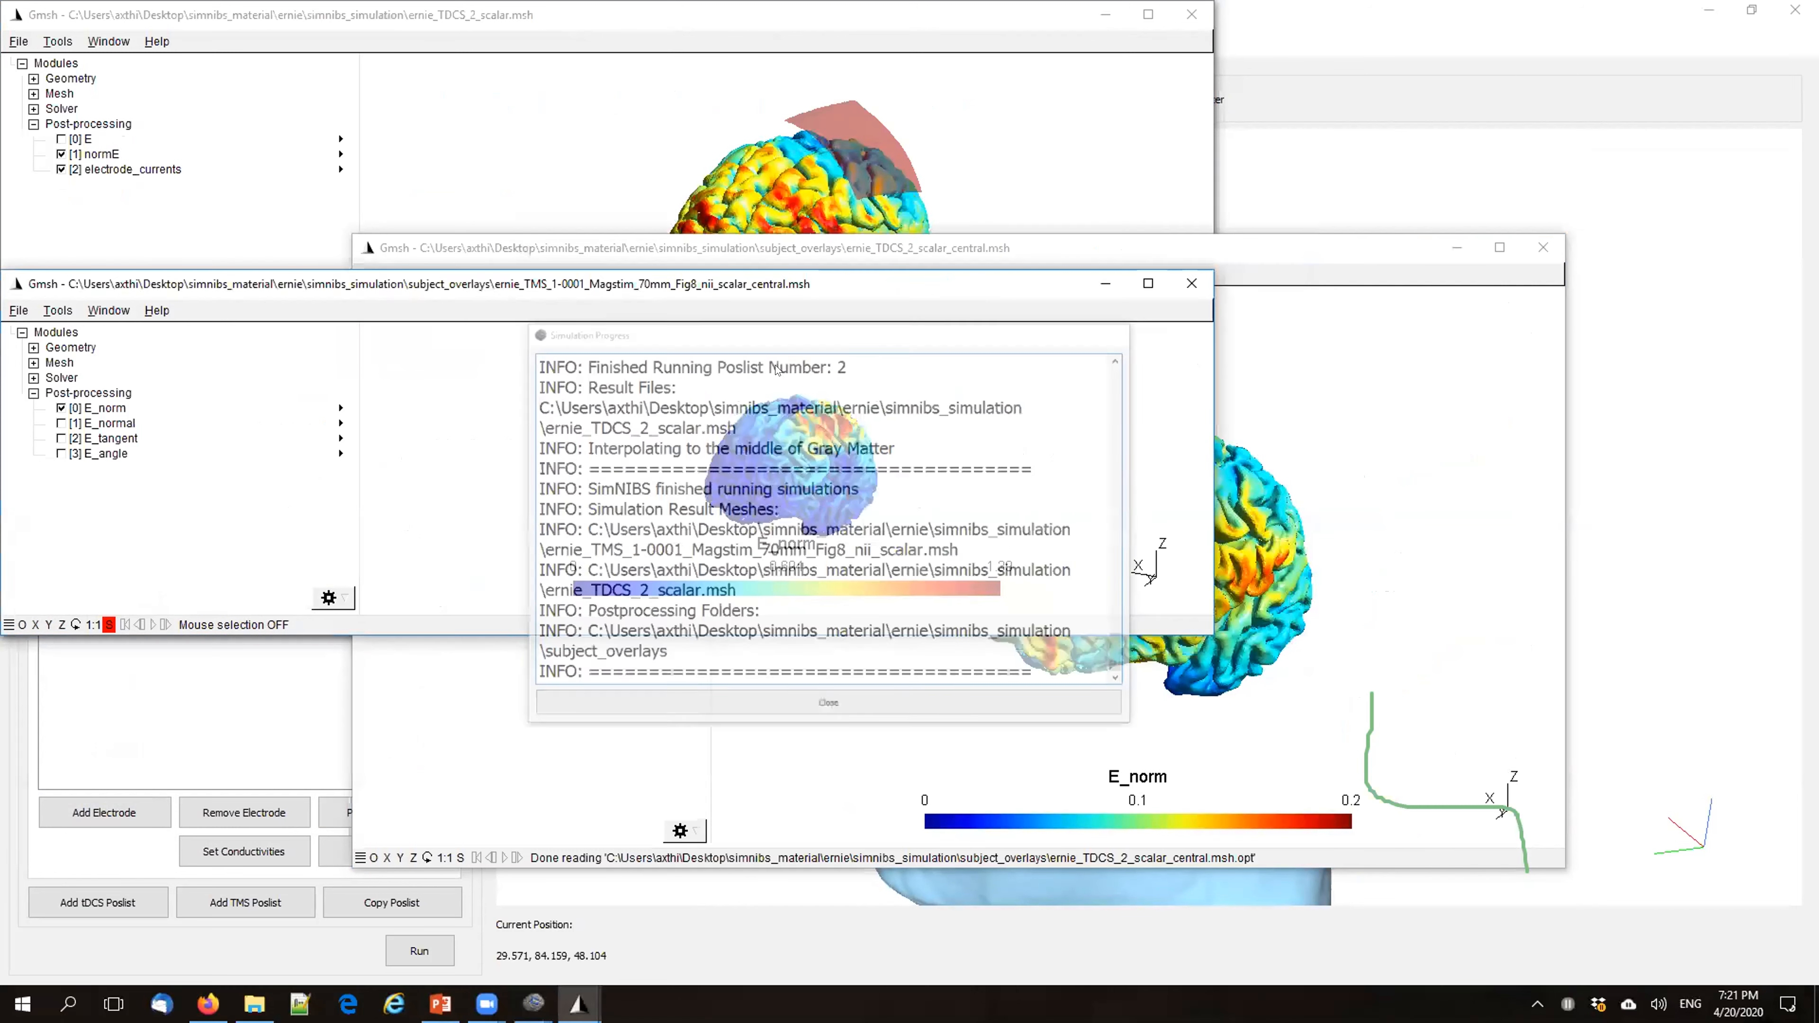
# Step: Enlarge the TMS central-surface result and examine its E_norm field over the stimulated region from above
pyautogui.moveTo(969, 285); pyautogui.dragTo(1189, 231)
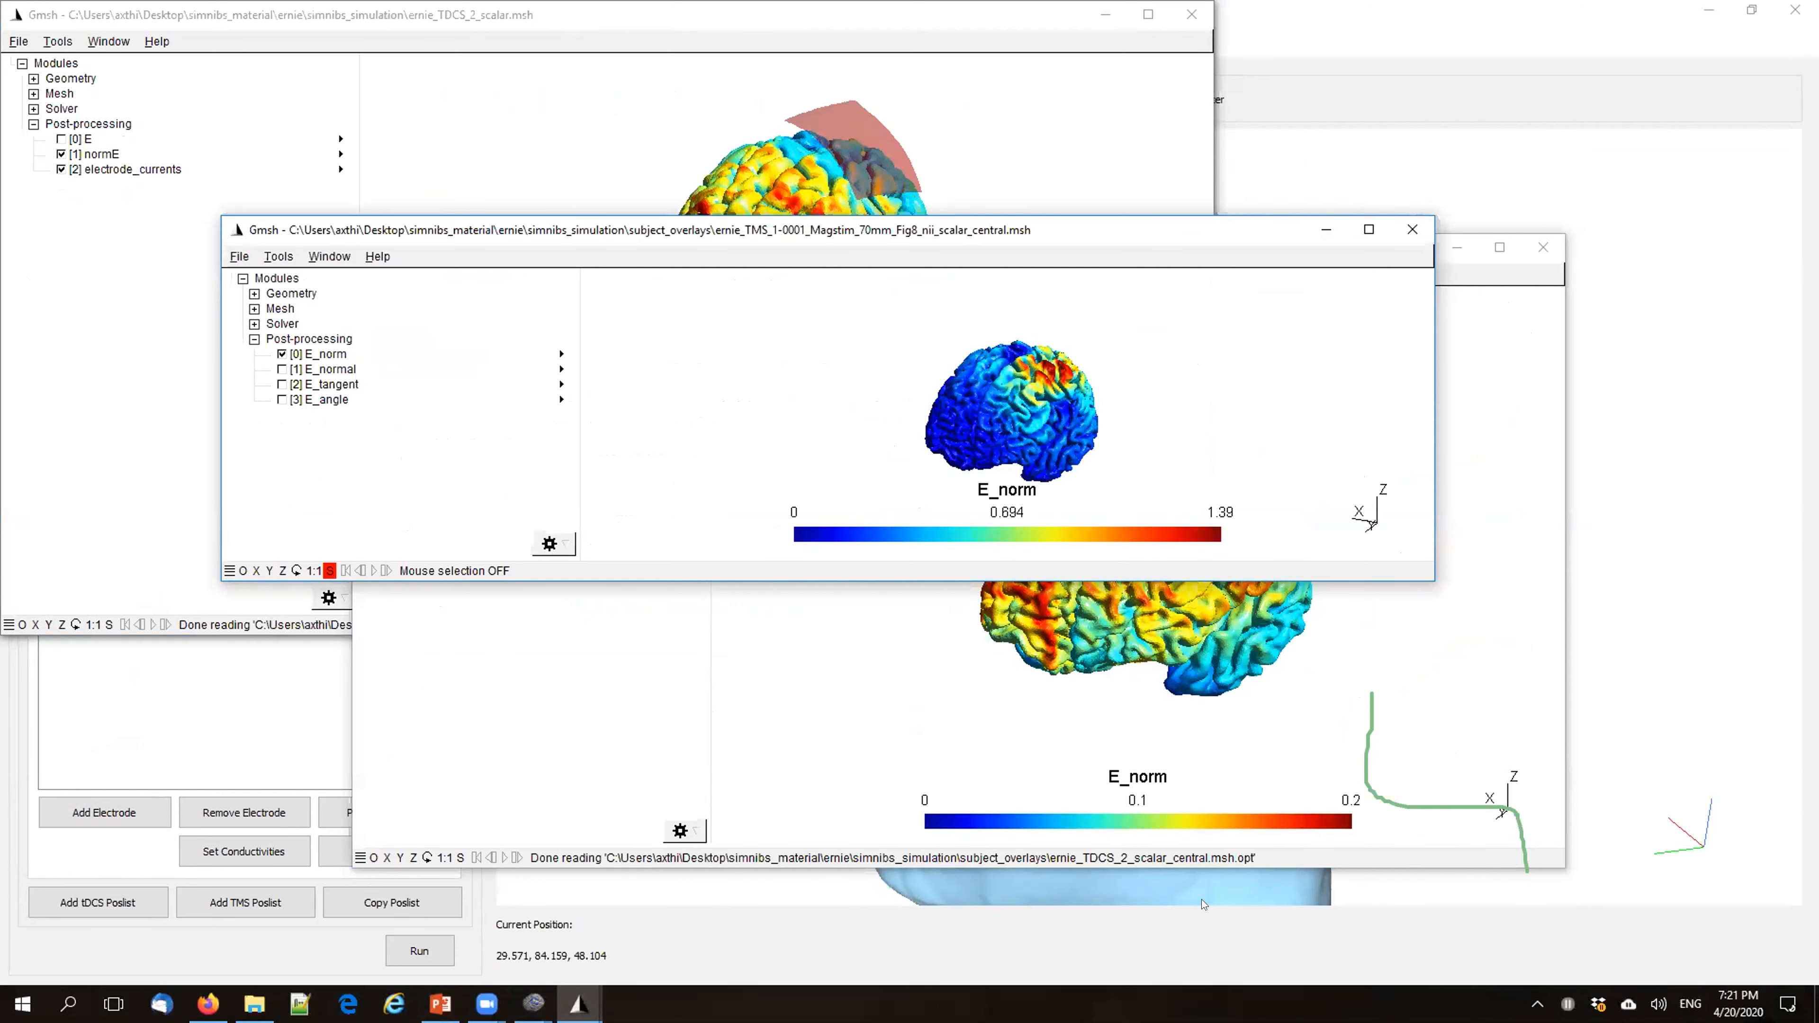
pyautogui.moveTo(835, 581); pyautogui.dragTo(835, 935)
pyautogui.moveTo(926, 247); pyautogui.dragTo(895, 4)
pyautogui.moveTo(1113, 491)
pyautogui.mouseDown()
pyautogui.moveTo(1323, 422)
pyautogui.moveTo(1158, 535)
pyautogui.moveTo(1125, 523)
pyautogui.mouseUp()
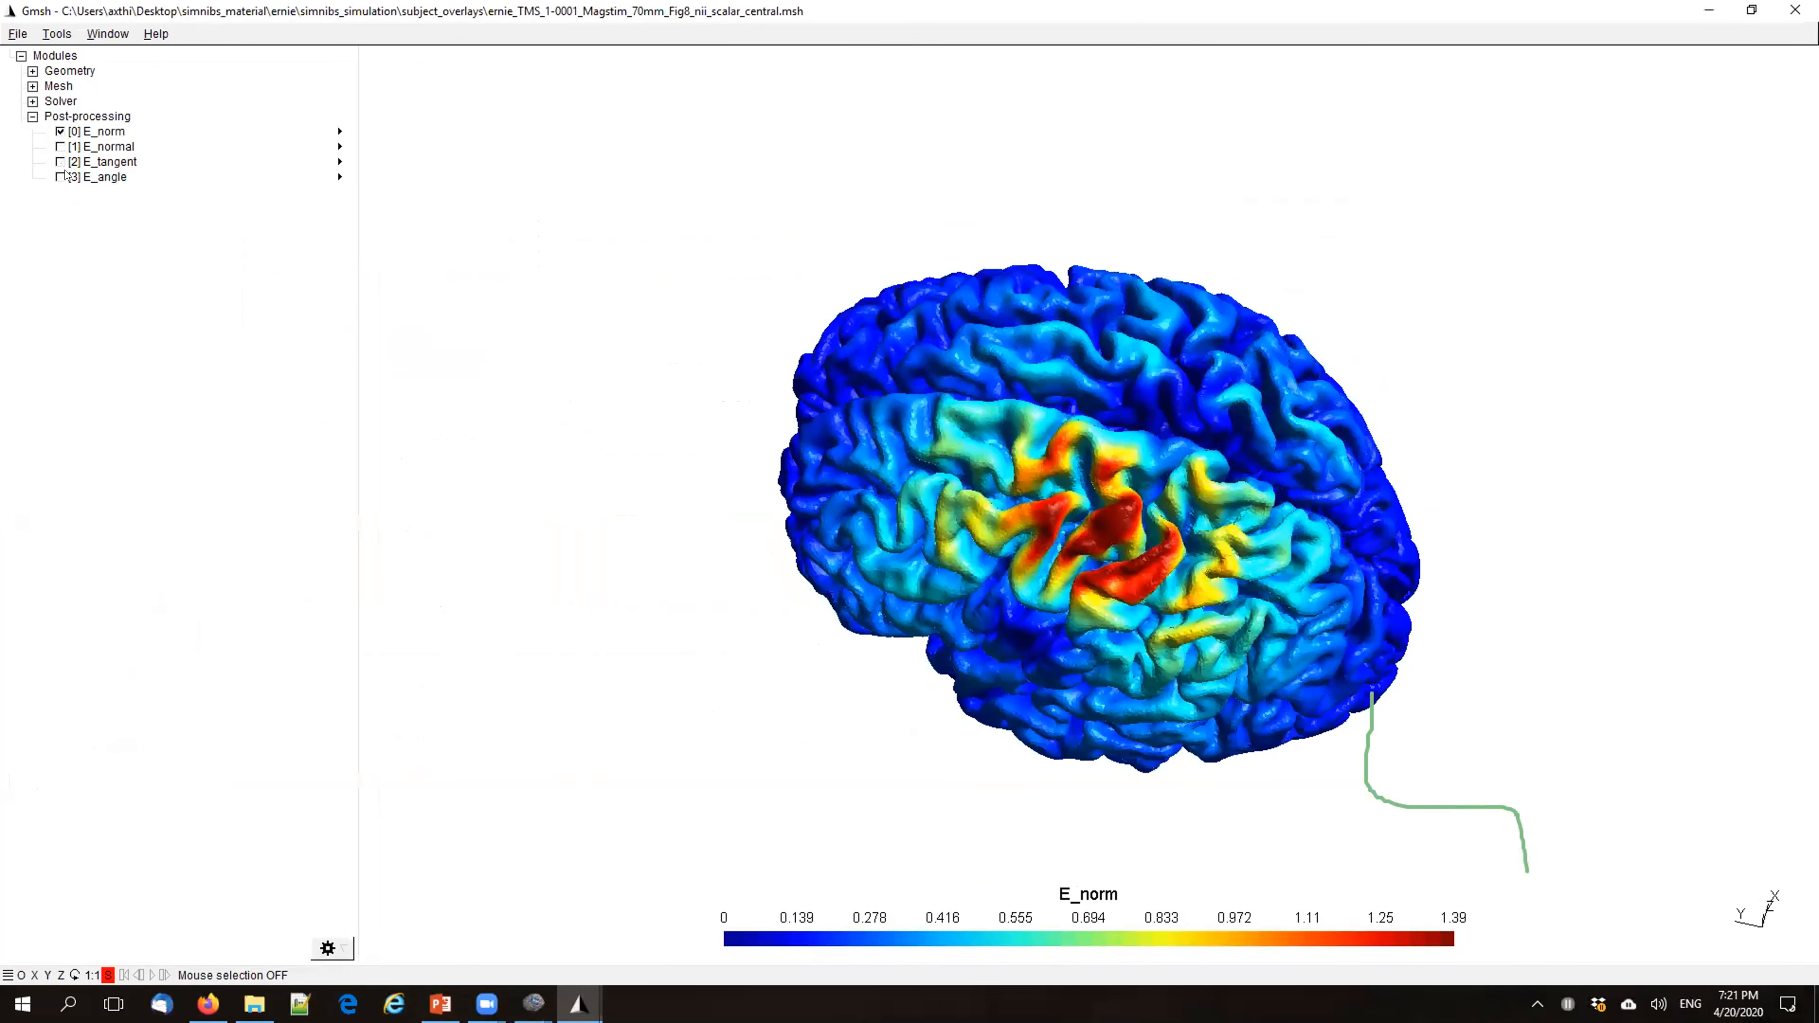
pyautogui.moveTo(915, 446); pyautogui.dragTo(915, 460)
pyautogui.doubleClick(715, 11)
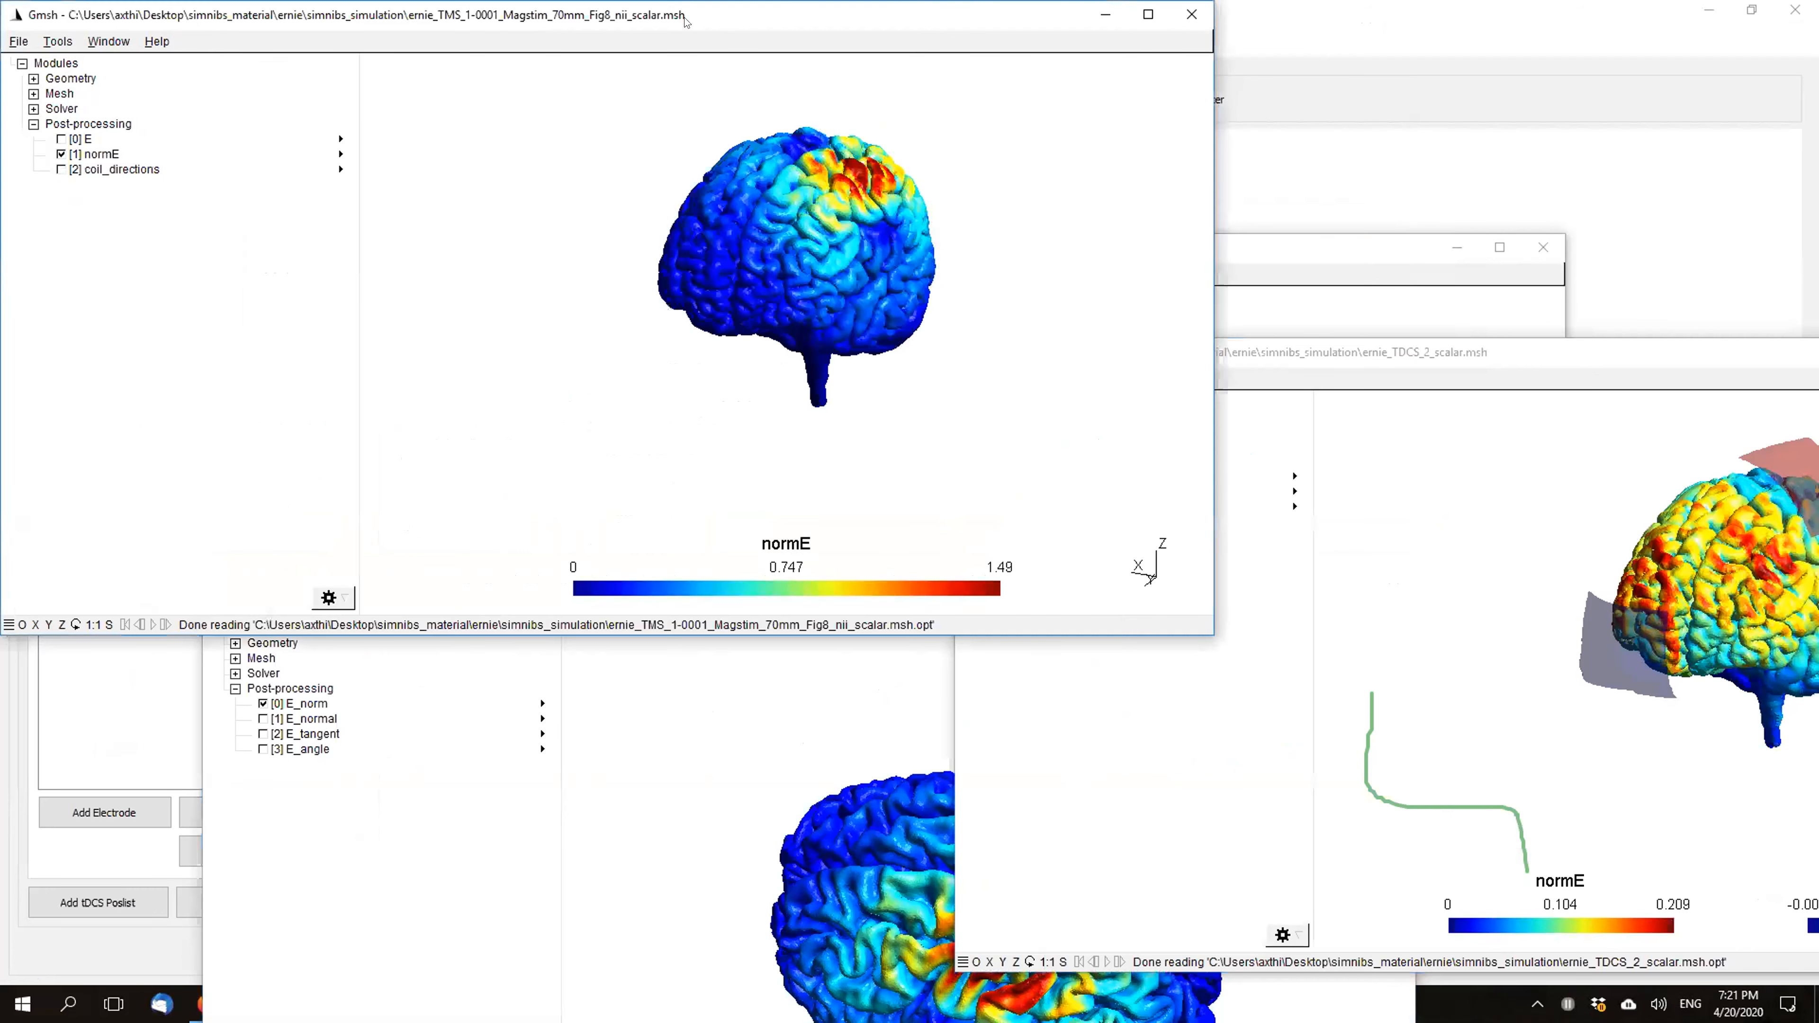
# Step: Place the TMS volume and central-surface results side by side with similar brain orientations to compare their field strengths
pyautogui.moveTo(788, 14); pyautogui.dragTo(1091, 209)
pyautogui.moveTo(1201, 430); pyautogui.dragTo(582, 933)
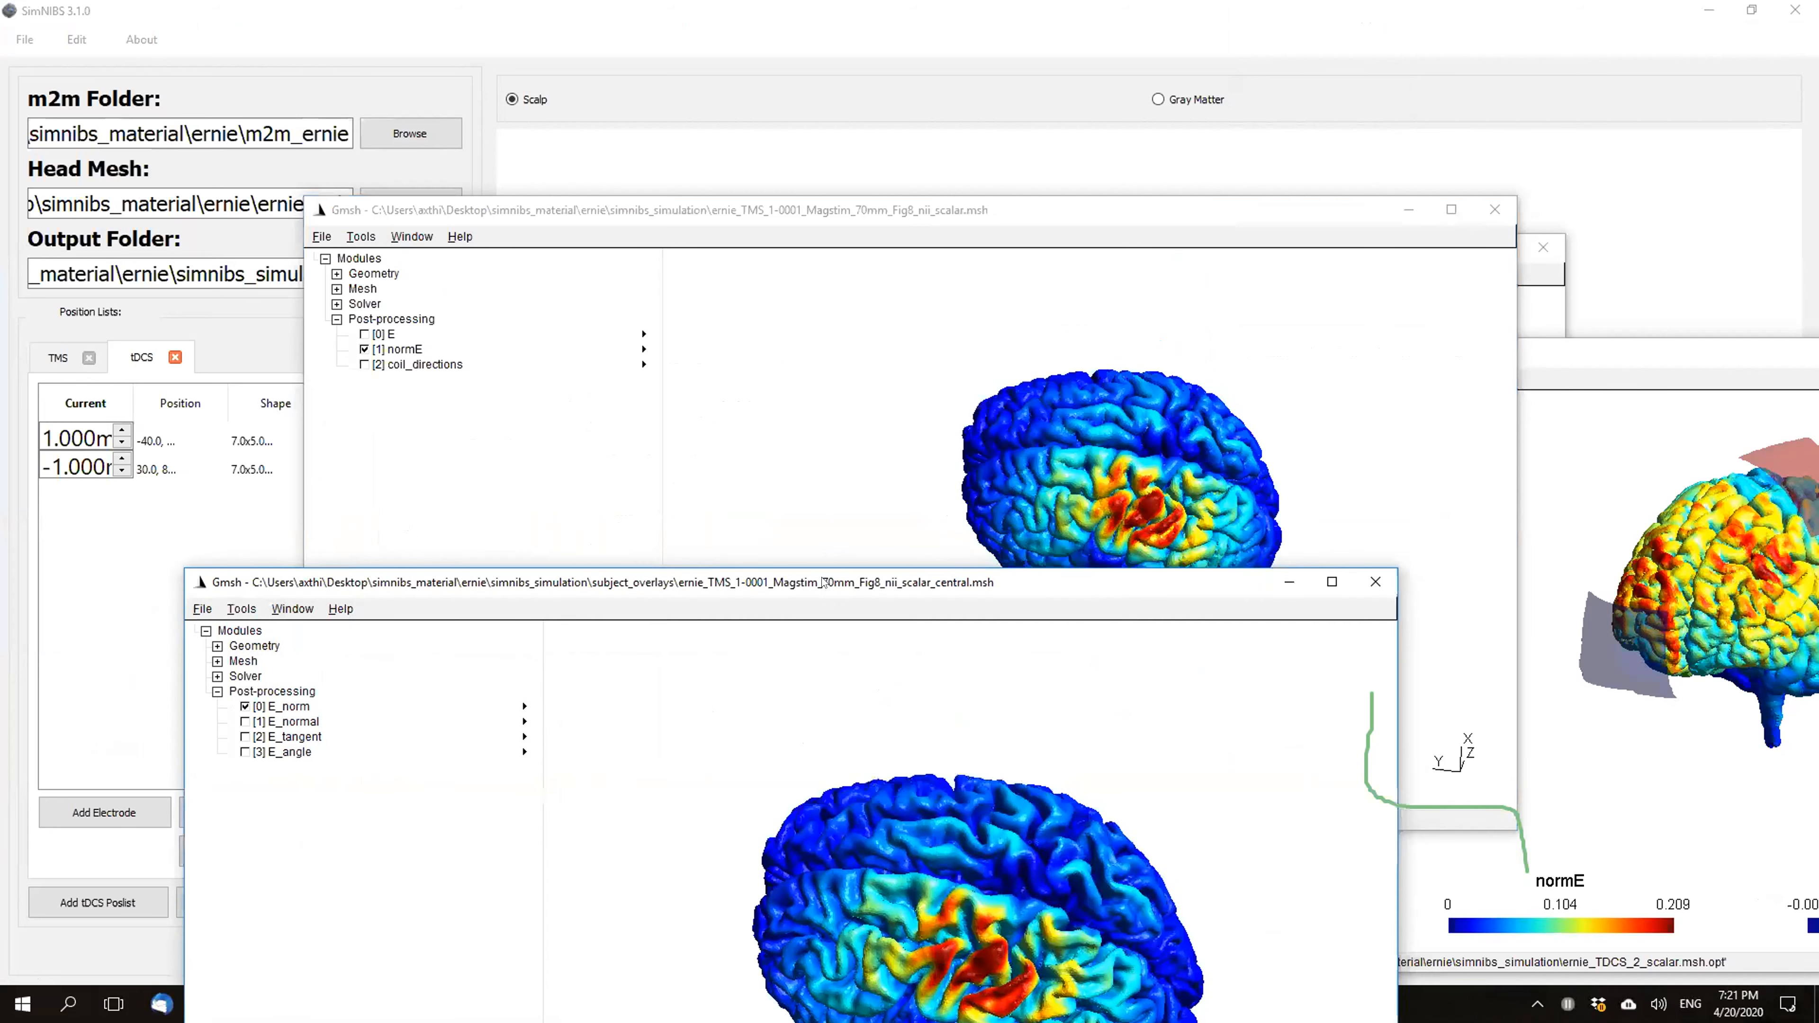
pyautogui.moveTo(895, 582); pyautogui.dragTo(416, 328)
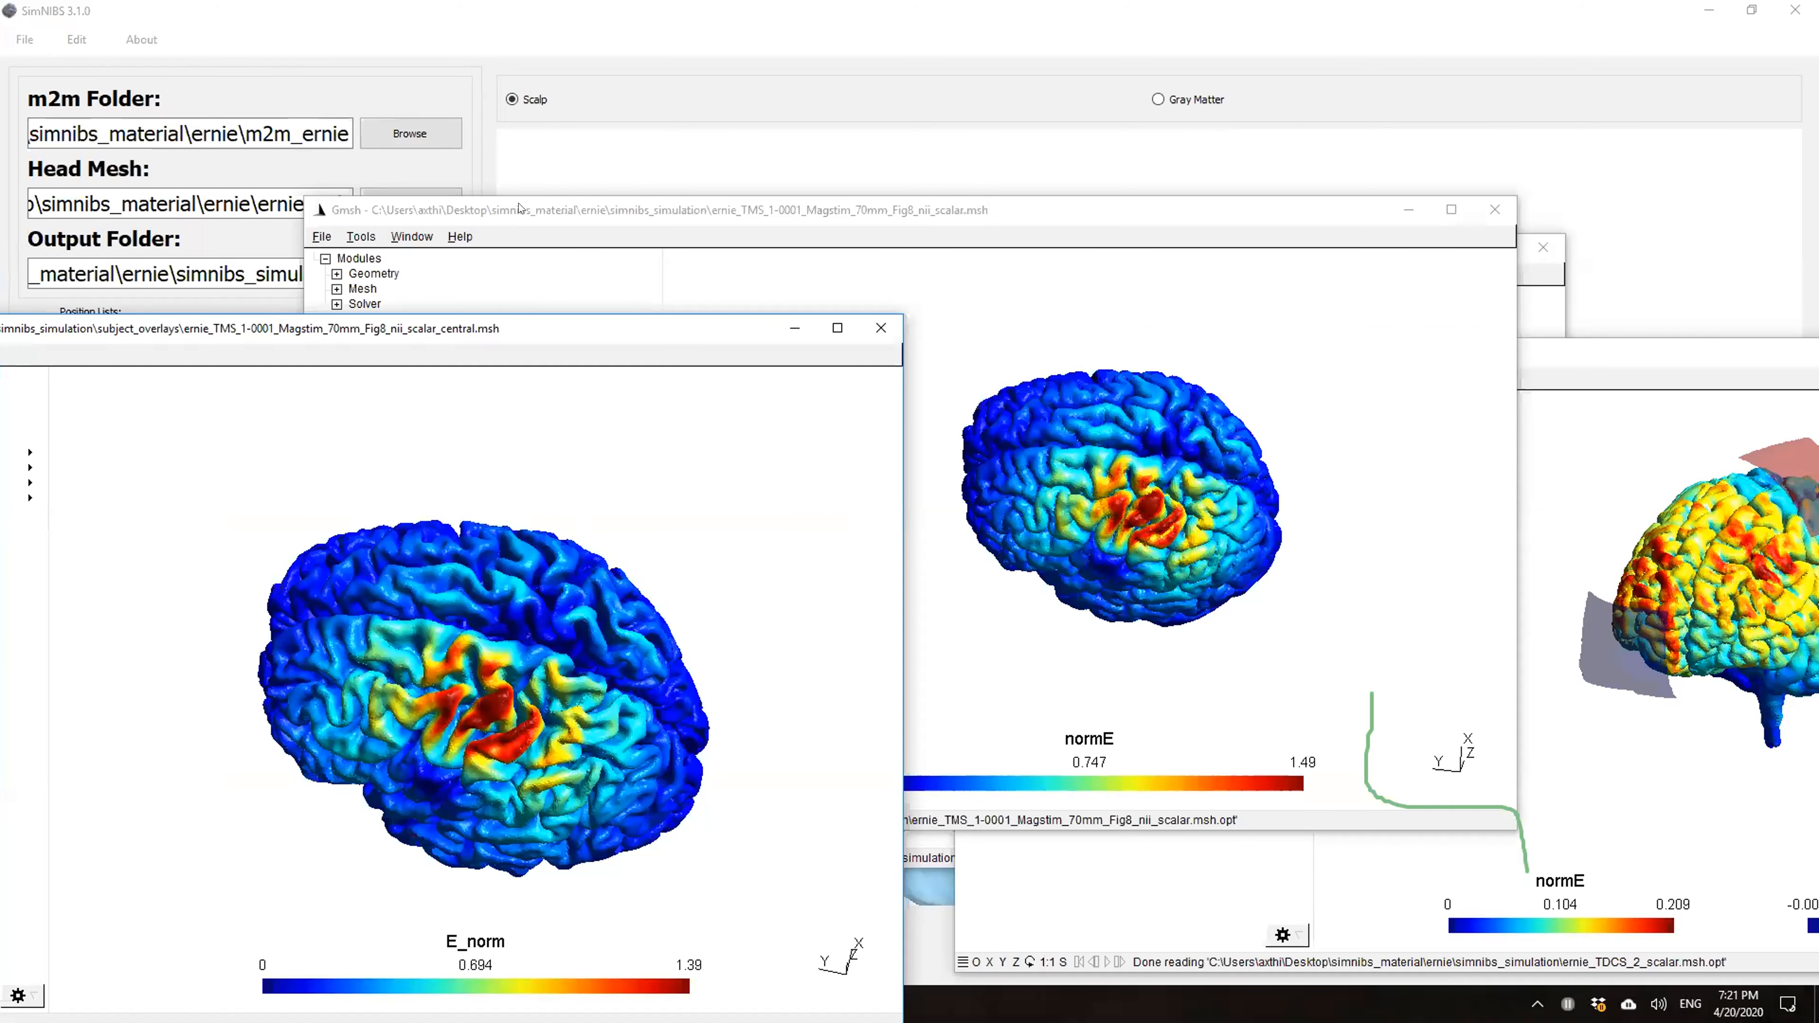
pyautogui.moveTo(520, 209); pyautogui.dragTo(720, 118)
pyautogui.click(384, 328)
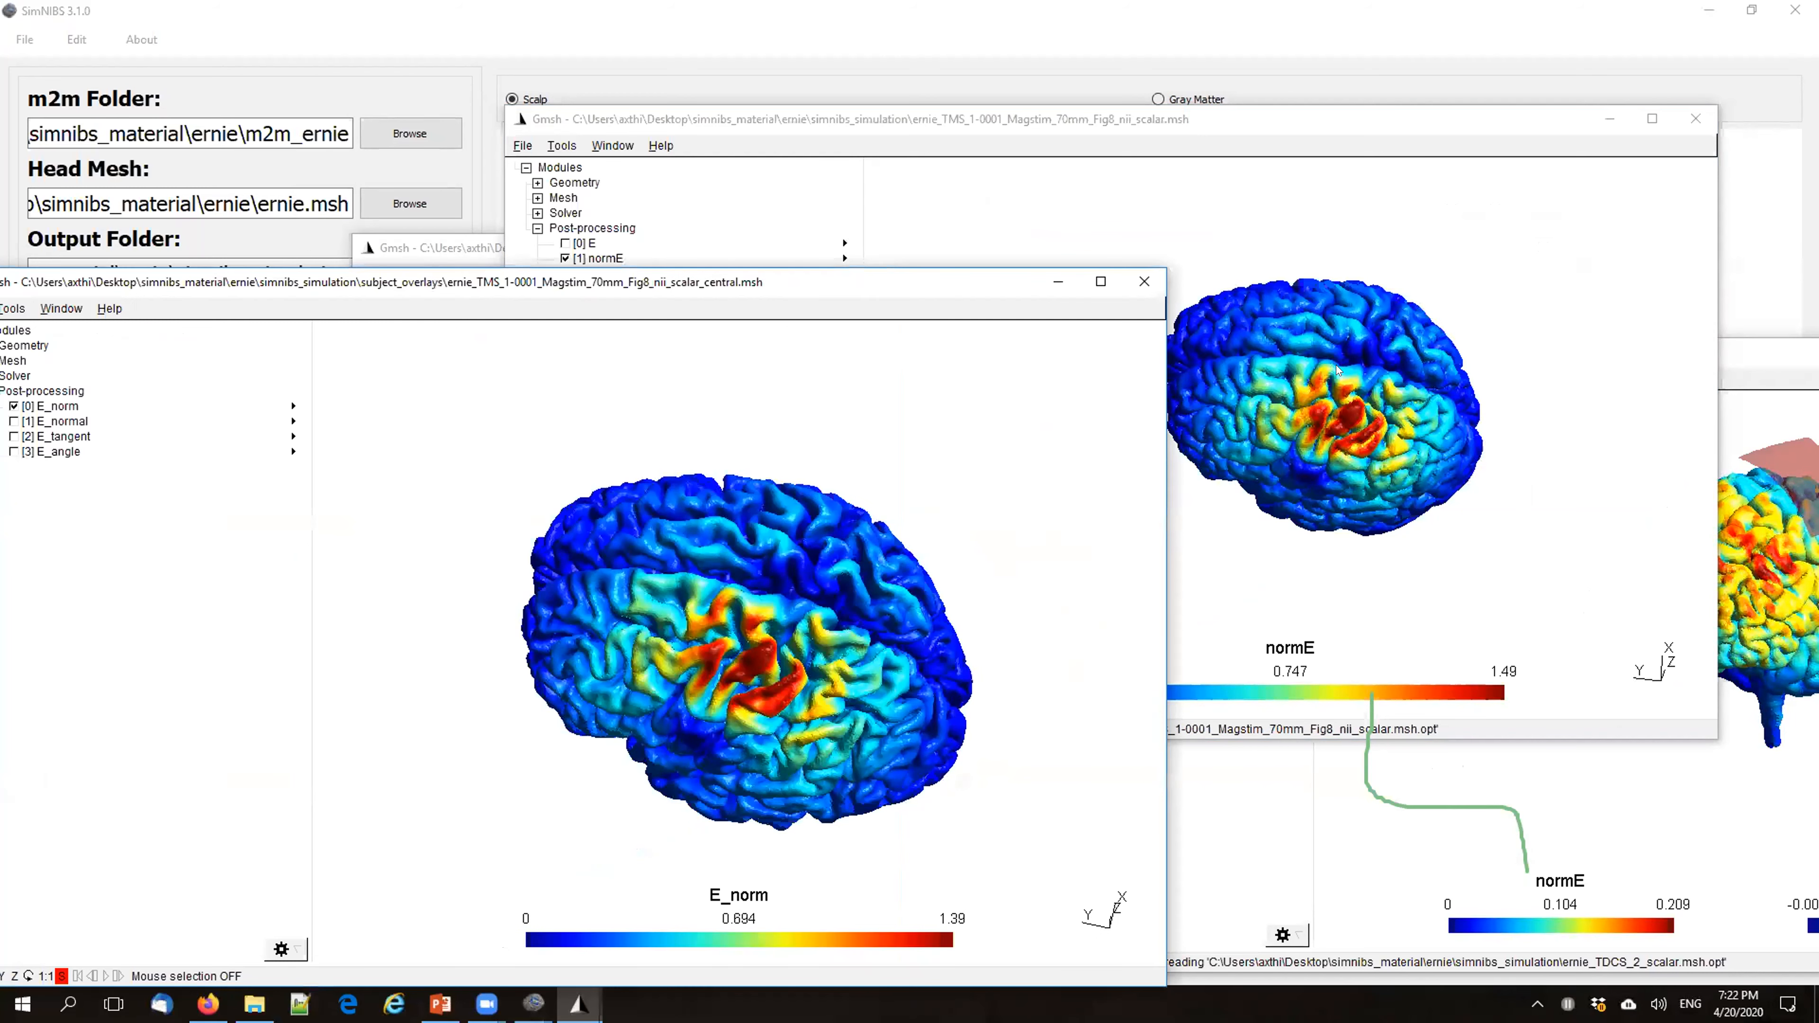
# Step: Show coil_directions together with normE in the TMS volume result and examine the coil marker over the cortex
pyautogui.click(1232, 121)
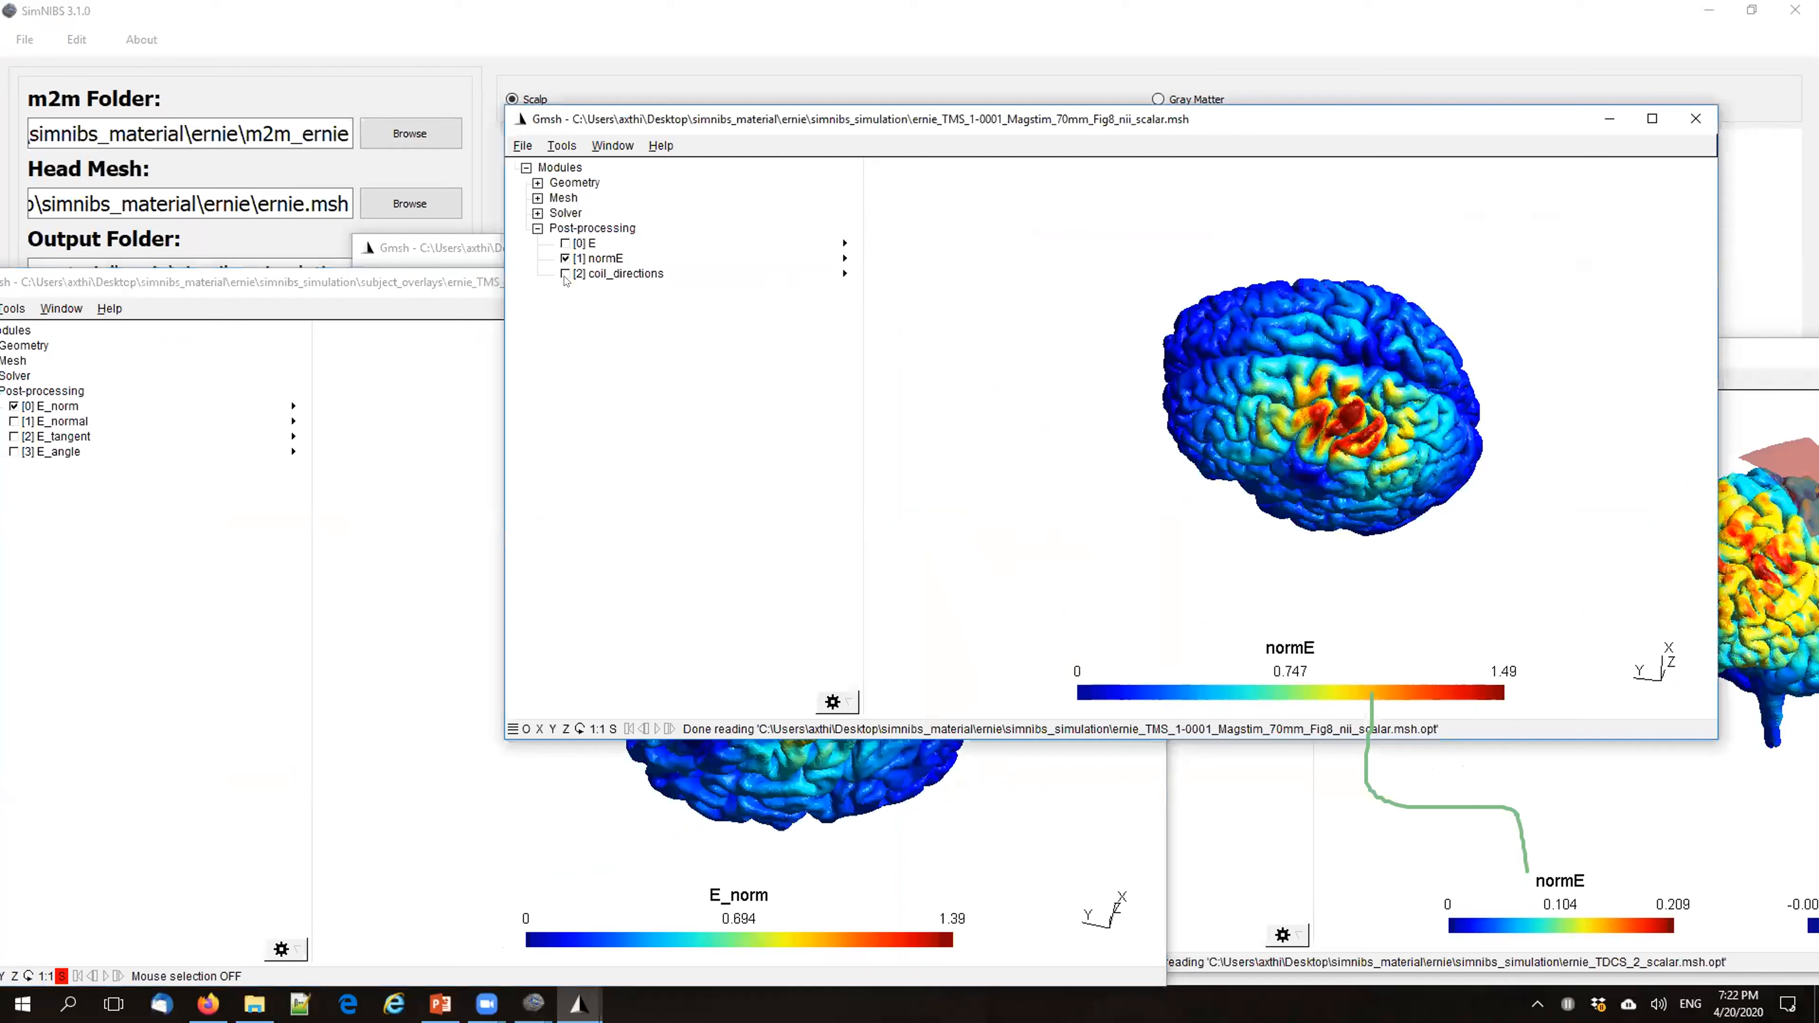
pyautogui.click(565, 275)
pyautogui.moveTo(1387, 497); pyautogui.dragTo(1568, 271)
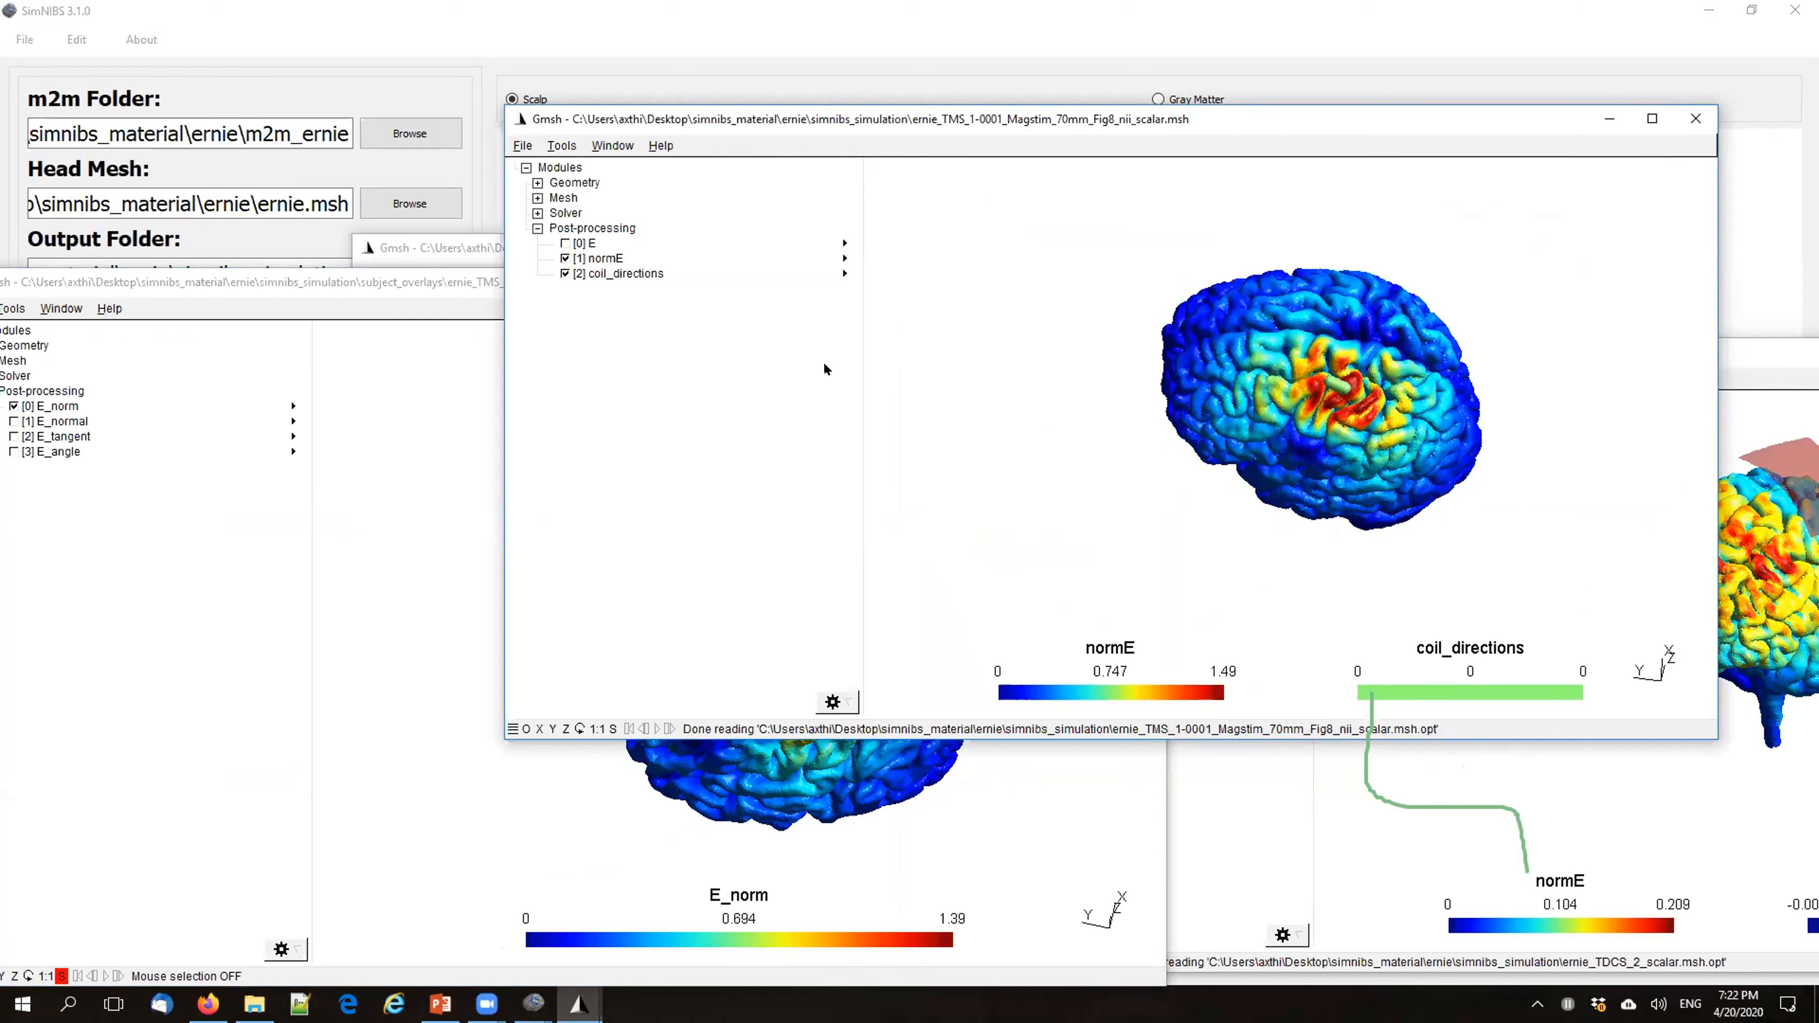
# Step: Display E_normal instead of E_norm on the TMS central surface and examine the gyri and sulci around the stimulation site
pyautogui.moveTo(472, 281); pyautogui.dragTo(760, 131)
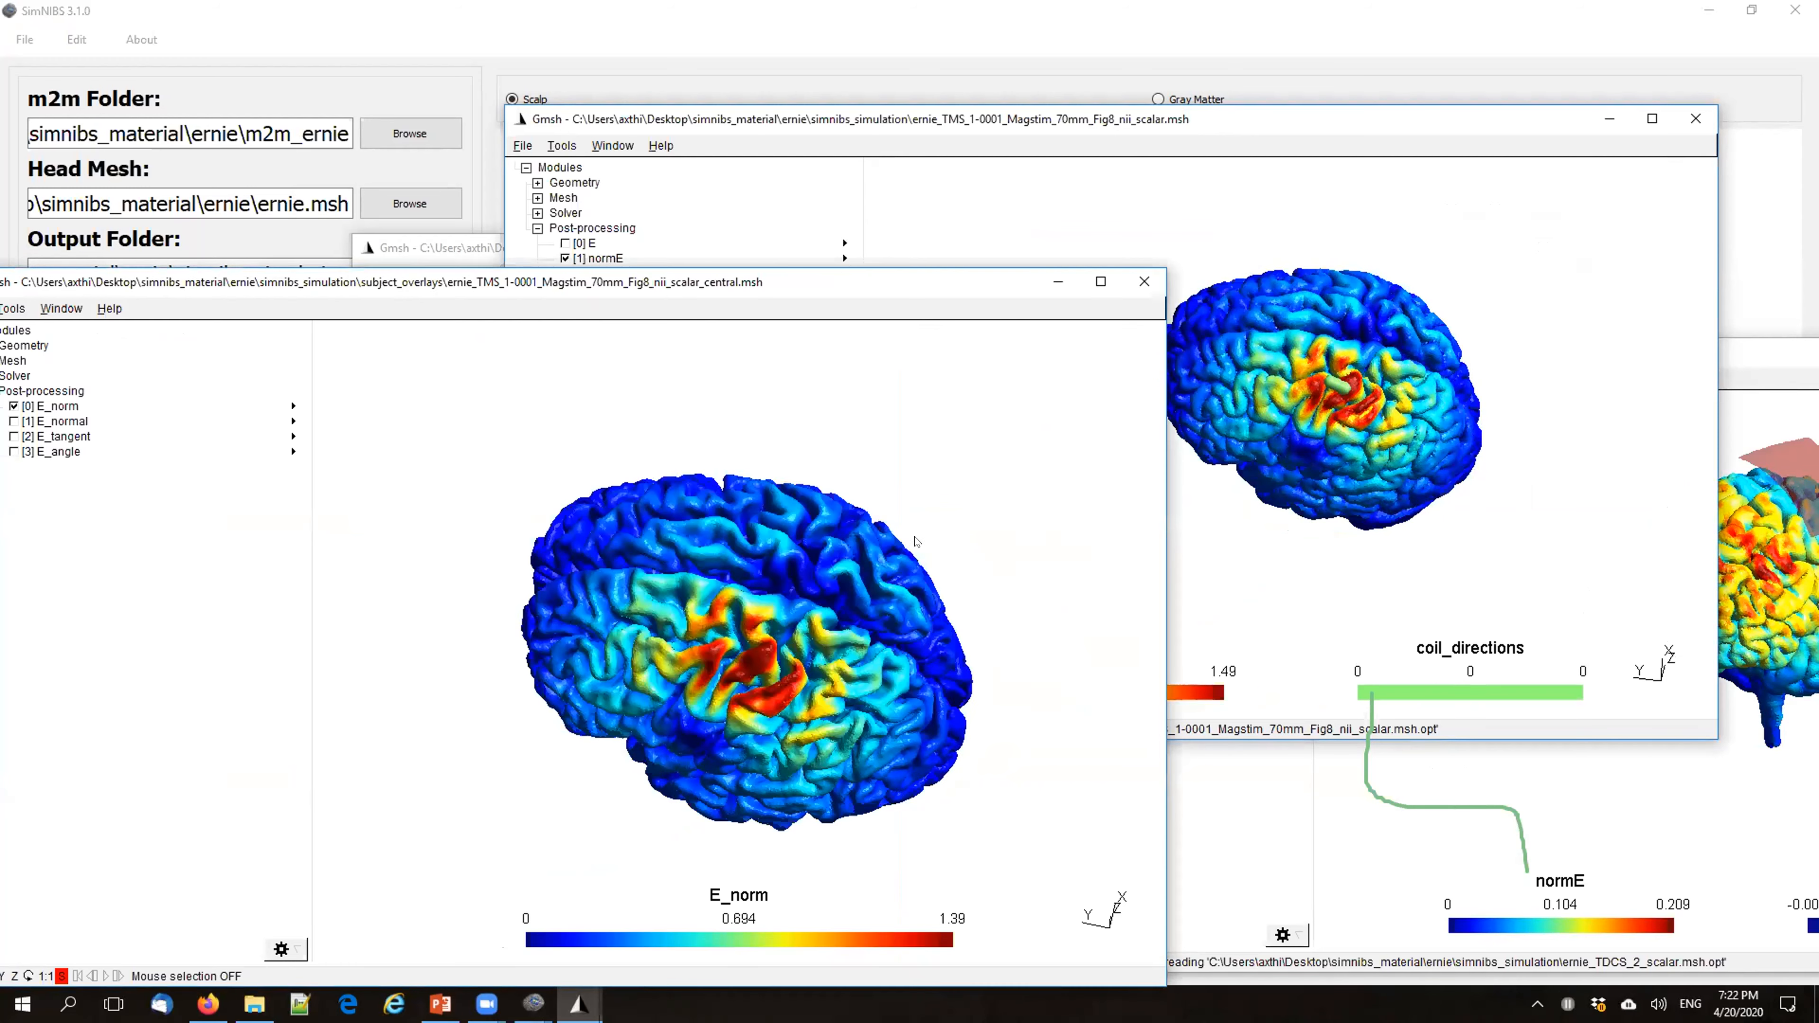
pyautogui.scroll(5, 1023, 479)
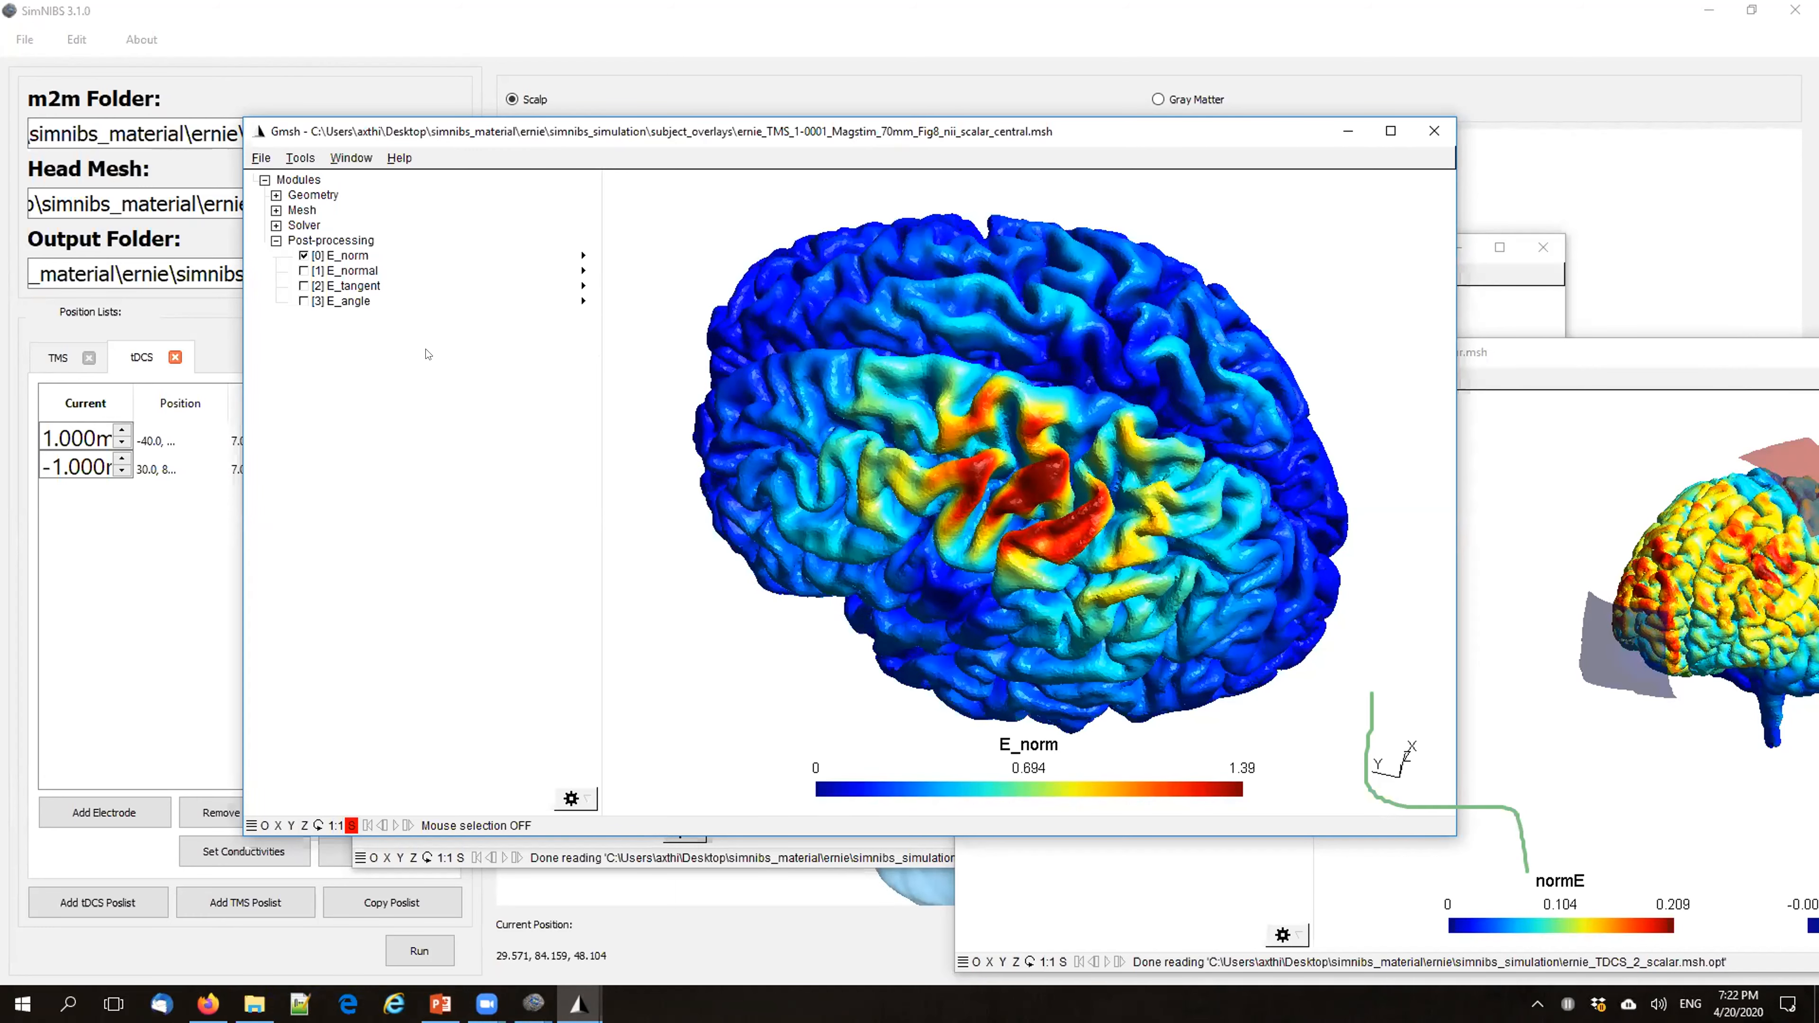
pyautogui.press('Down')
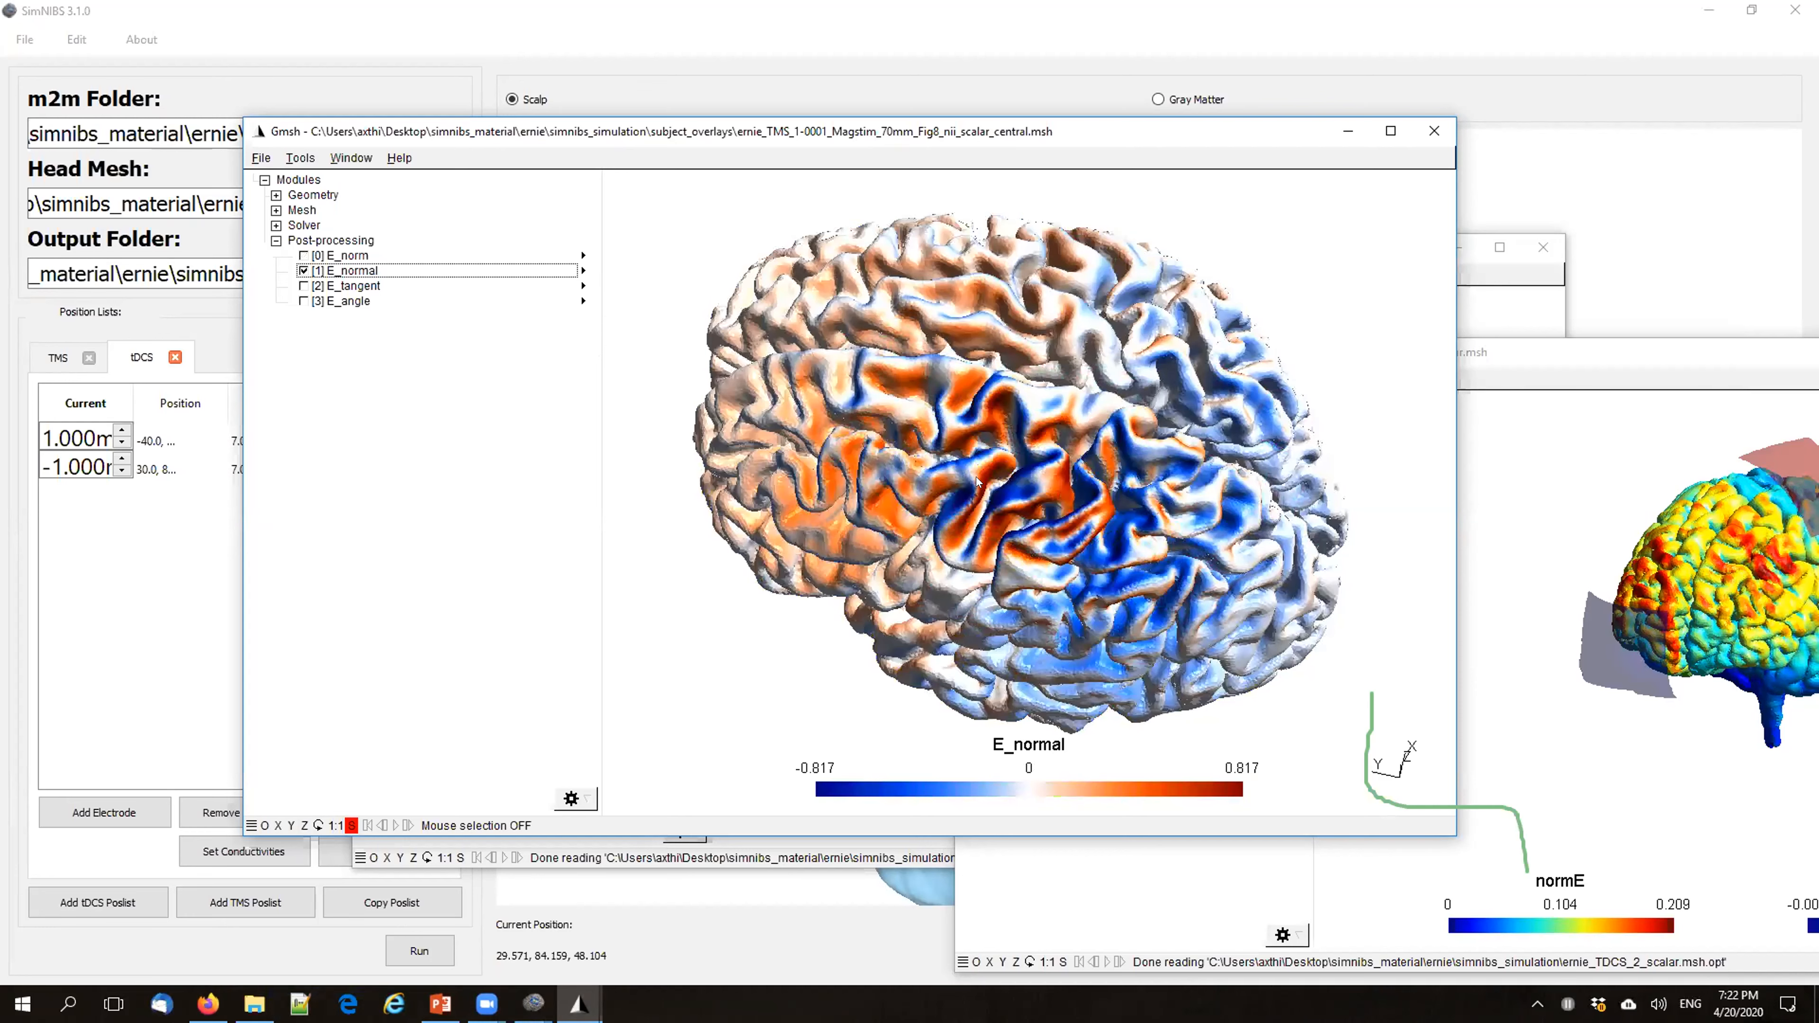
pyautogui.moveTo(1064, 541); pyautogui.dragTo(988, 492)
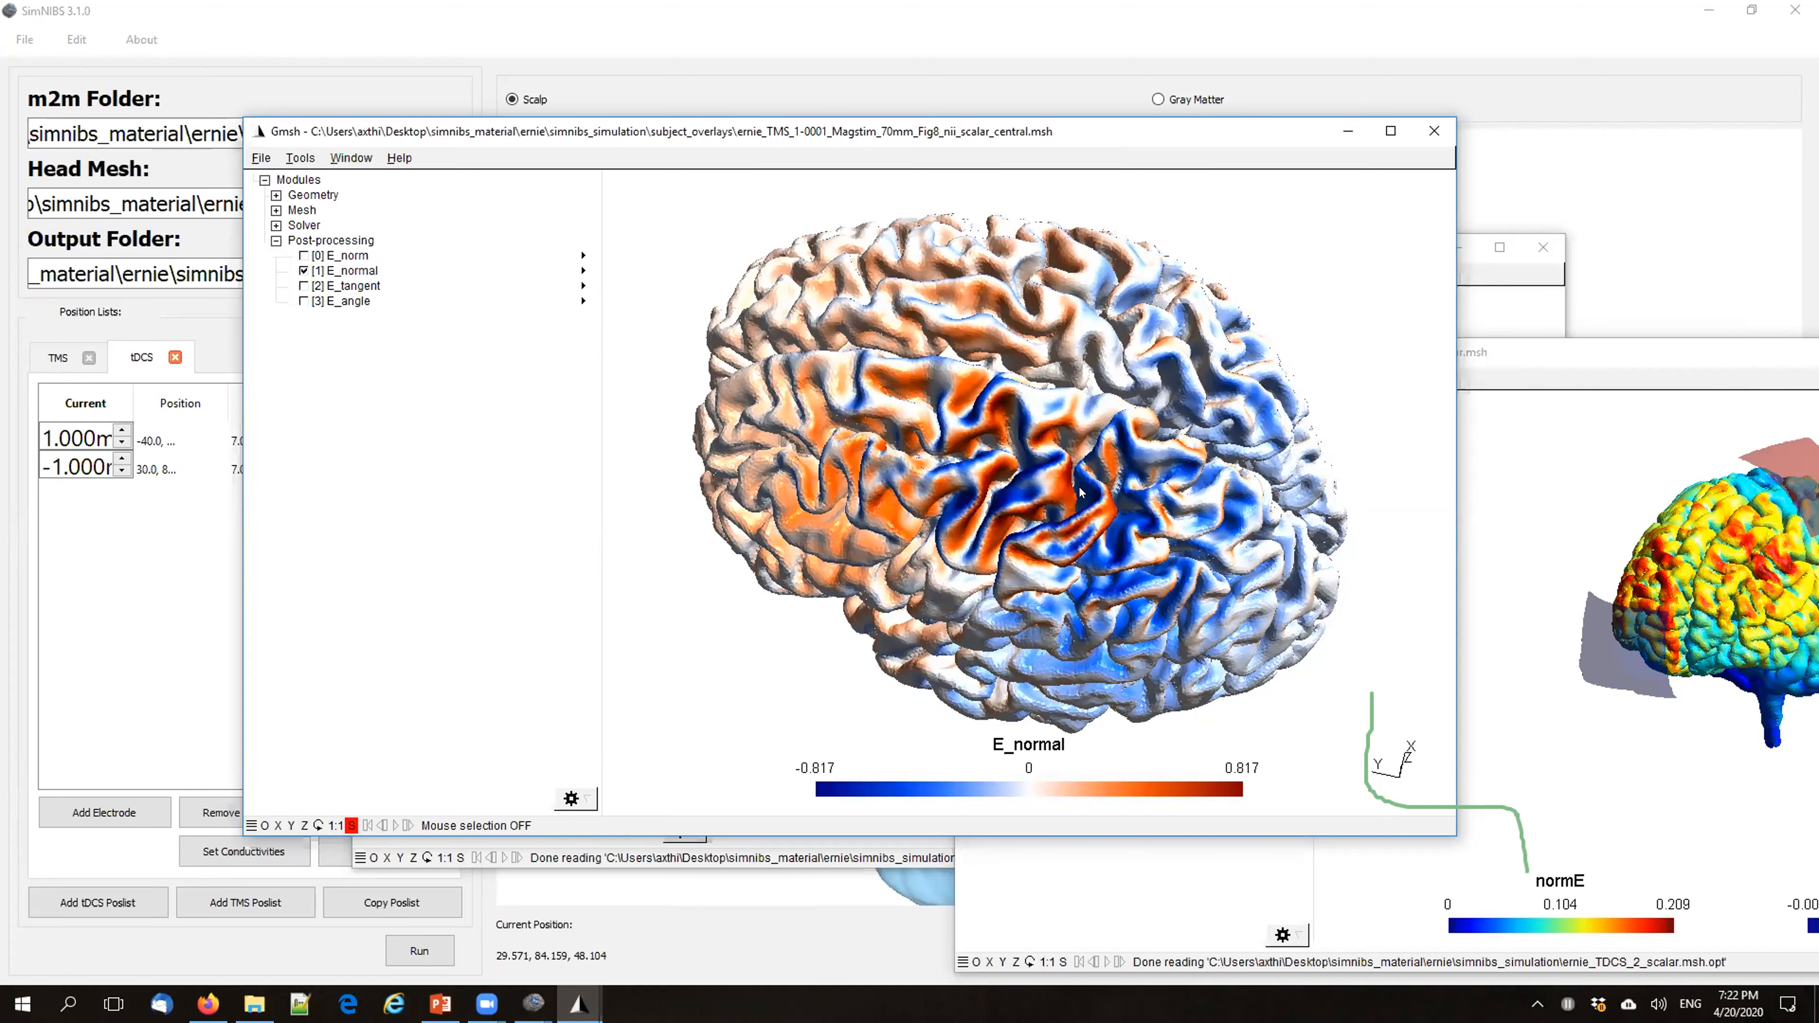
pyautogui.scroll(5, 1079, 543)
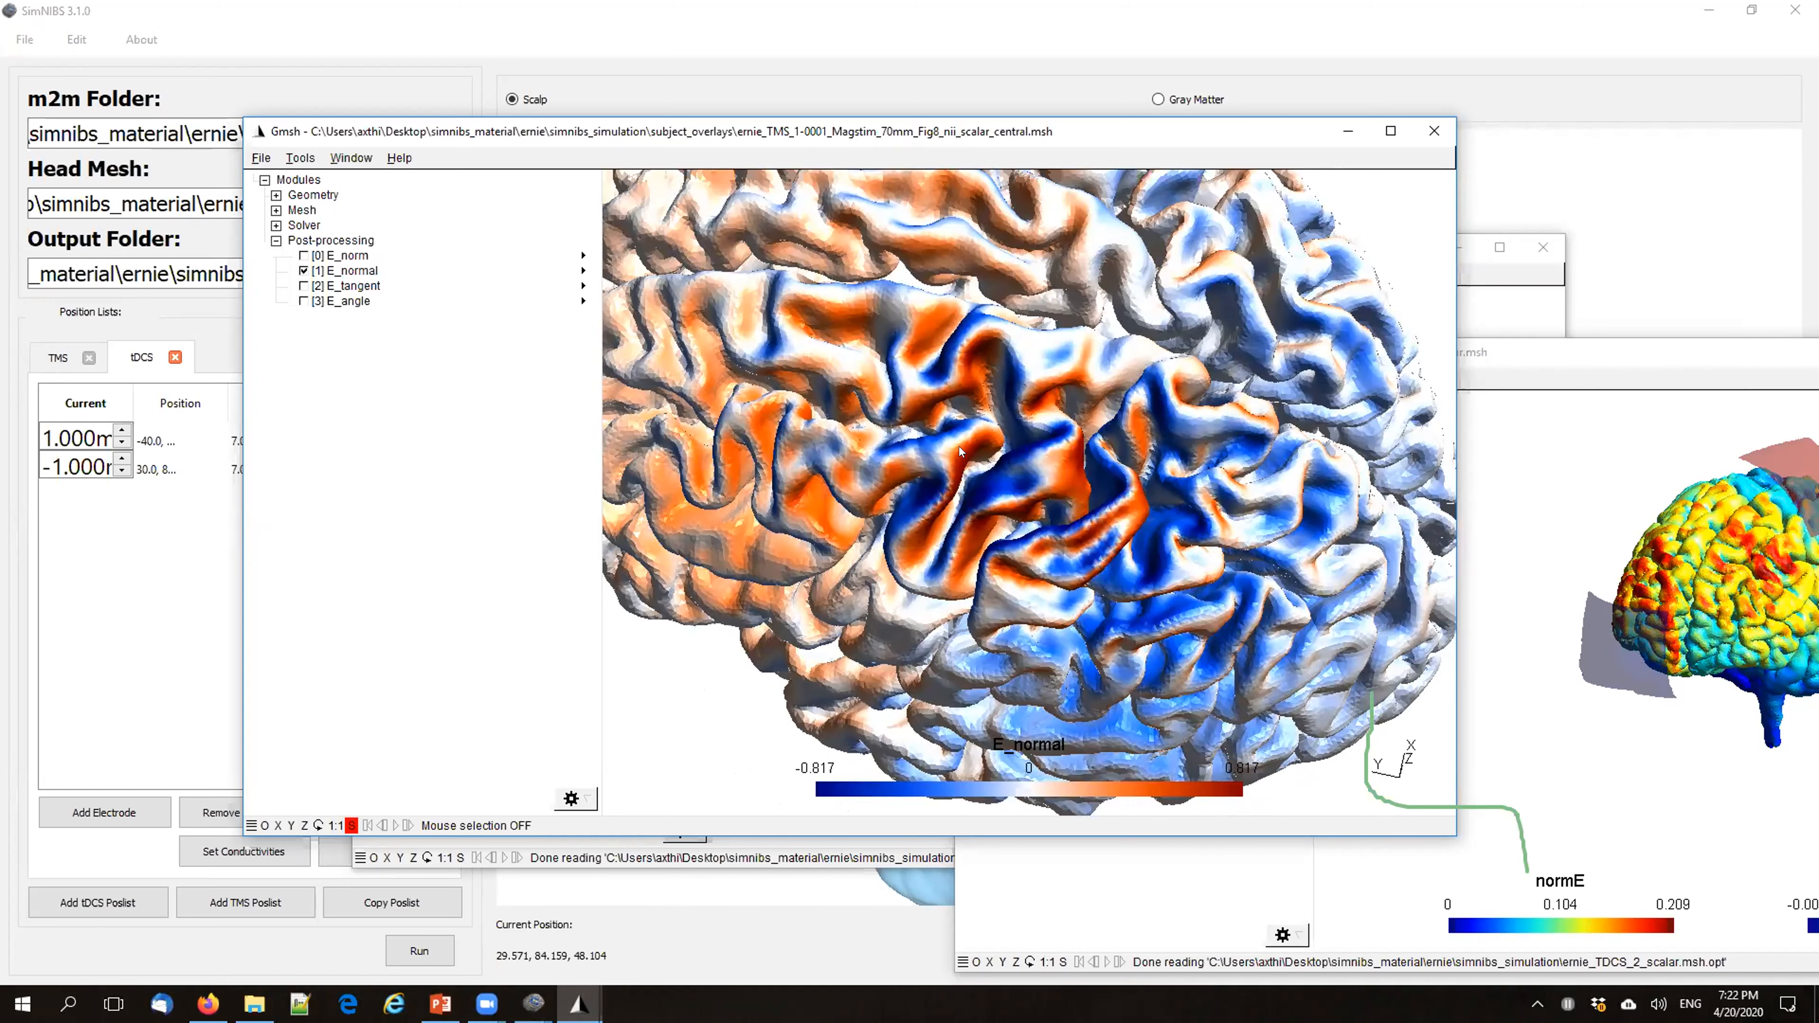
pyautogui.moveTo(1126, 522); pyautogui.dragTo(1047, 509)
pyautogui.scroll(-6, 1018, 504)
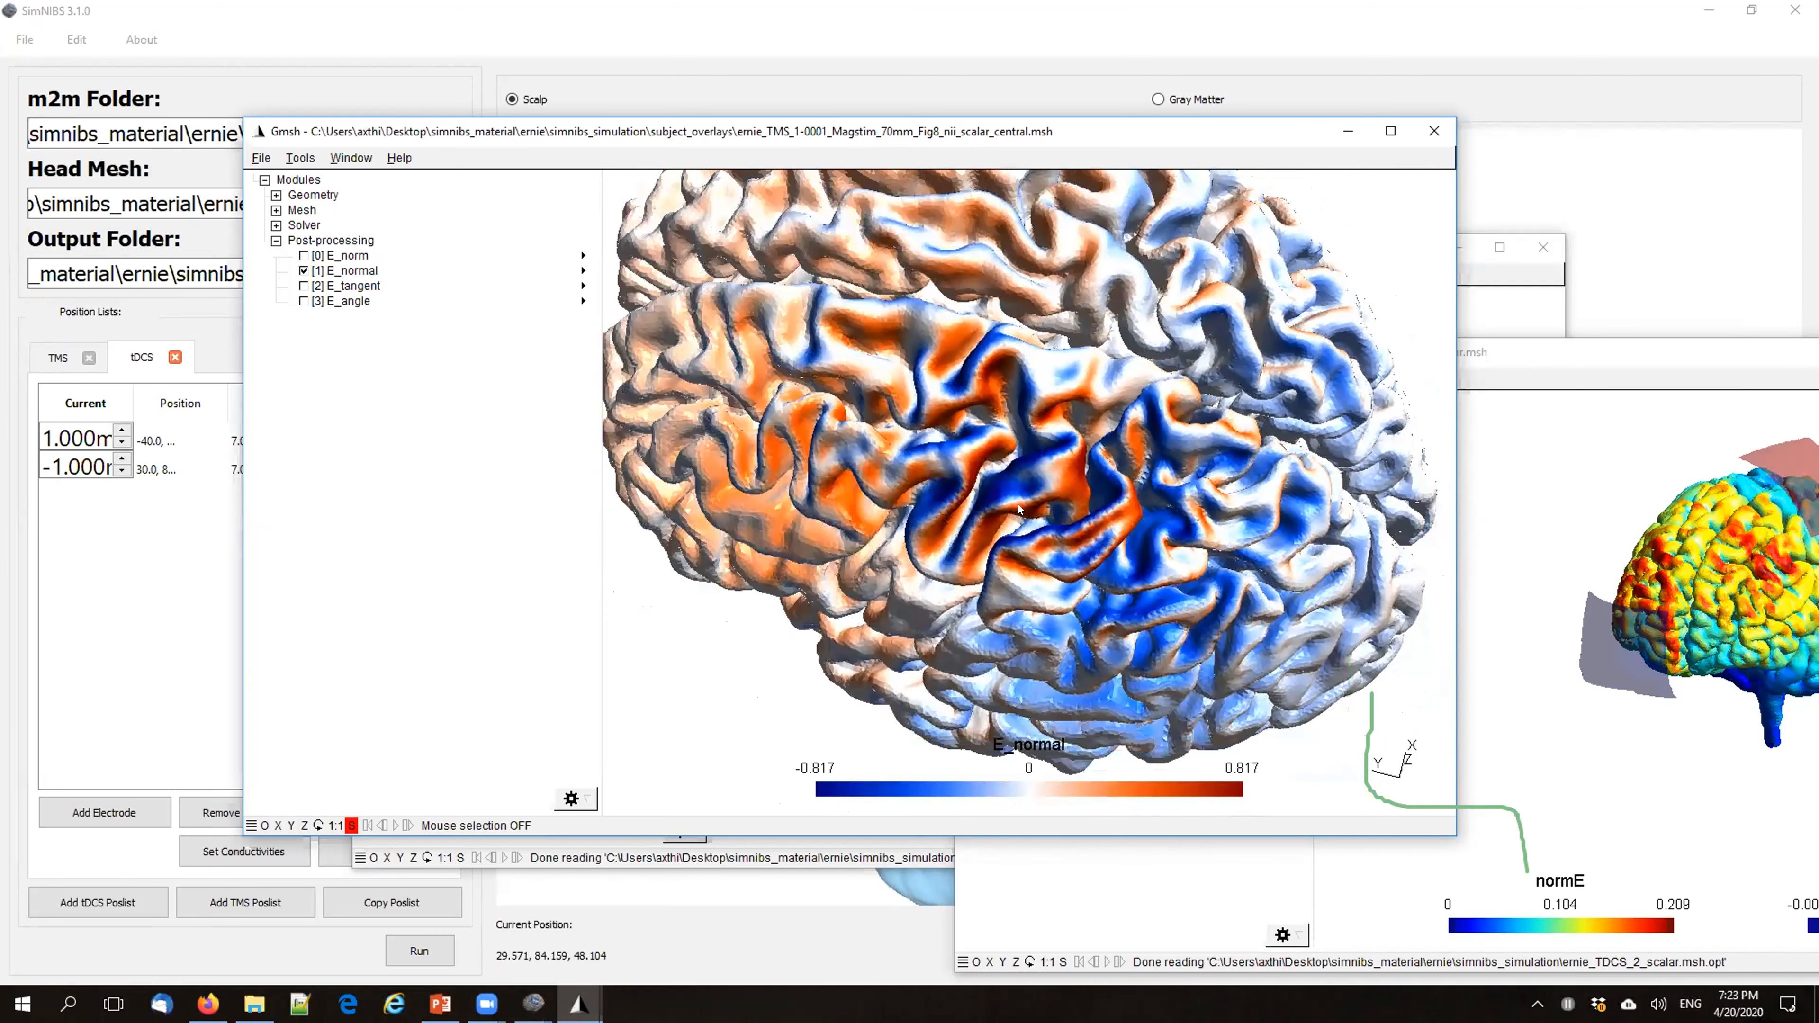
# Step: Switch the TMS central surface back to E_norm, examine the field, and close that result window
pyautogui.click(303, 270)
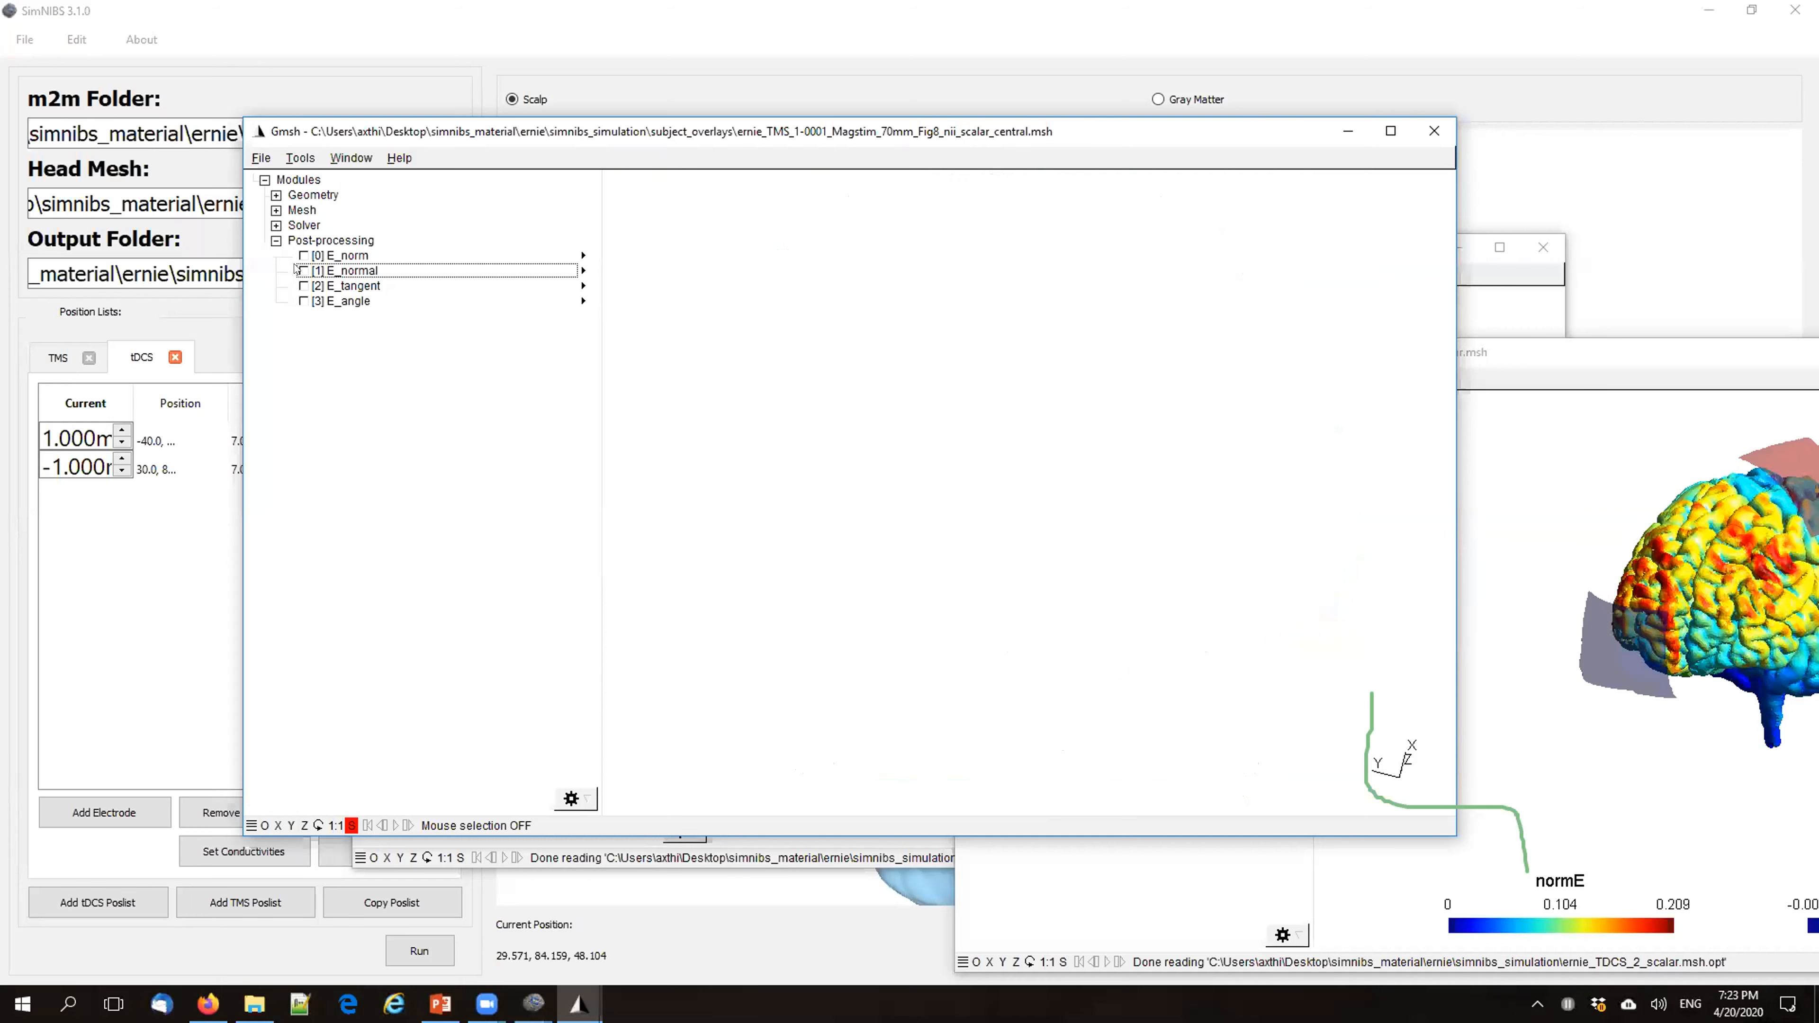
pyautogui.click(303, 254)
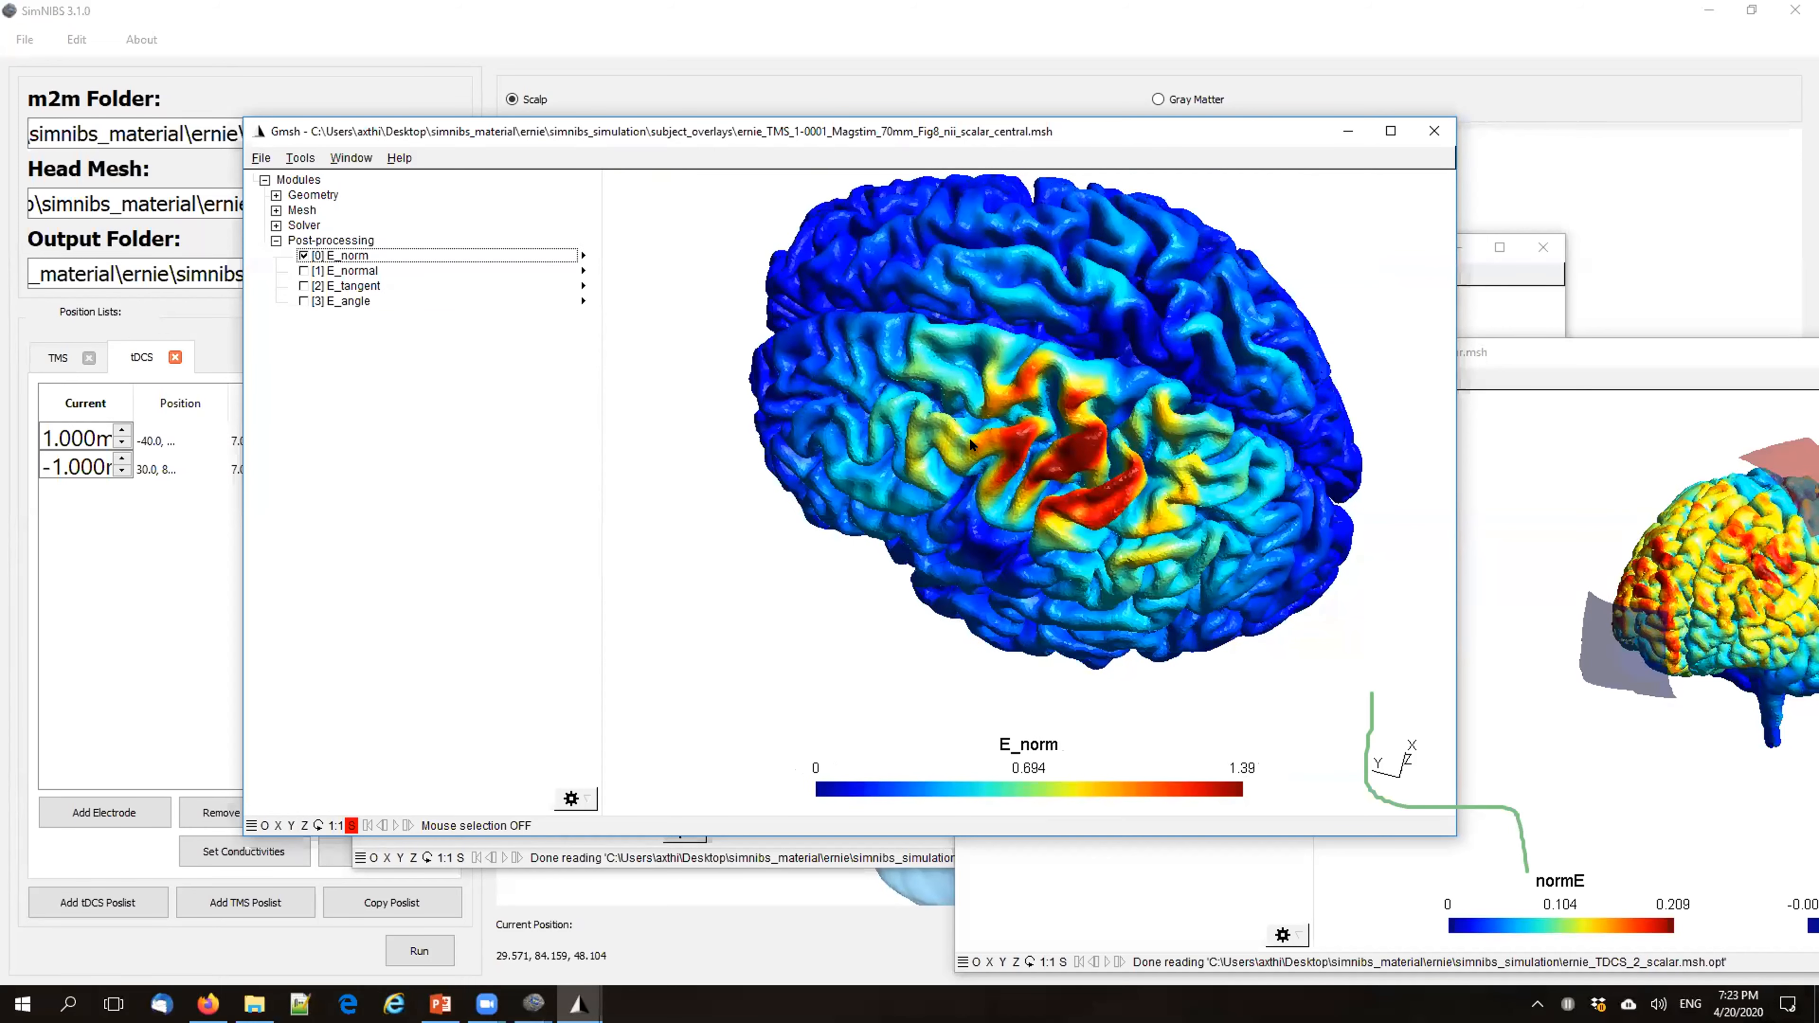
pyautogui.moveTo(945, 464); pyautogui.dragTo(991, 405)
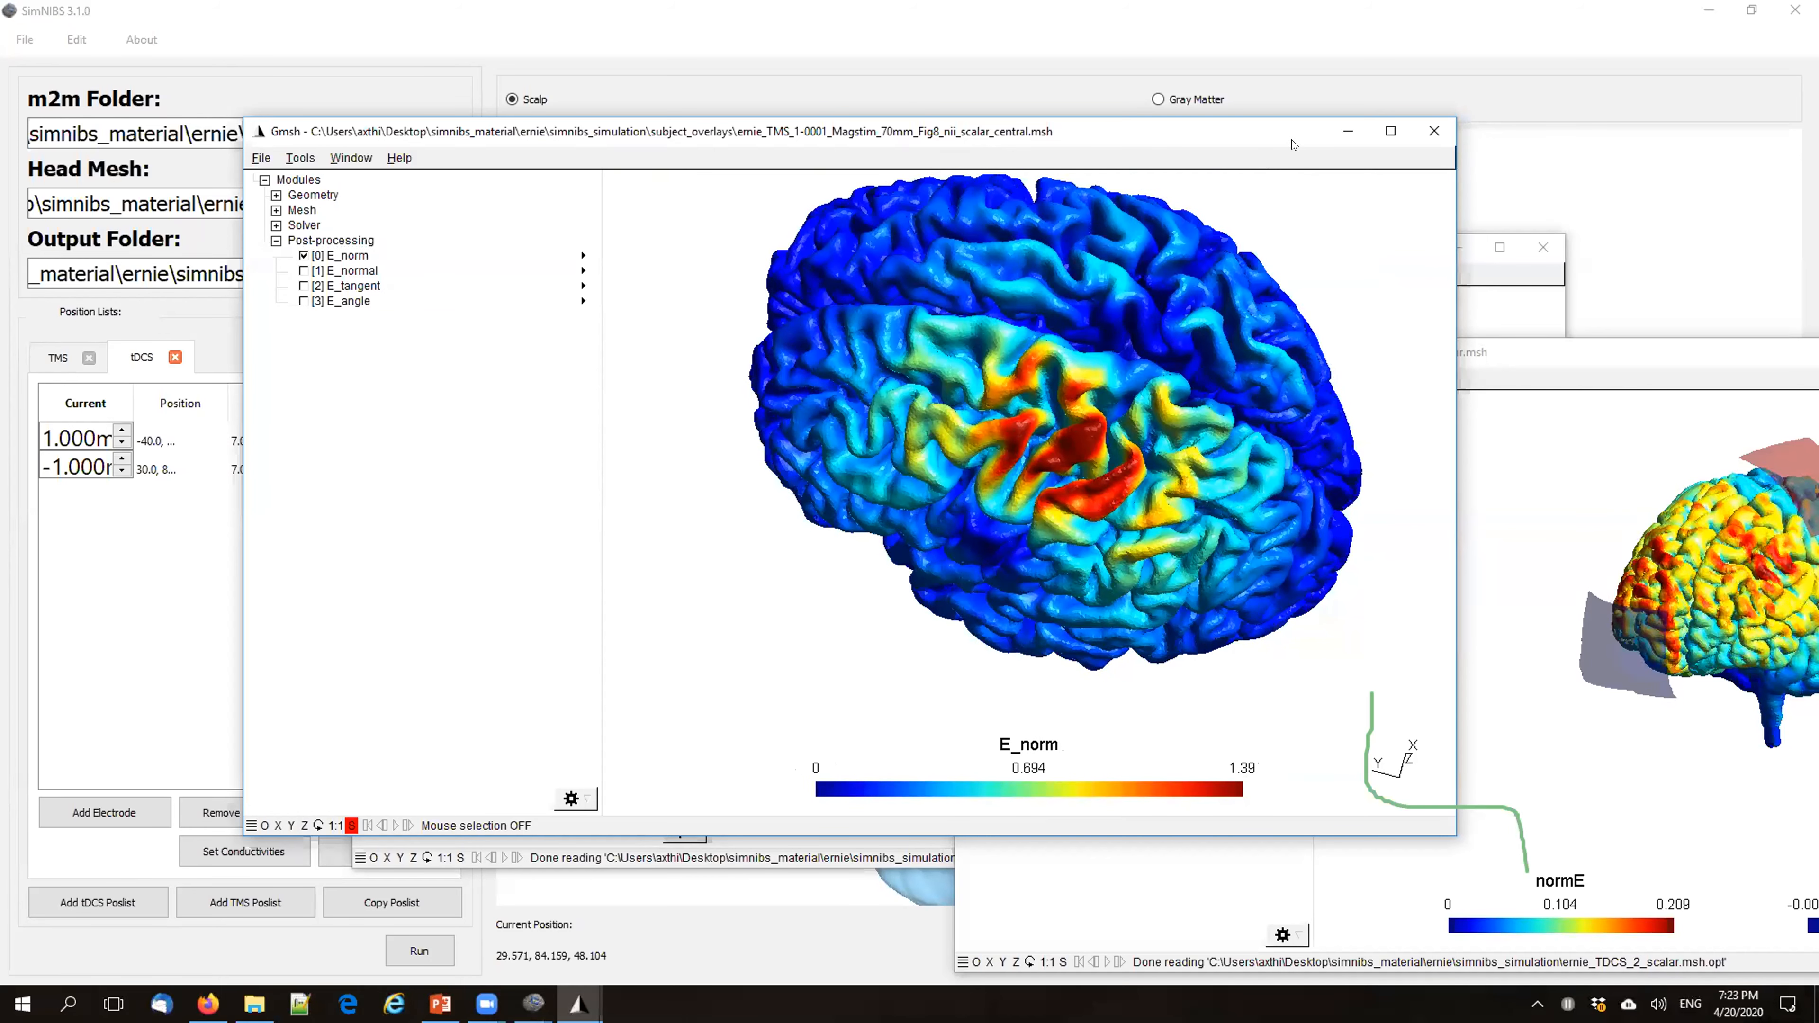
pyautogui.click(1434, 132)
# Step: Examine normE and the electrodes in the tDCS volume result from the front and above, and minimise its window
pyautogui.moveTo(1539, 352); pyautogui.dragTo(1211, 307)
pyautogui.moveTo(1182, 247); pyautogui.dragTo(844, 184)
pyautogui.moveTo(1356, 311); pyautogui.dragTo(1029, 165)
pyautogui.moveTo(1185, 366); pyautogui.dragTo(1096, 511)
pyautogui.scroll(1, 1095, 509)
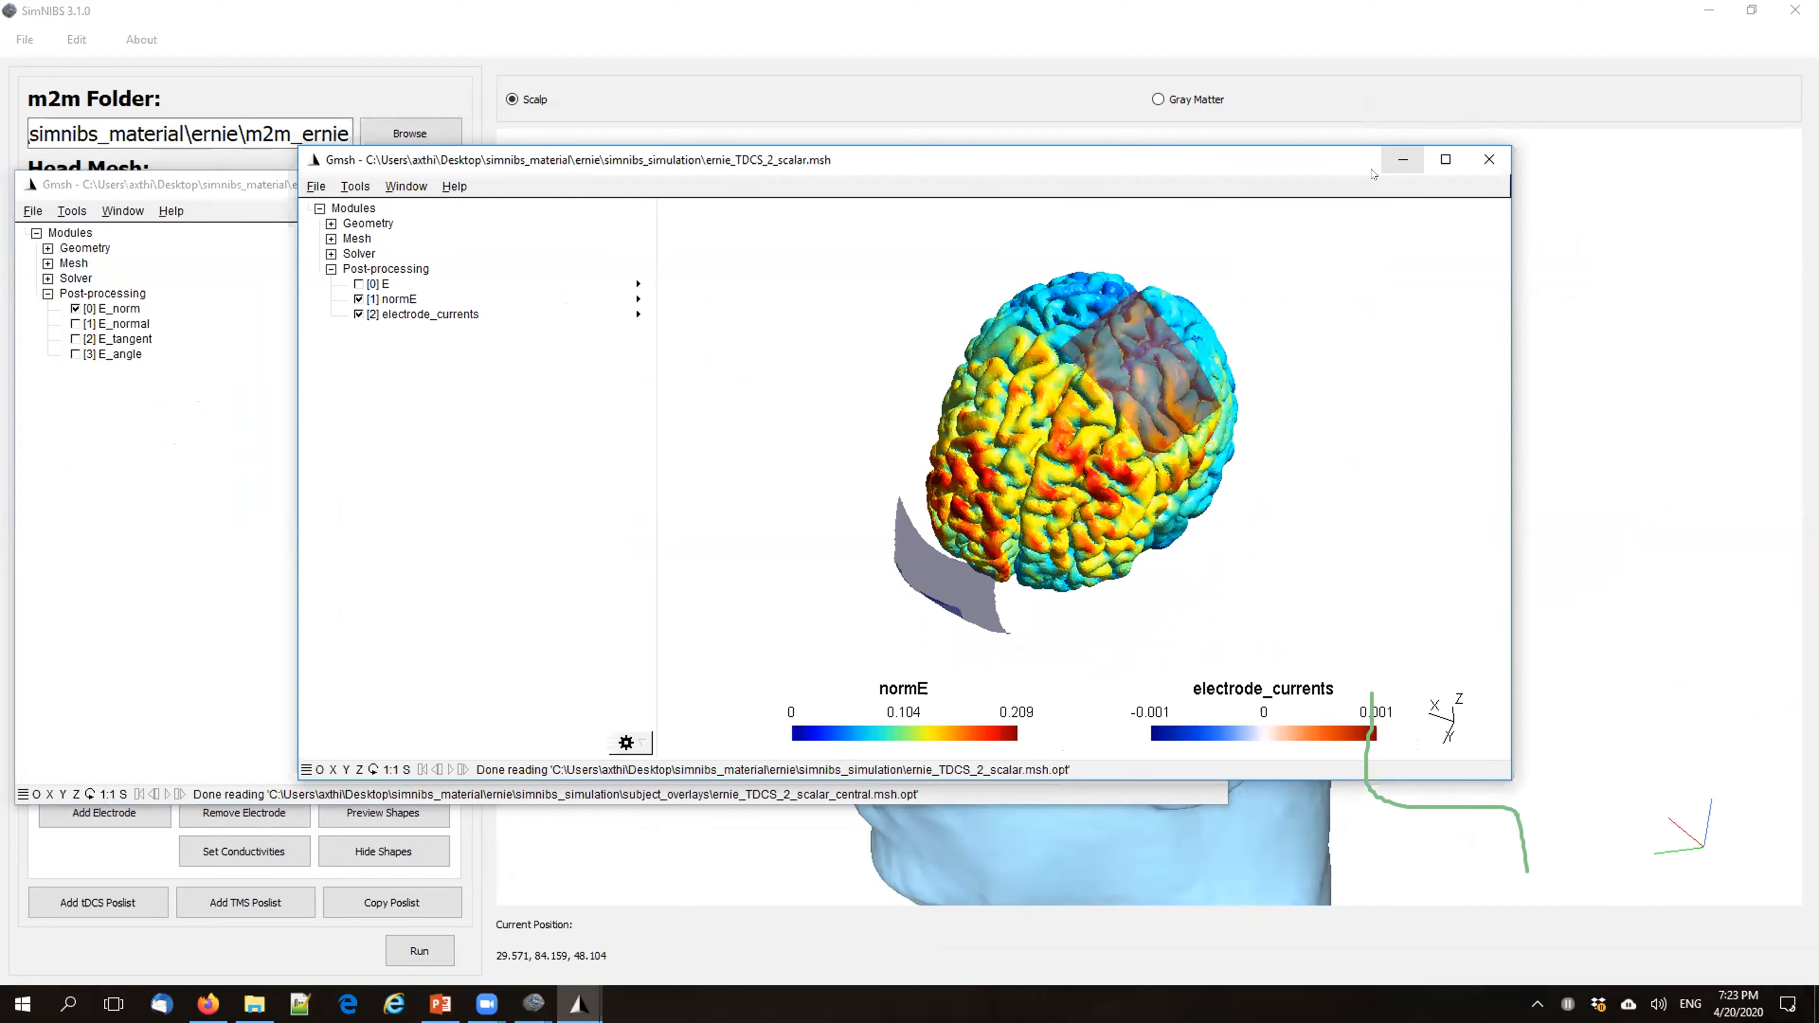
pyautogui.click(1403, 159)
# Step: Maximise the tDCS central-surface result and examine the E_norm distribution over both hemispheres from several angles
pyautogui.moveTo(736, 188); pyautogui.dragTo(885, 192)
pyautogui.moveTo(1048, 583); pyautogui.dragTo(945, 521)
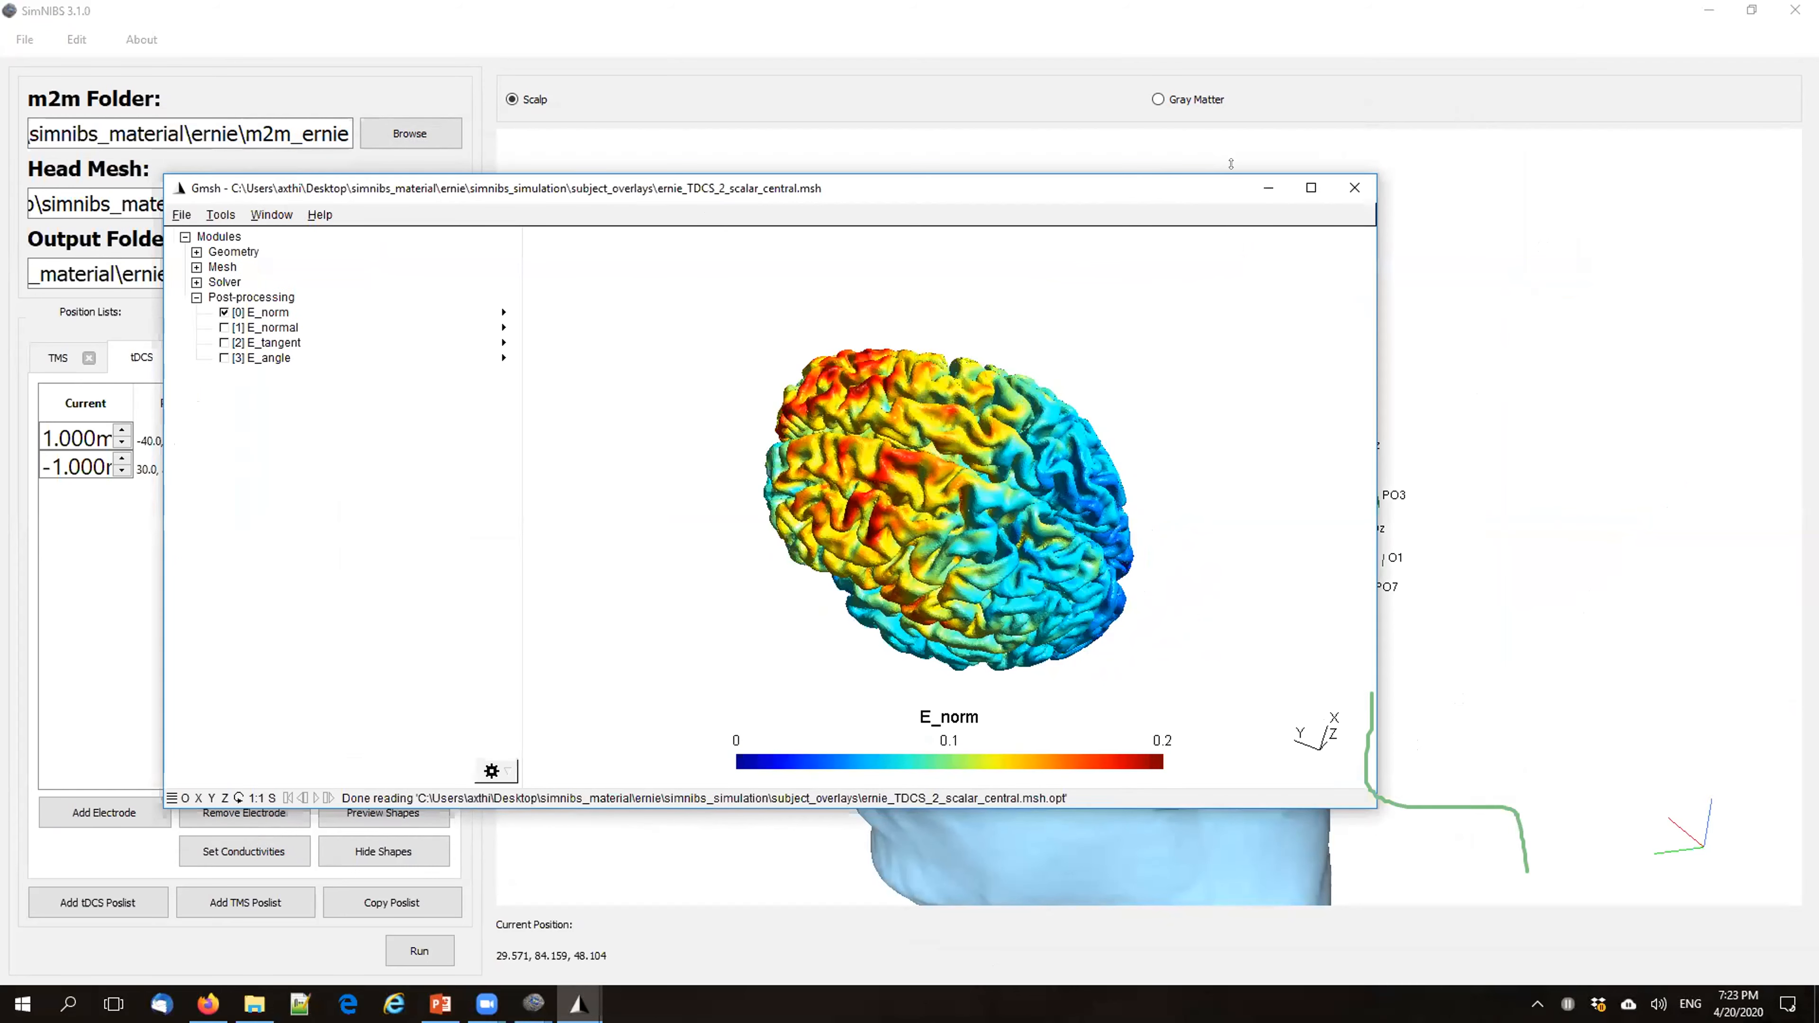
pyautogui.click(1312, 187)
pyautogui.moveTo(994, 372); pyautogui.dragTo(931, 387)
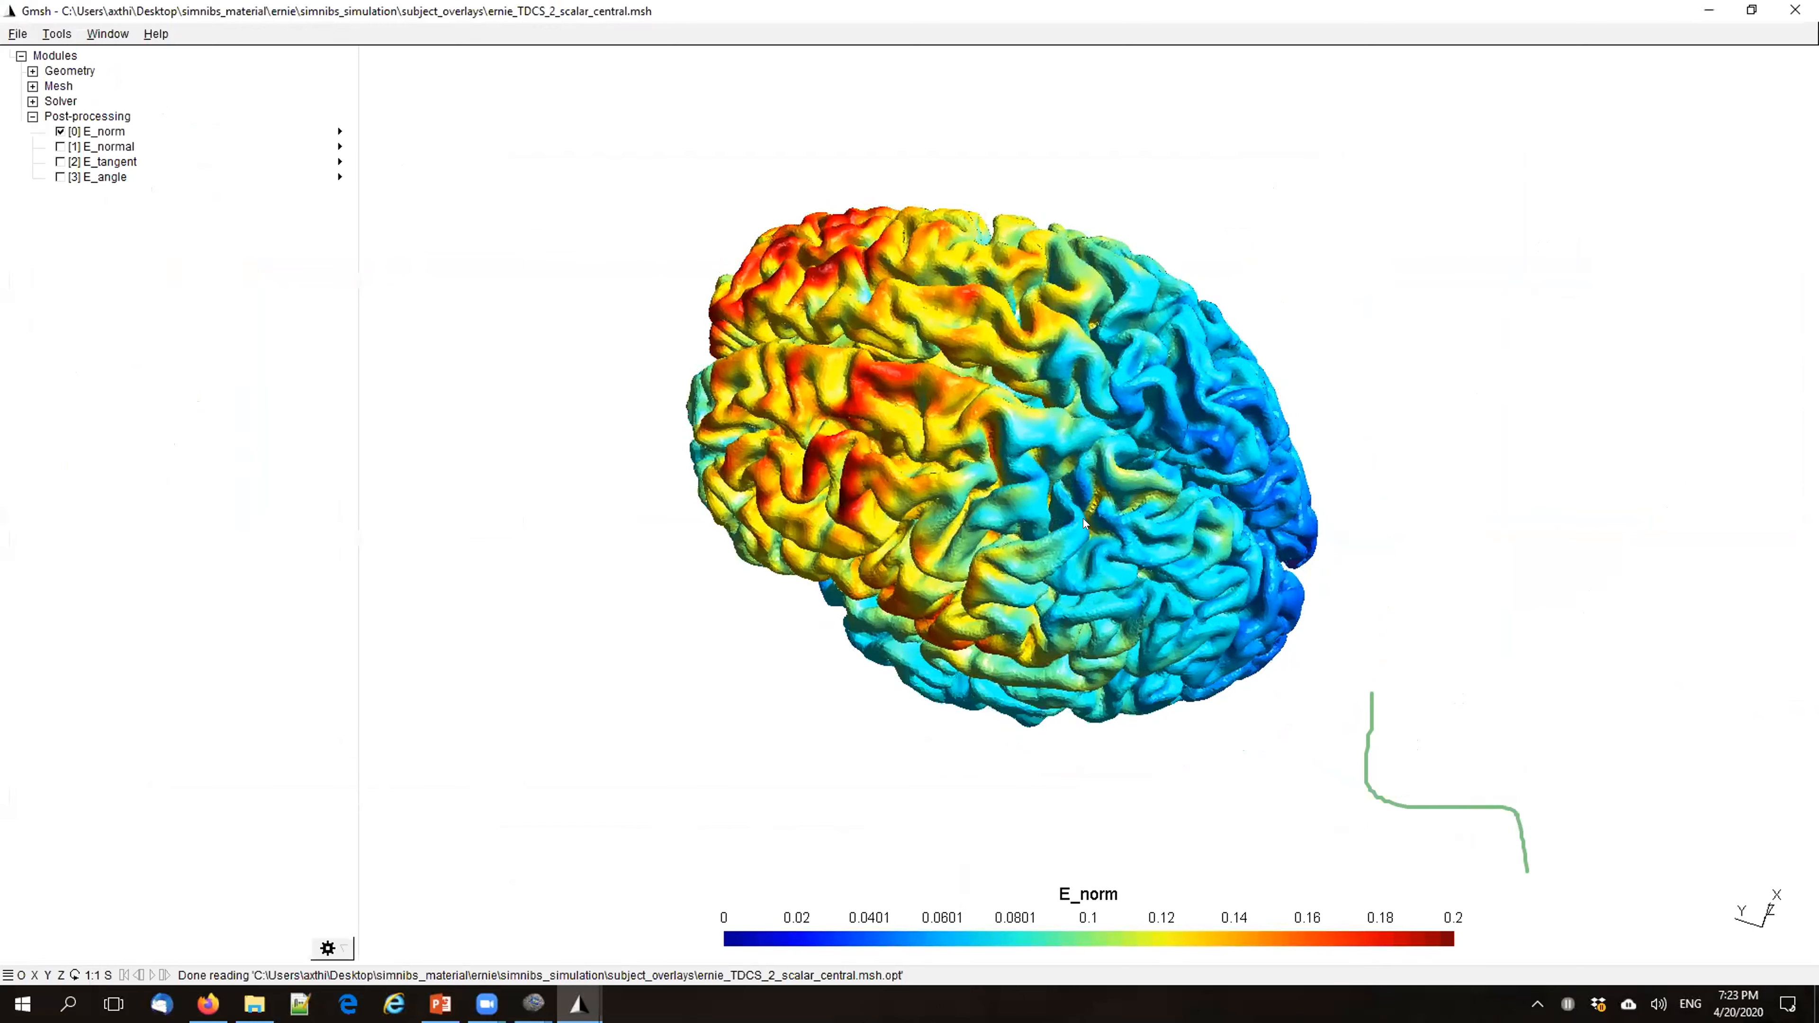
pyautogui.moveTo(1052, 551); pyautogui.dragTo(1036, 552)
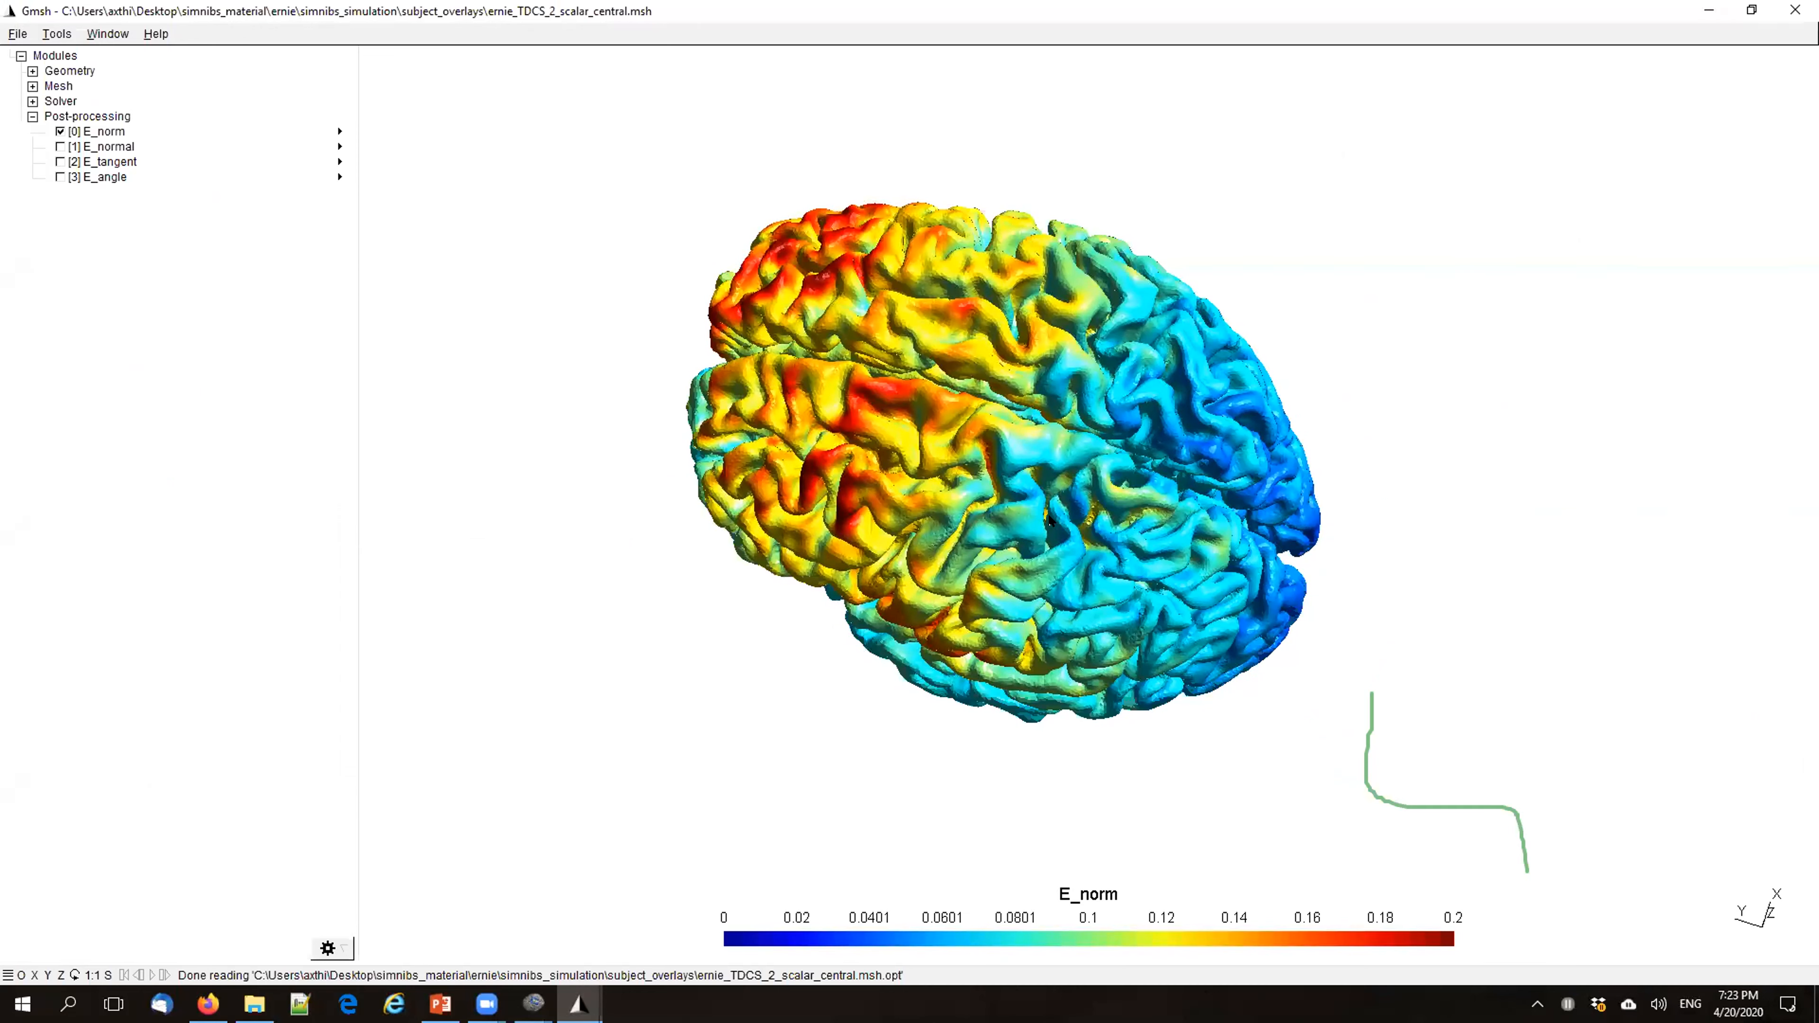
pyautogui.moveTo(1065, 611); pyautogui.dragTo(918, 609)
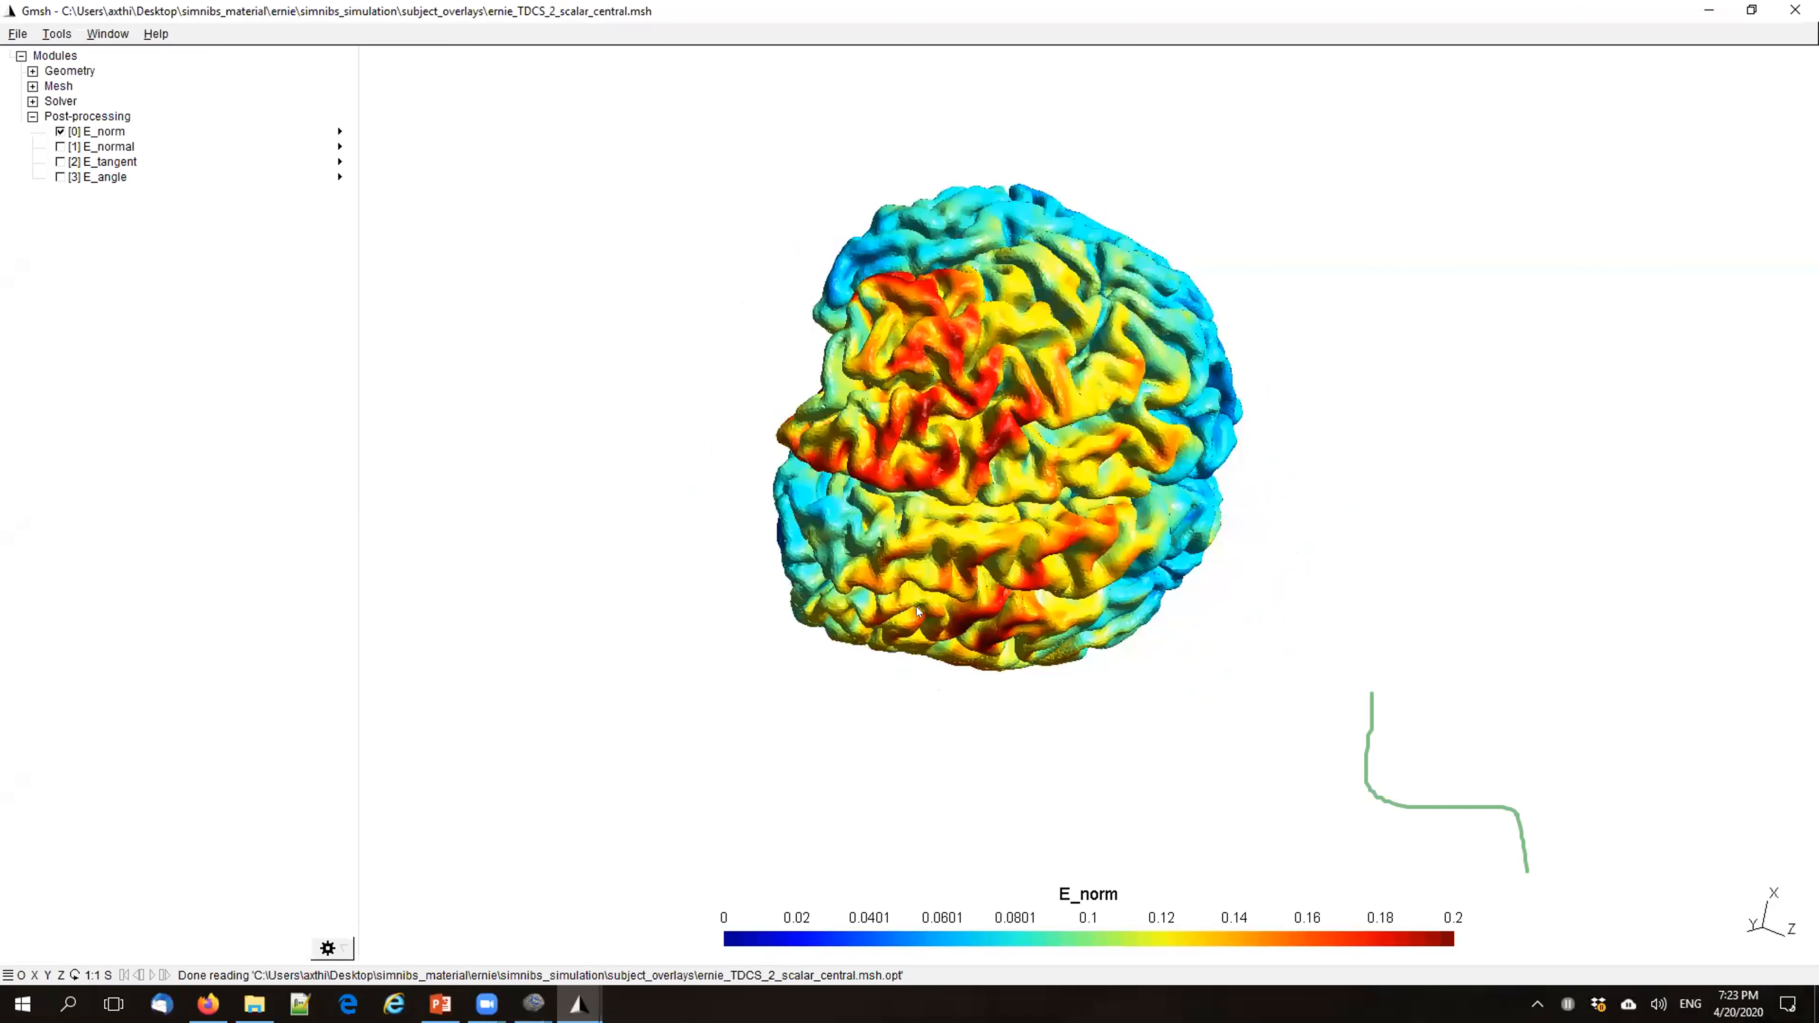
pyautogui.moveTo(1033, 584); pyautogui.dragTo(143, 432)
# Step: Display E_normal instead of E_norm on the tDCS central surface and orient the brain towards the left hemisphere
pyautogui.click(55, 130)
pyautogui.press('Down')
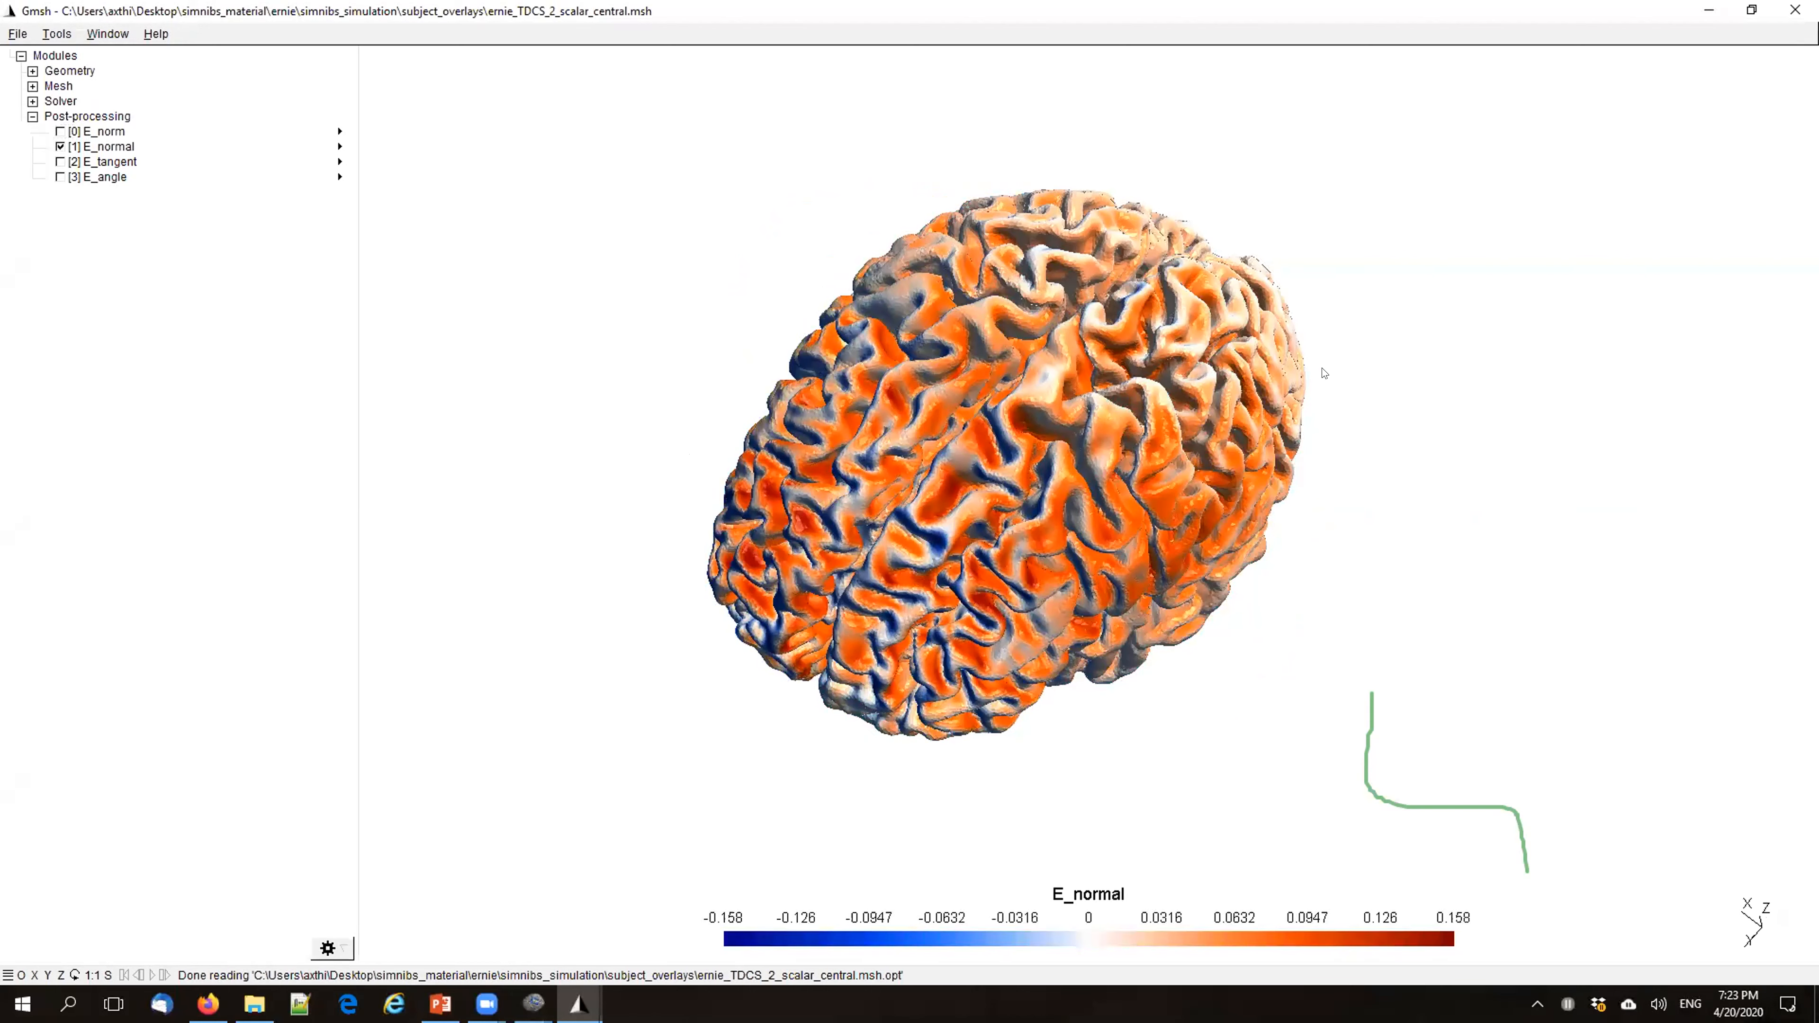
pyautogui.moveTo(1324, 373); pyautogui.dragTo(747, 599)
pyautogui.moveTo(1066, 571); pyautogui.dragTo(809, 458)
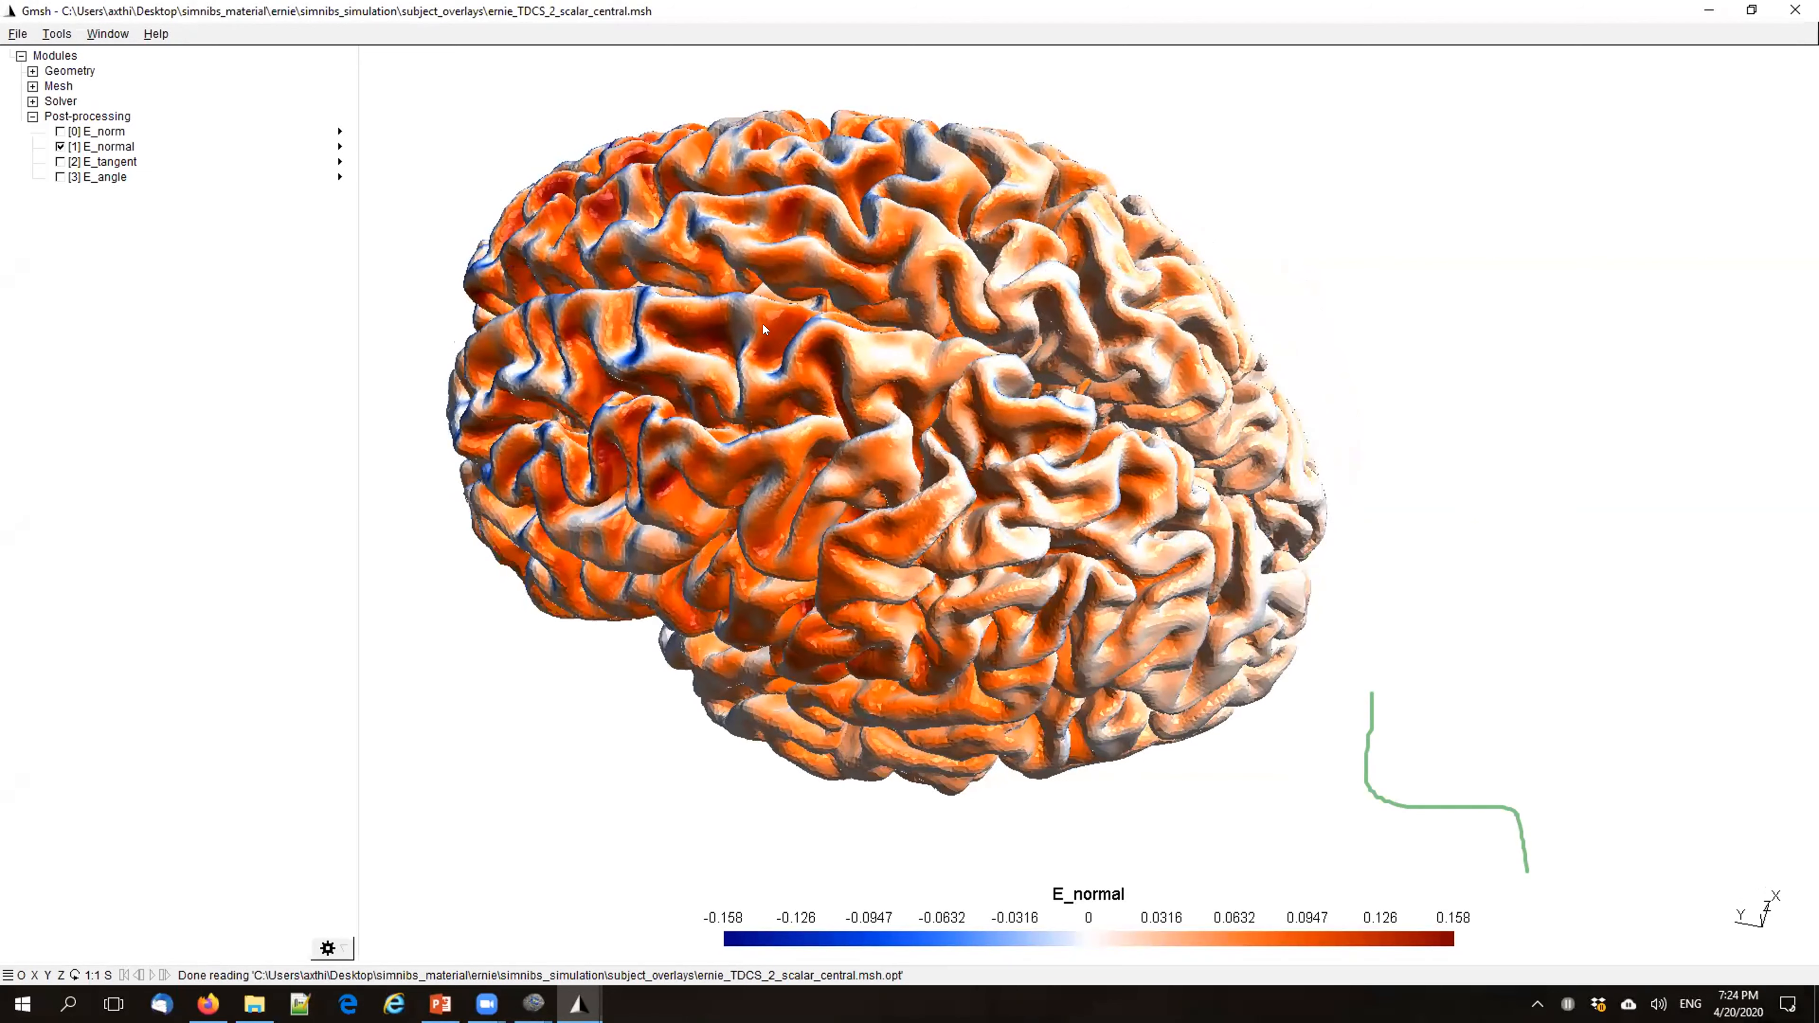
# Step: Examine the inward and outward E_normal pattern across both hemispheres of the tDCS central surface from different angles and distances
pyautogui.moveTo(886, 445)
pyautogui.mouseDown()
pyautogui.moveTo(975, 406)
pyautogui.moveTo(887, 449)
pyautogui.mouseUp()
pyautogui.moveTo(978, 404); pyautogui.dragTo(901, 389)
pyautogui.moveTo(987, 471); pyautogui.dragTo(826, 476)
pyautogui.moveTo(1008, 720); pyautogui.dragTo(824, 507)
pyautogui.moveTo(988, 354)
pyautogui.mouseDown()
pyautogui.moveTo(914, 450)
pyautogui.moveTo(1025, 749)
pyautogui.moveTo(1036, 387)
pyautogui.moveTo(989, 358)
pyautogui.mouseUp()
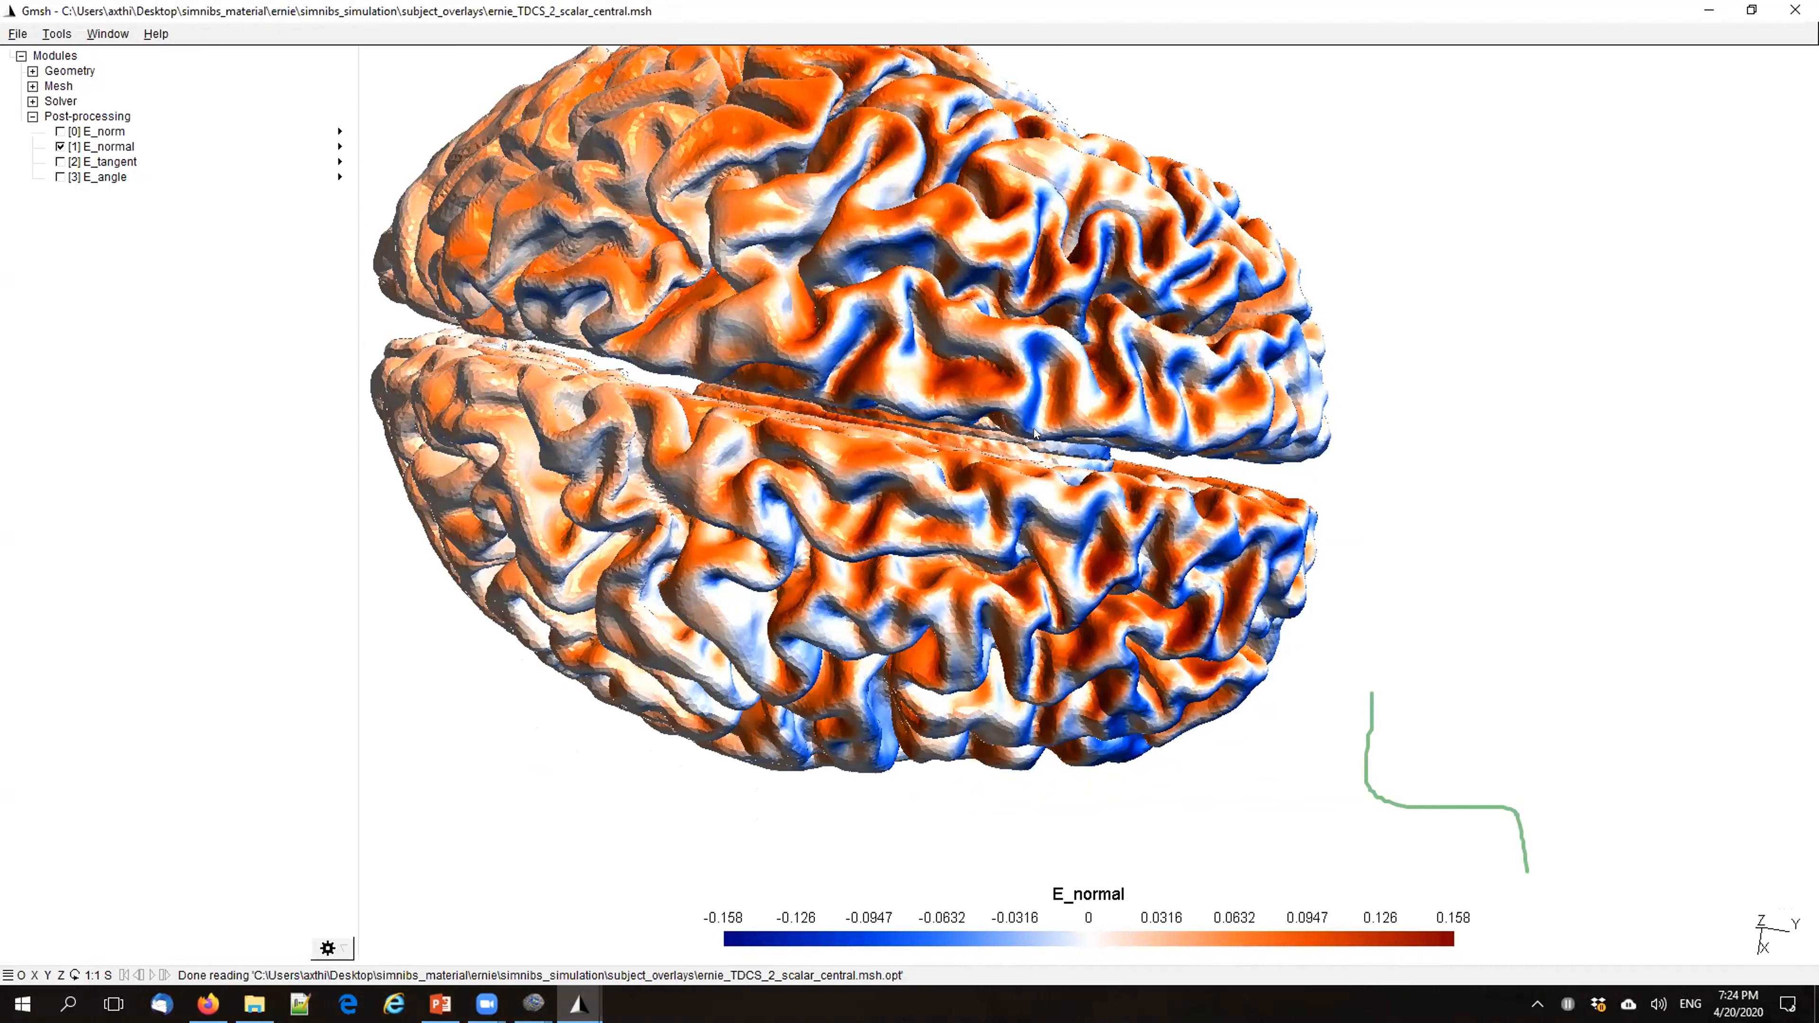
pyautogui.moveTo(1003, 465); pyautogui.dragTo(1004, 495)
pyautogui.moveTo(976, 543)
pyautogui.mouseDown()
pyautogui.moveTo(1120, 595)
pyautogui.moveTo(1245, 492)
pyautogui.moveTo(976, 552)
pyautogui.mouseUp()
pyautogui.scroll(10, 976, 551)
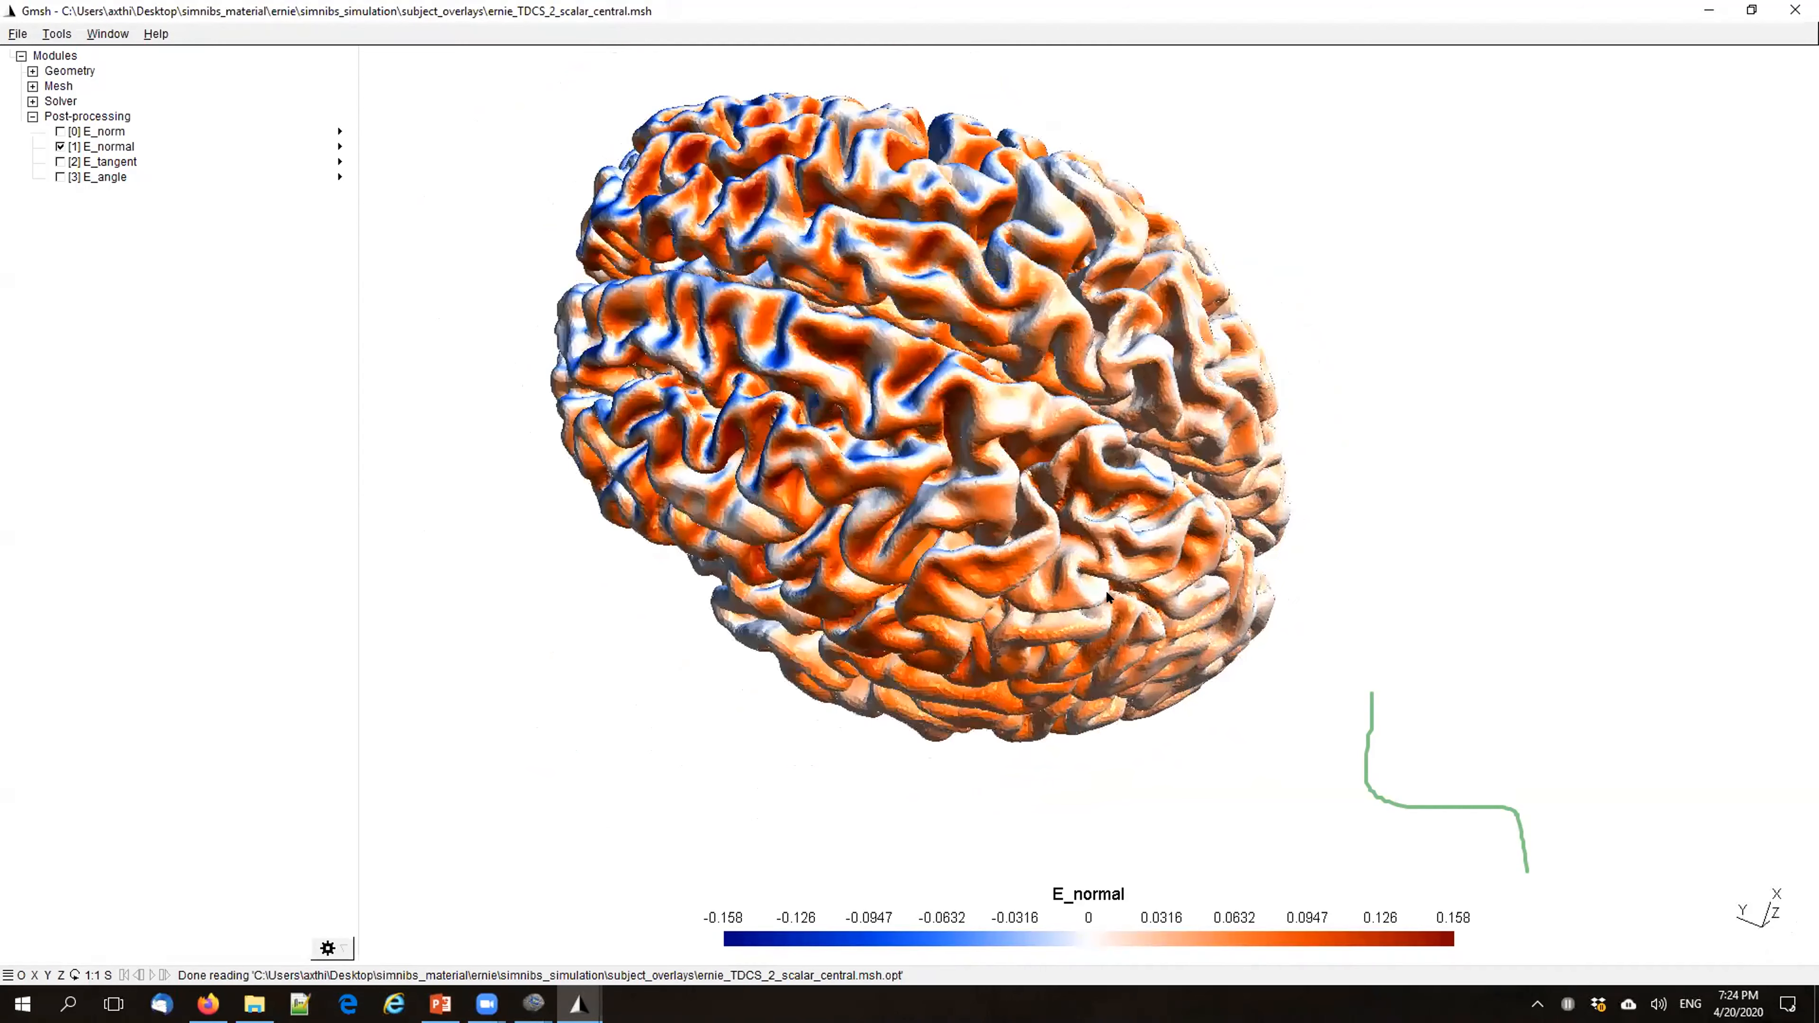
pyautogui.moveTo(788, 470); pyautogui.dragTo(915, 510, button='right')
pyautogui.moveTo(909, 507); pyautogui.dragTo(1052, 460)
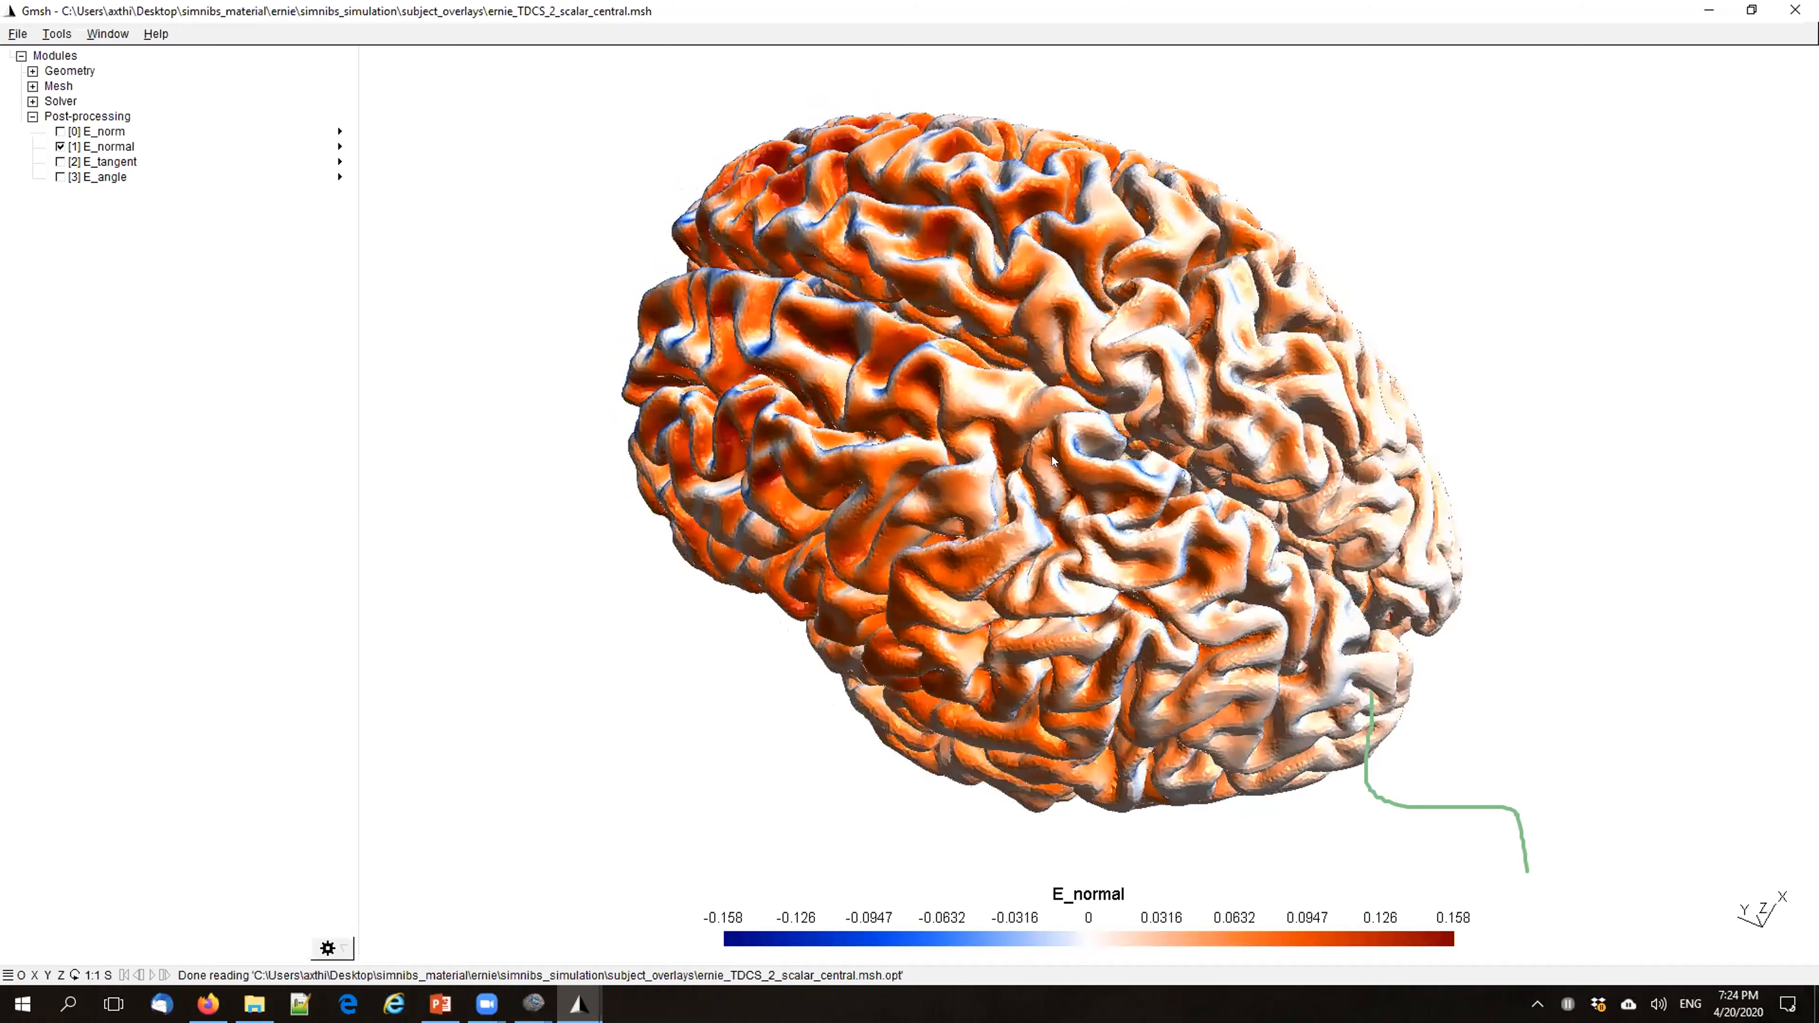
pyautogui.moveTo(1021, 523); pyautogui.dragTo(1169, 36)
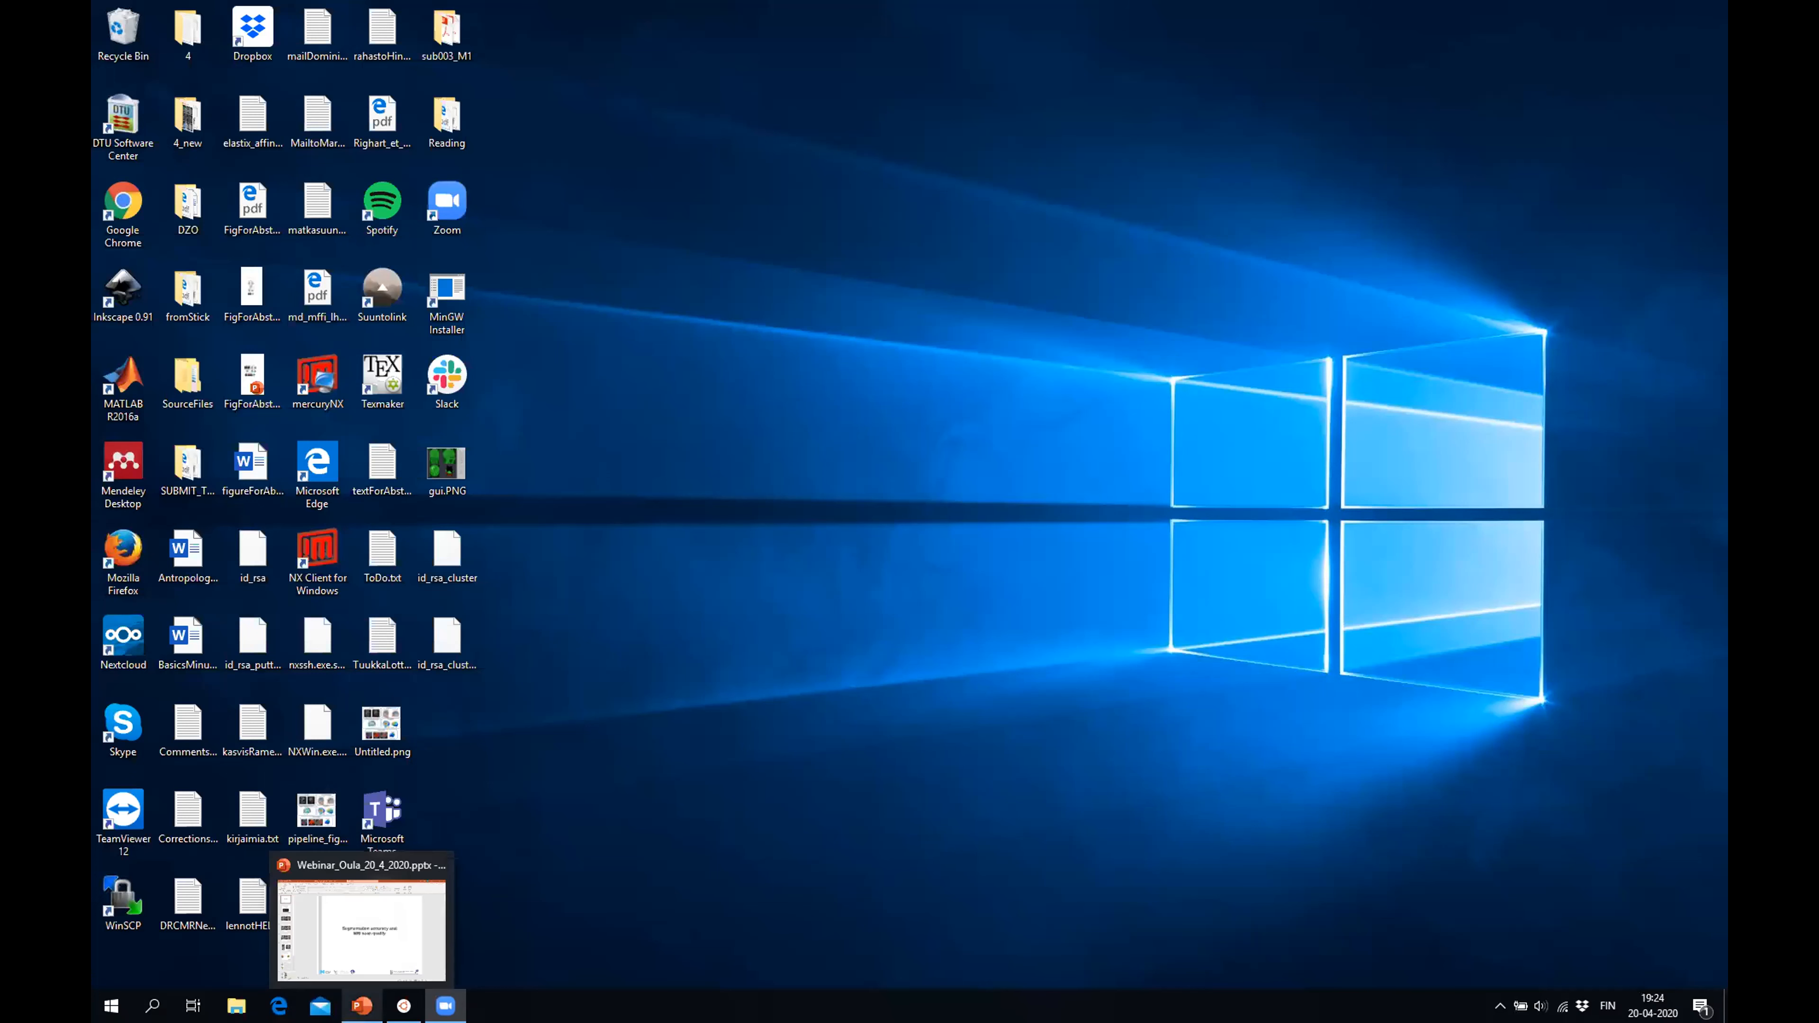
# Step: Switch to the PowerPoint presentation on segmentation accuracy and MRI scan quality and start its slide show
pyautogui.click(362, 1005)
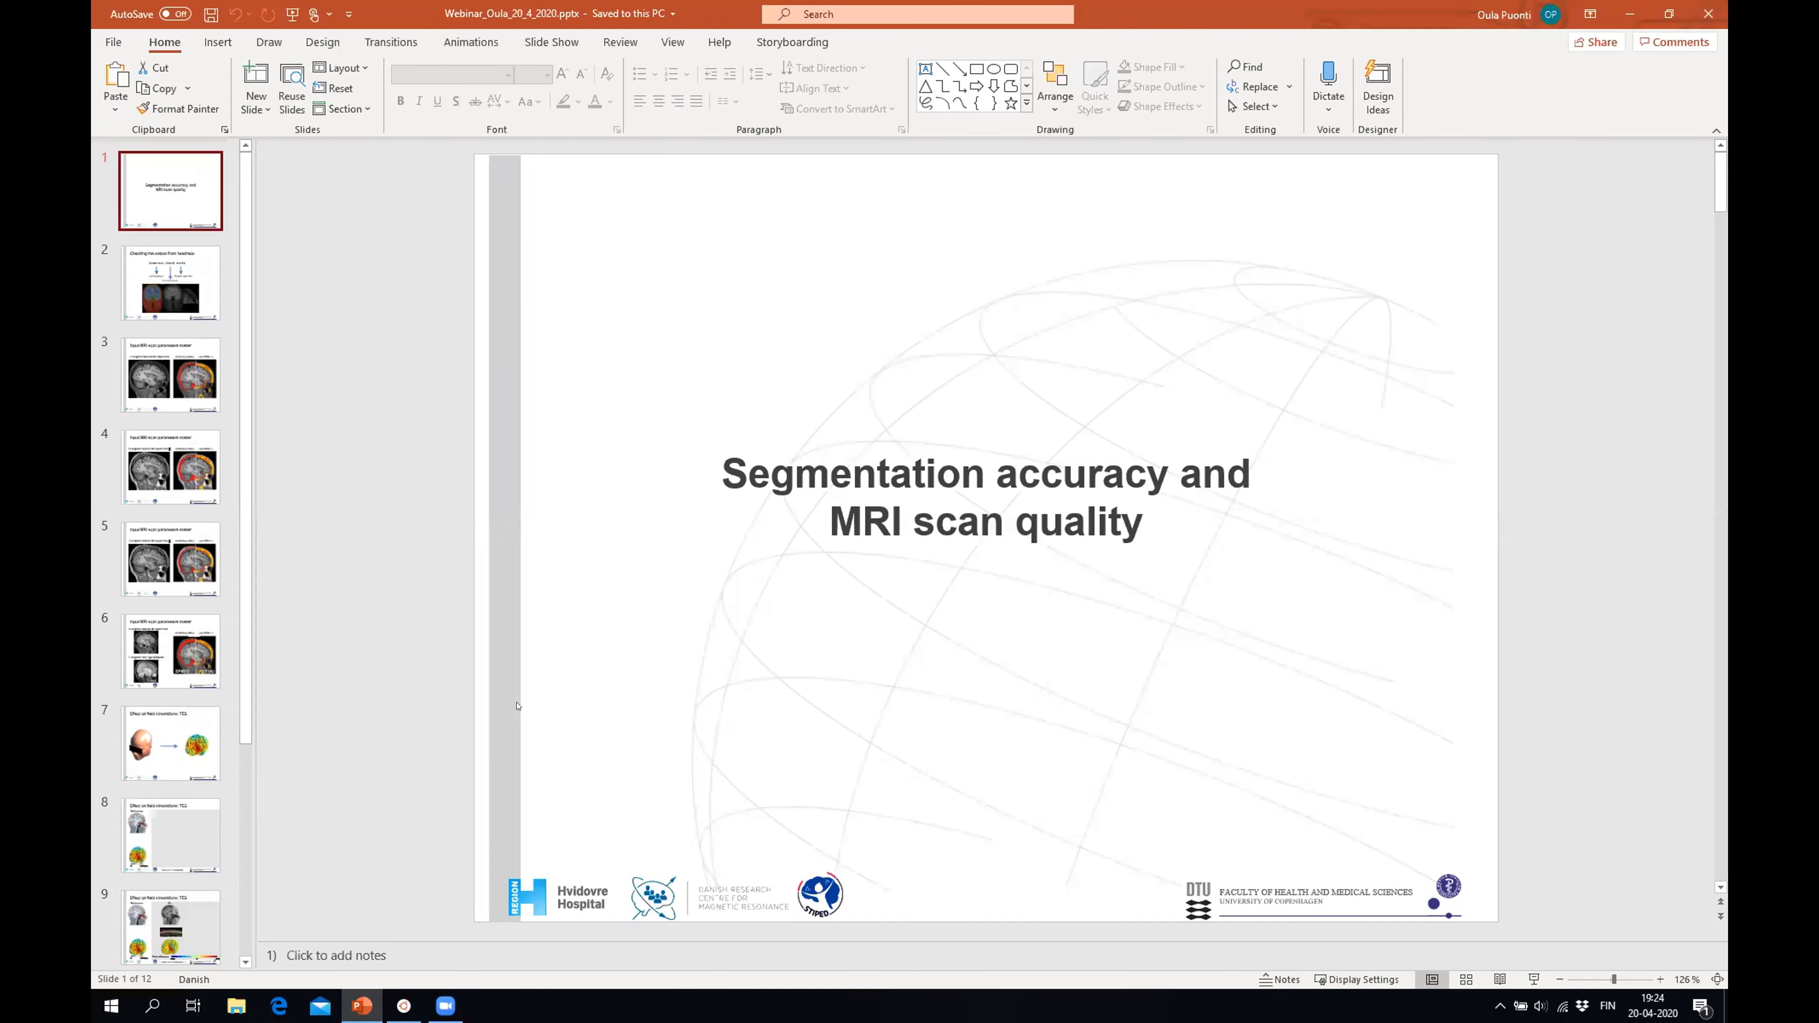
pyautogui.press('F5')
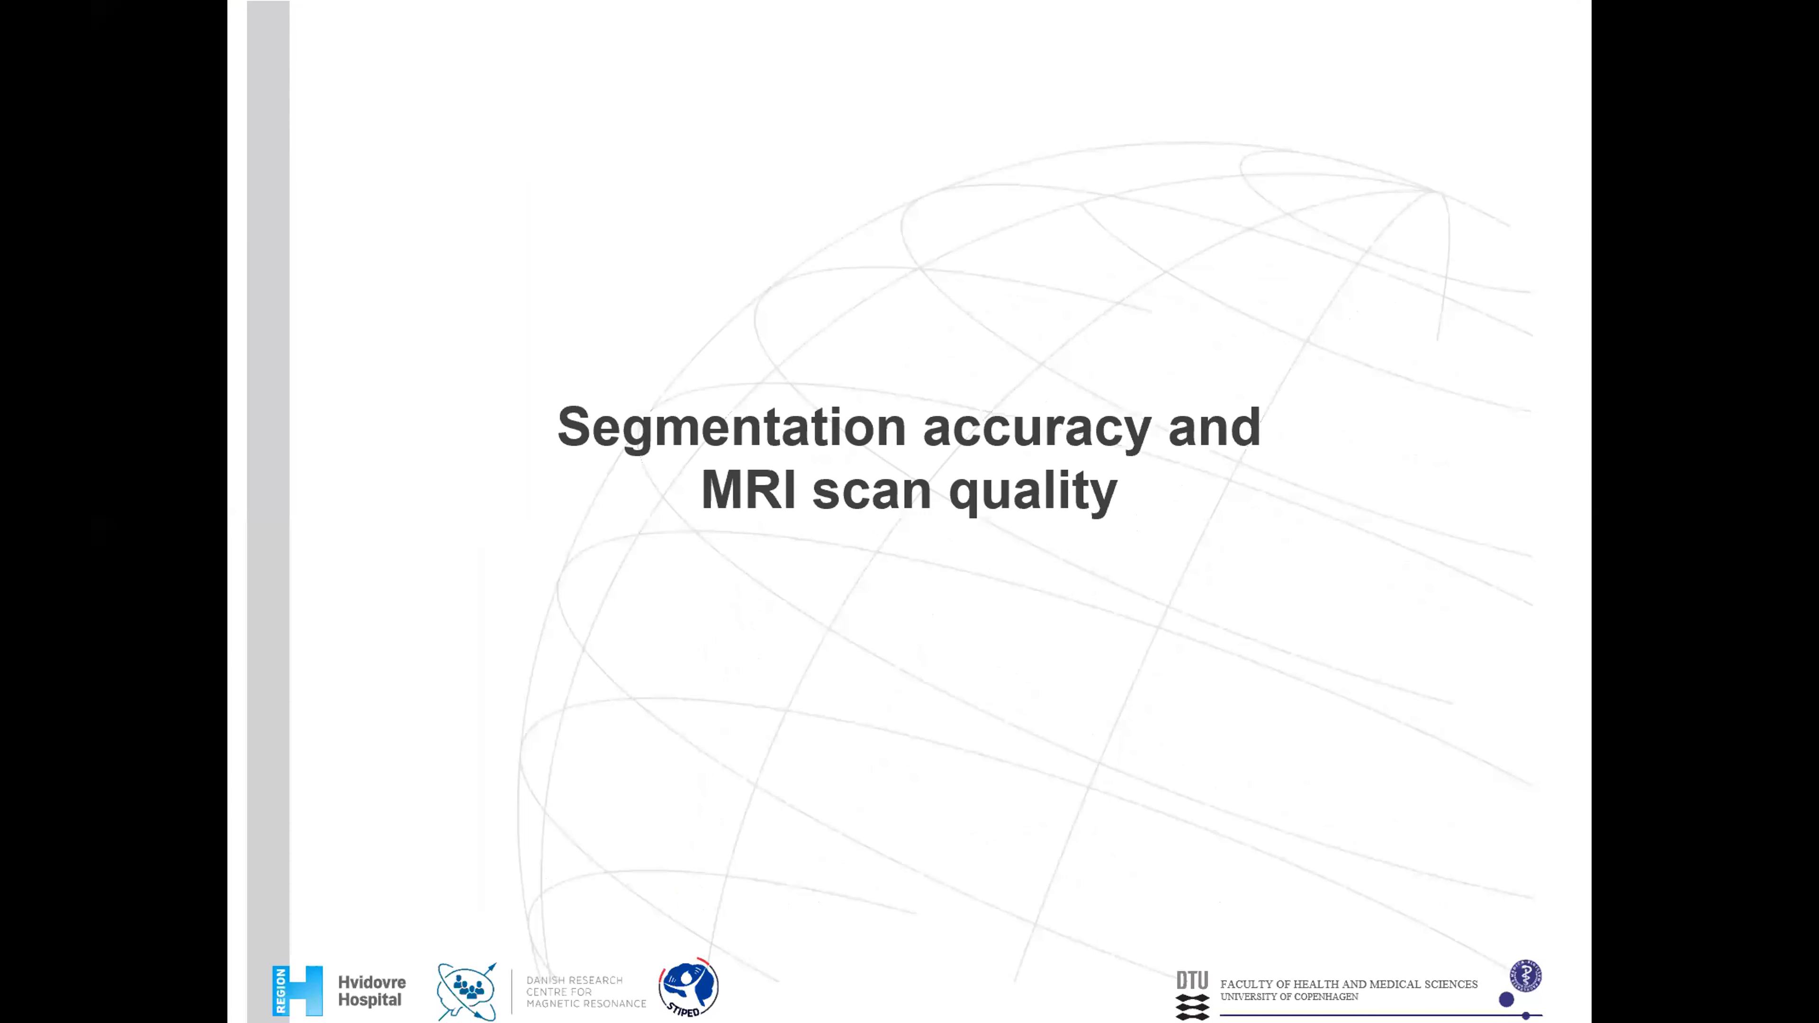